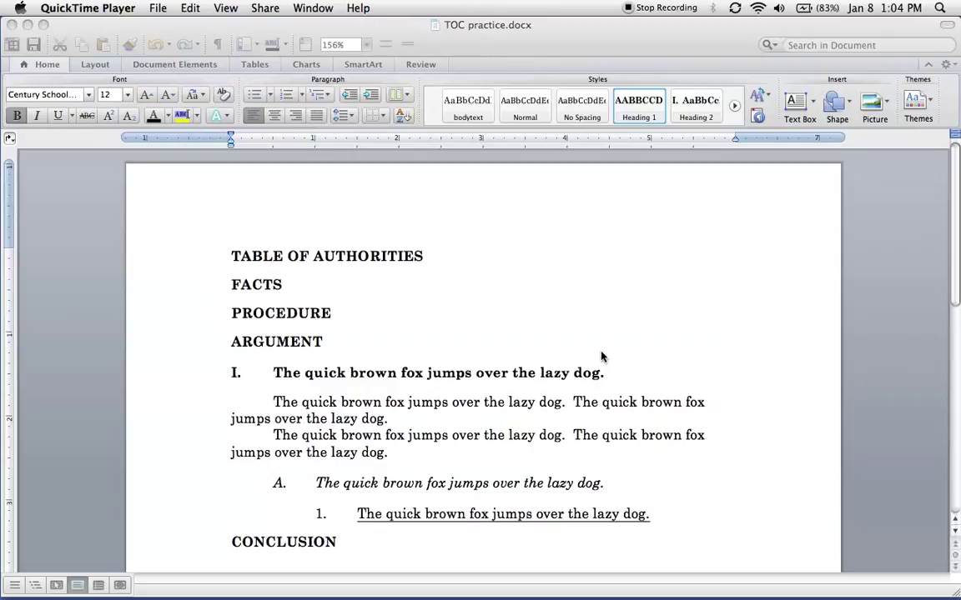
# Step: Check which heading styles the document's main headings, numbered subheadings and CONCLUSION use
pyautogui.scroll(-1, 538, 397)
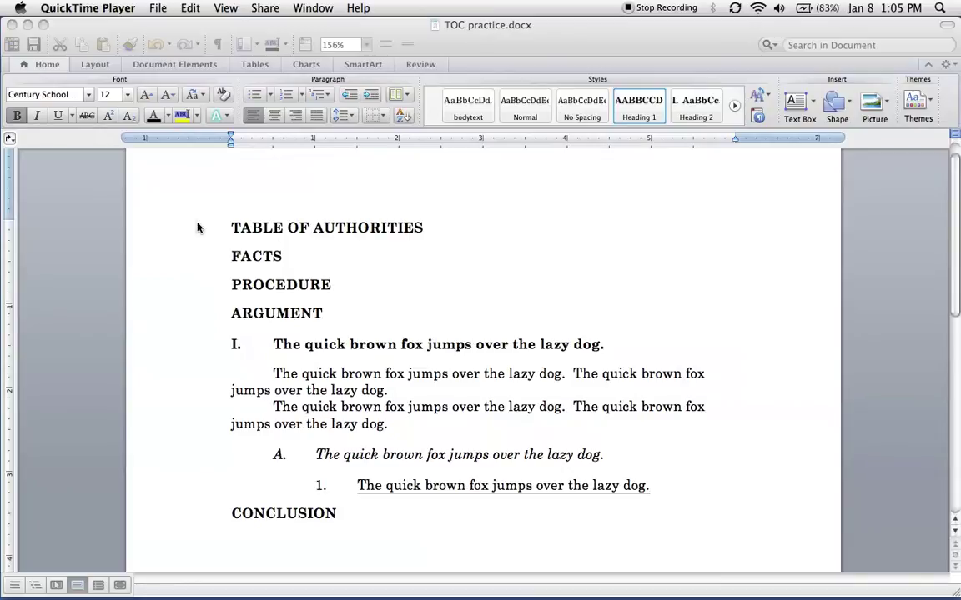
pyautogui.click(226, 228)
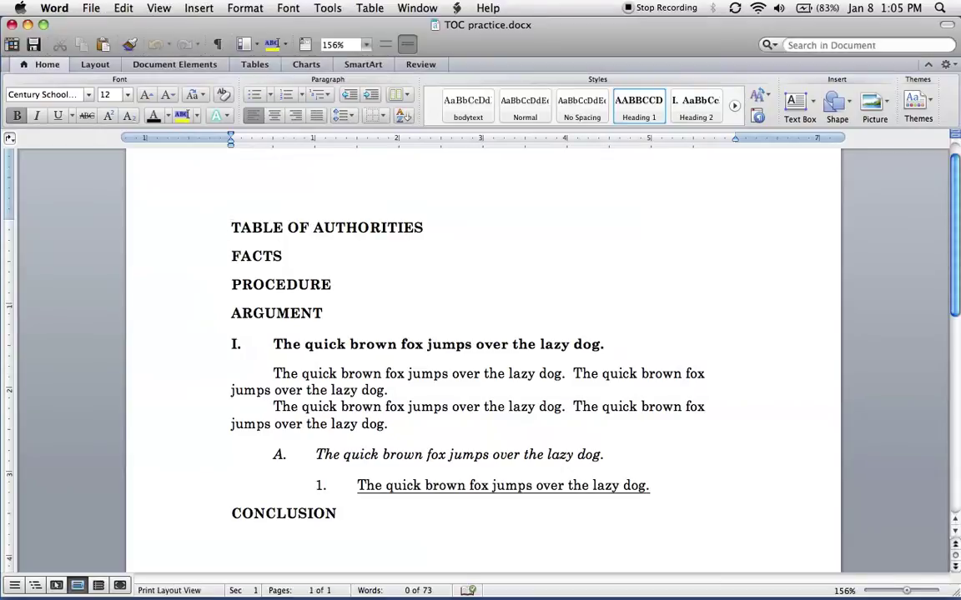
pyautogui.moveTo(226, 228); pyautogui.dragTo(308, 315)
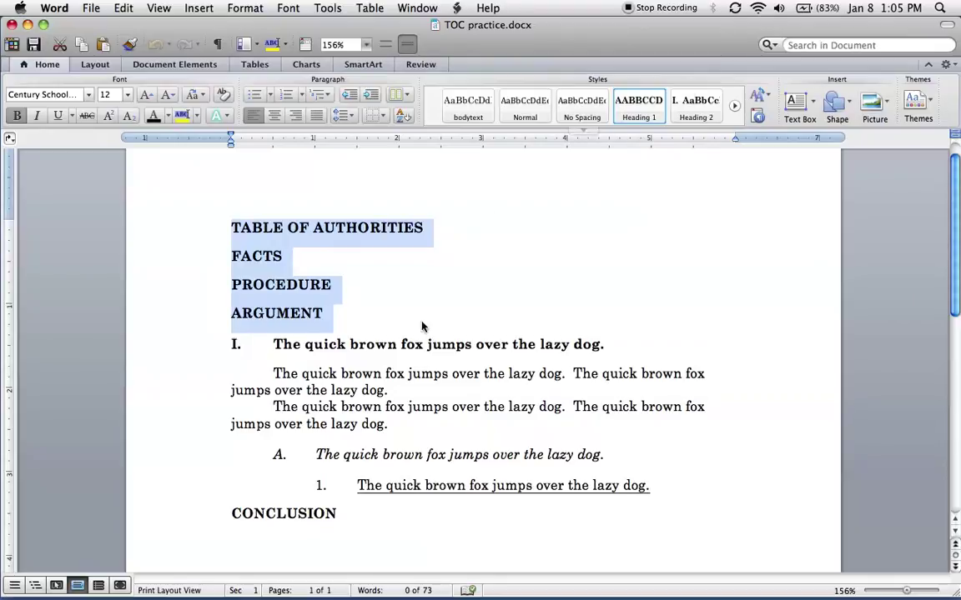
pyautogui.click(398, 344)
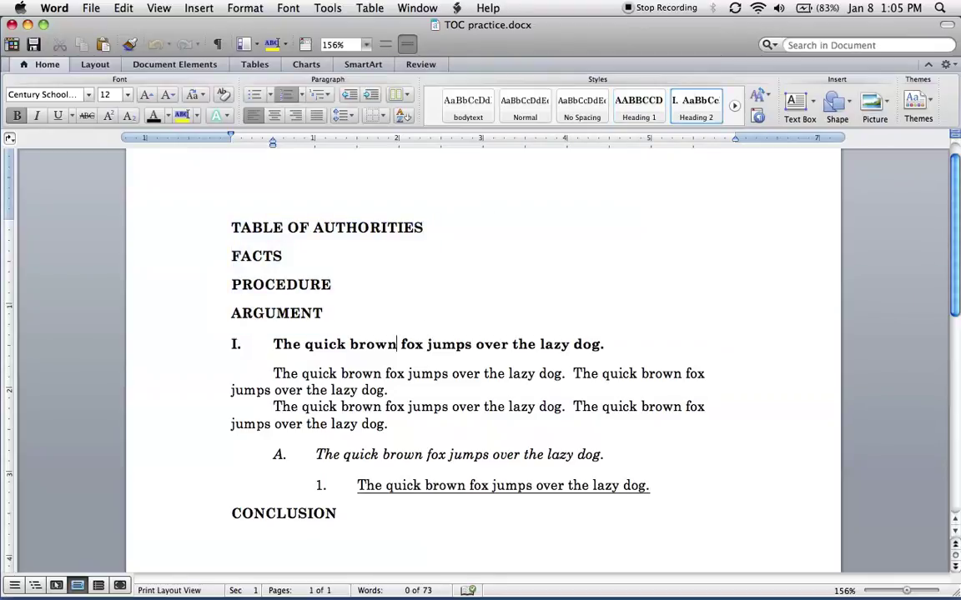
pyautogui.click(384, 454)
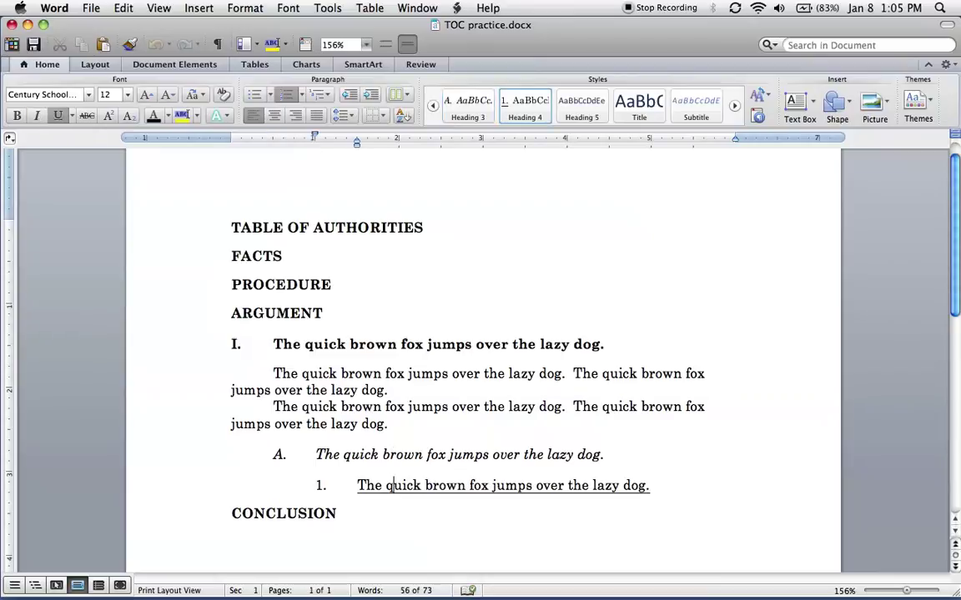
pyautogui.click(277, 513)
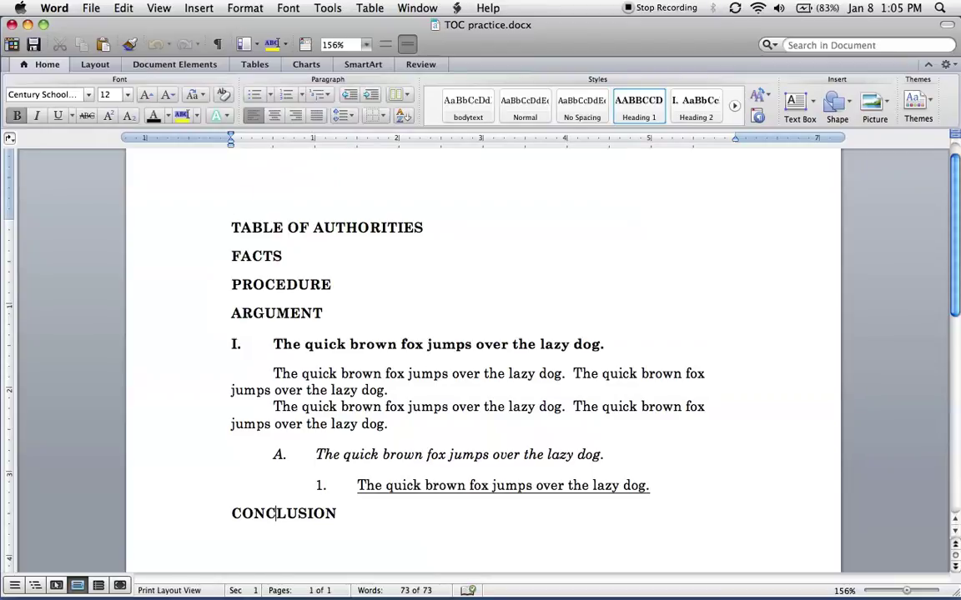
# Step: Add an empty line above the TABLE OF AUTHORITIES heading and open the table of contents settings there
pyautogui.click(232, 228)
pyautogui.press('Return')
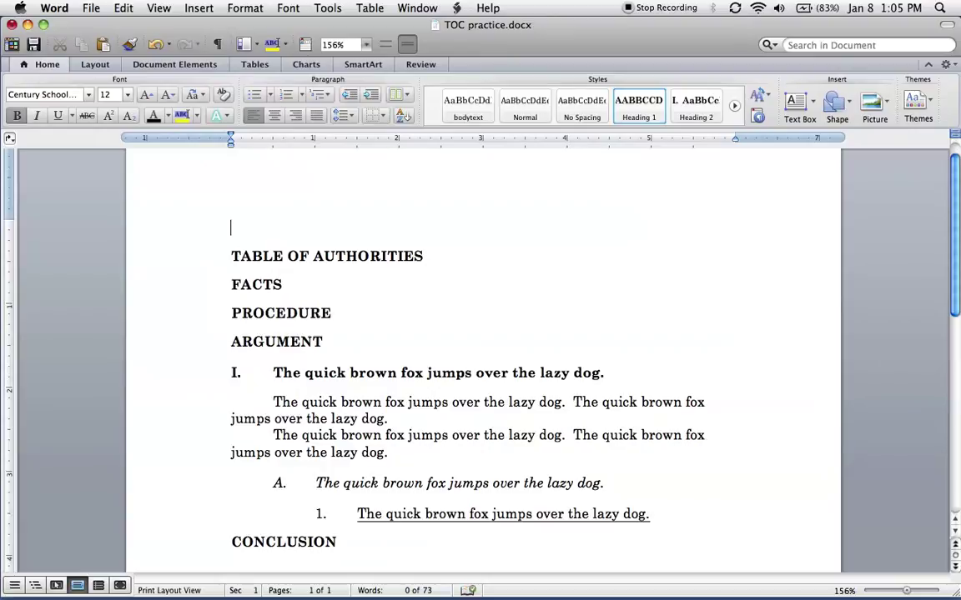
pyautogui.click(195, 7)
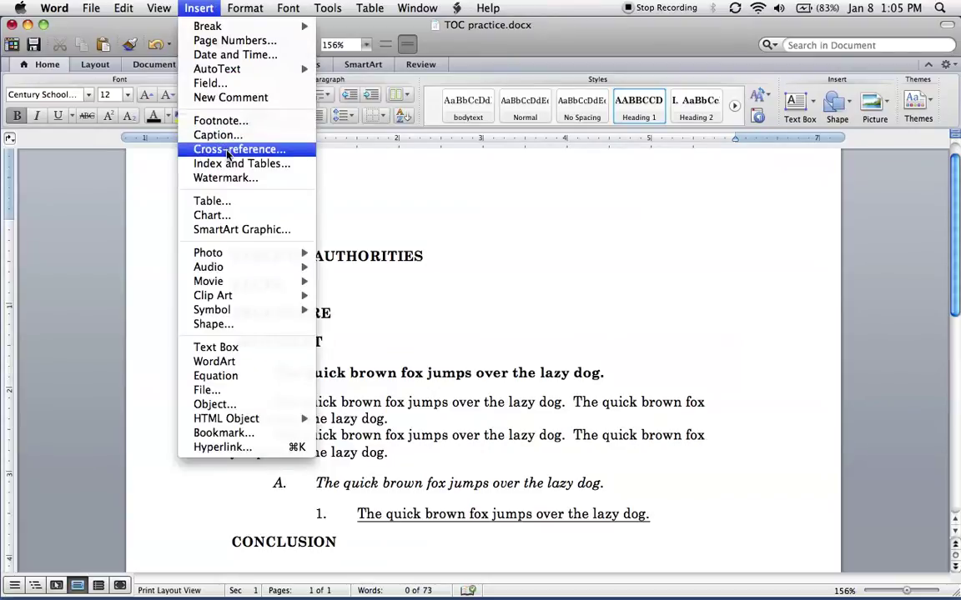
pyautogui.click(241, 164)
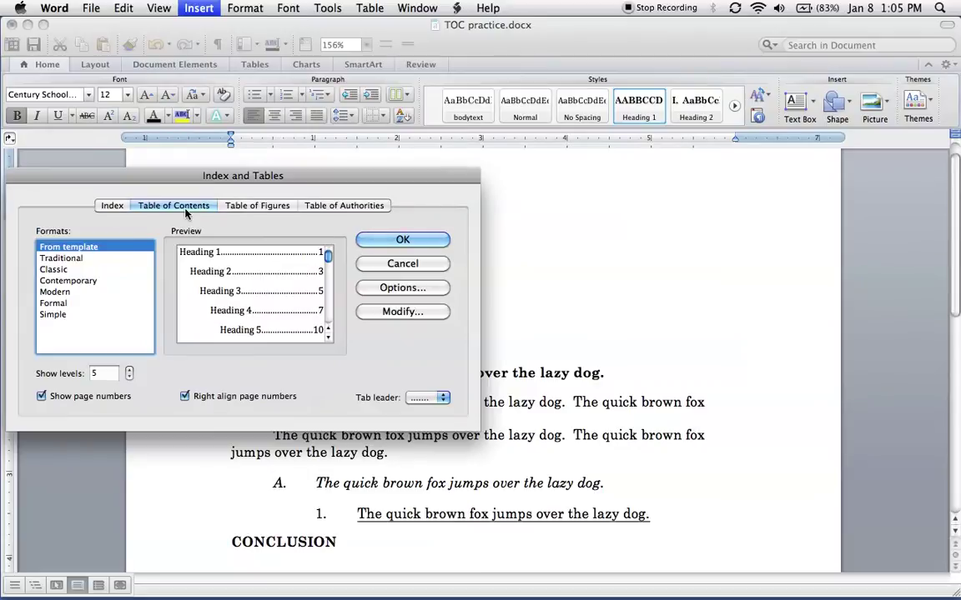
# Step: Choose the Traditional format for the table of contents with a dotted tab leader
pyautogui.click(79, 259)
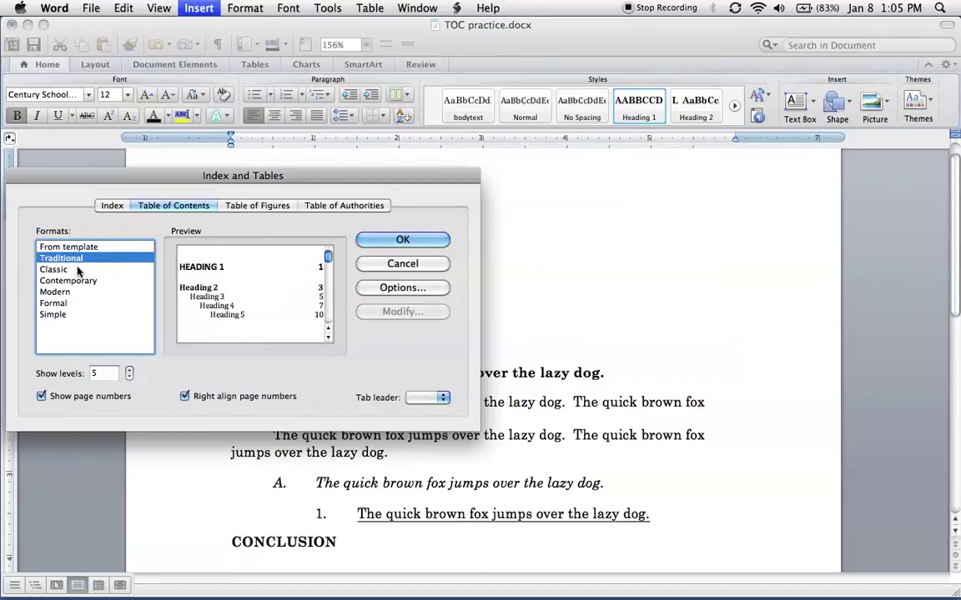
pyautogui.click(77, 270)
pyautogui.click(81, 260)
pyautogui.click(434, 398)
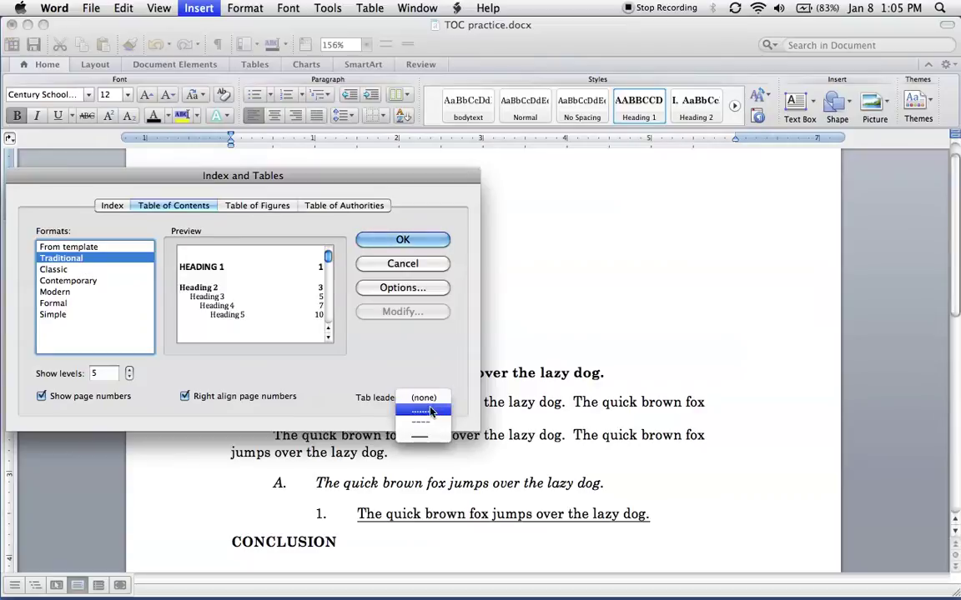
pyautogui.click(430, 410)
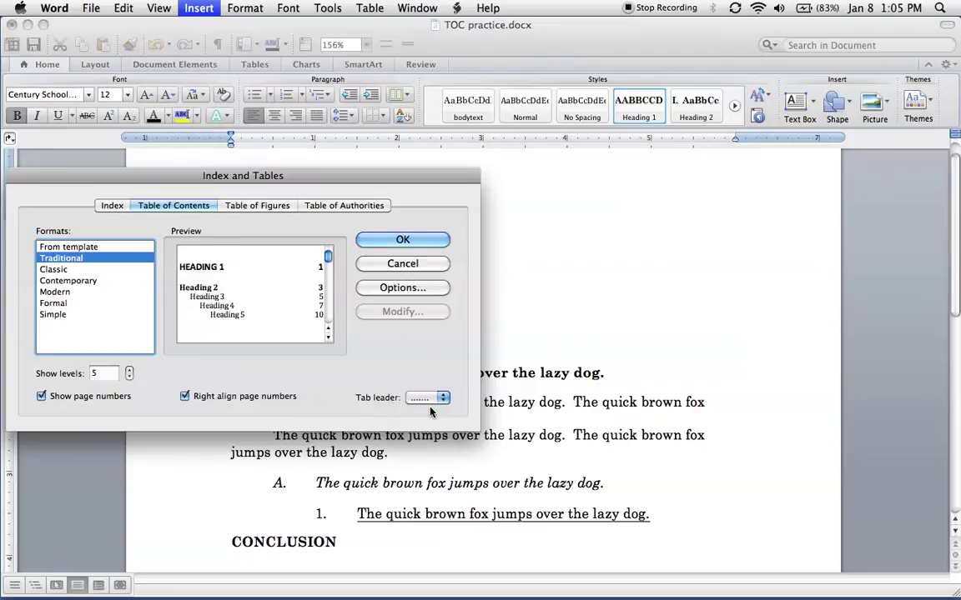
# Step: Set the table of contents to show 6 levels and insert it
pyautogui.click(129, 376)
pyautogui.click(129, 376)
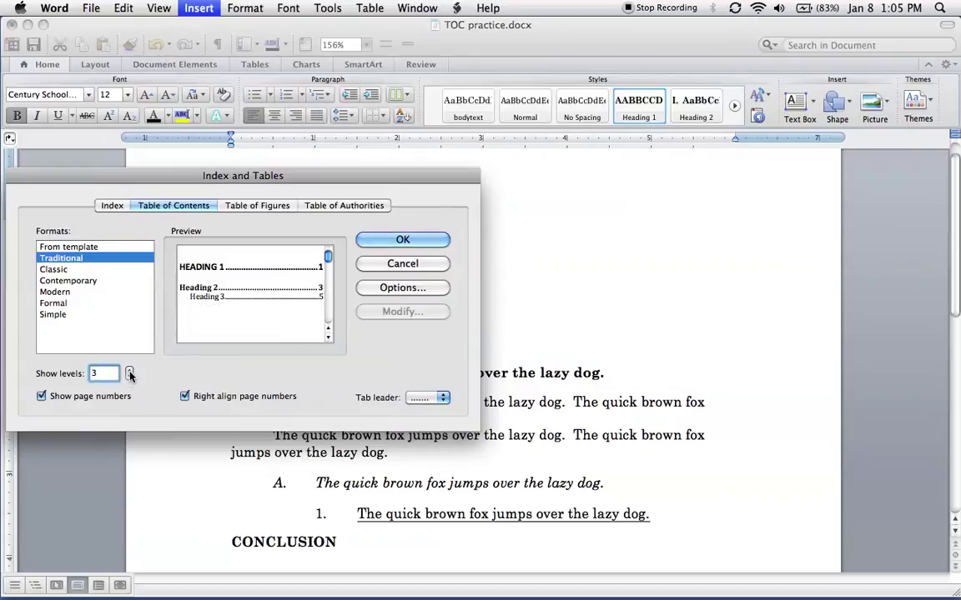
pyautogui.click(129, 369)
pyautogui.click(130, 369)
pyautogui.click(129, 369)
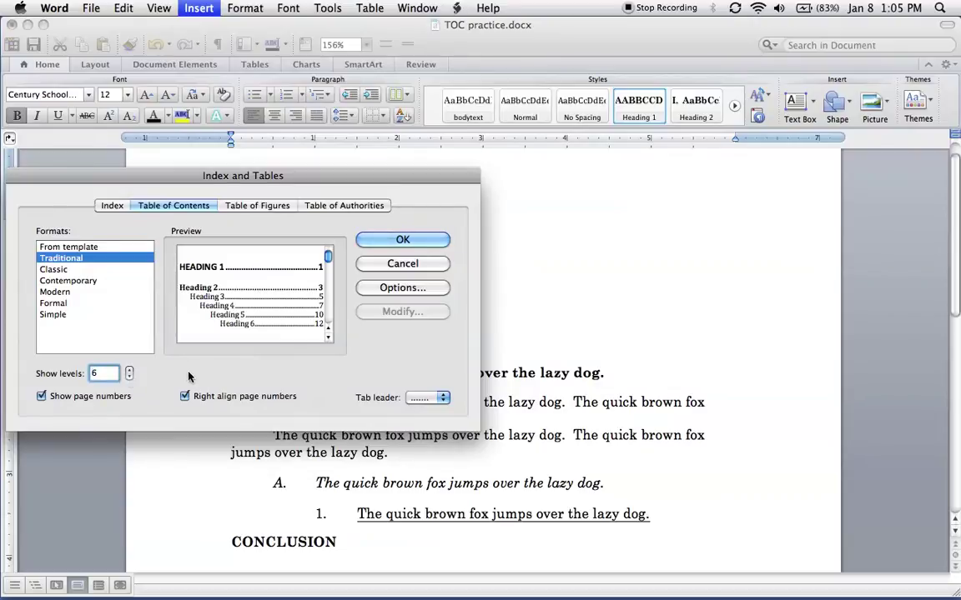
pyautogui.click(403, 241)
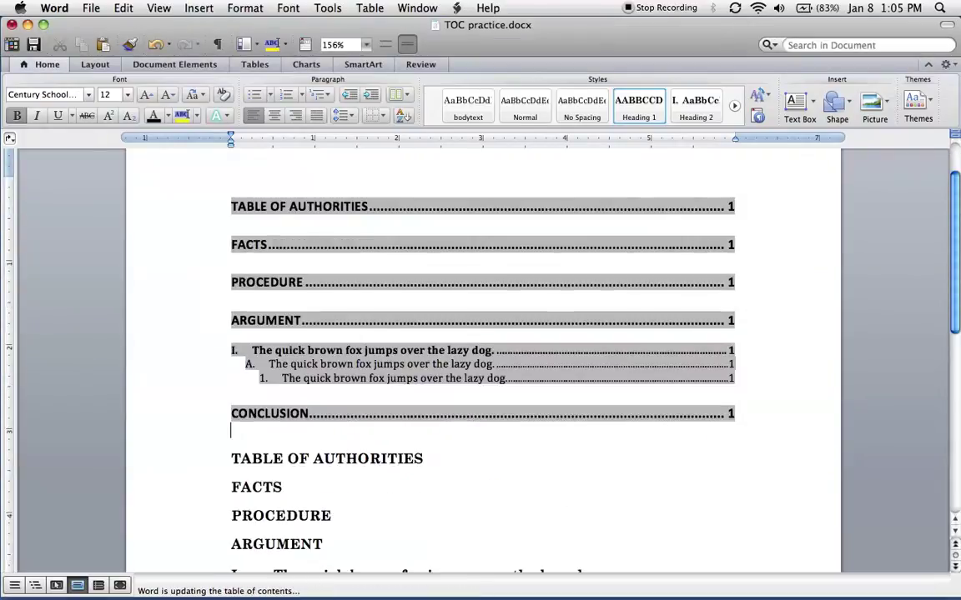
# Step: Apply the Century Schoolbook font directly to the TABLE OF AUTHORITIES entry in the table of contents
pyautogui.scroll(-1, 480, 359)
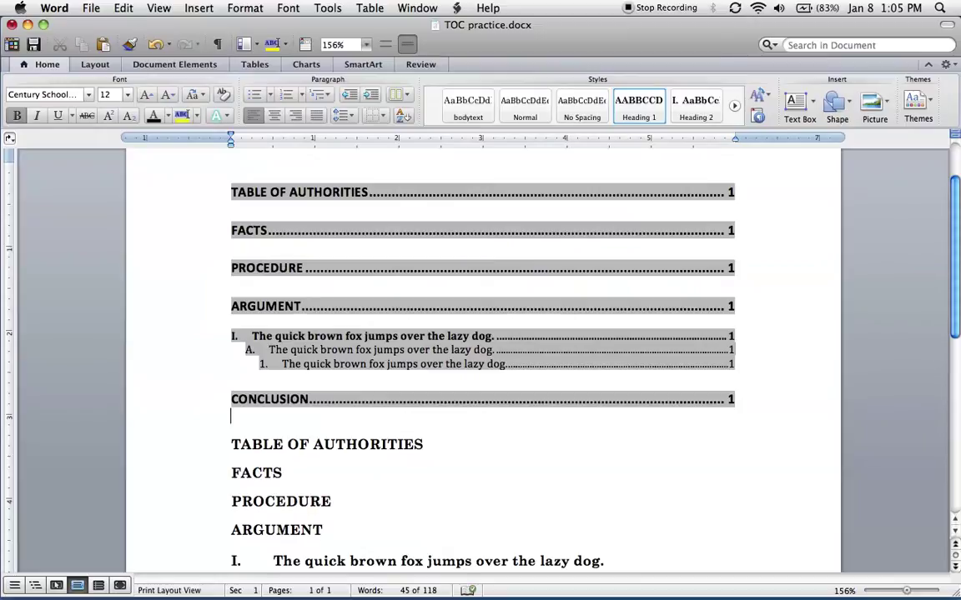
pyautogui.scroll(1, 480, 358)
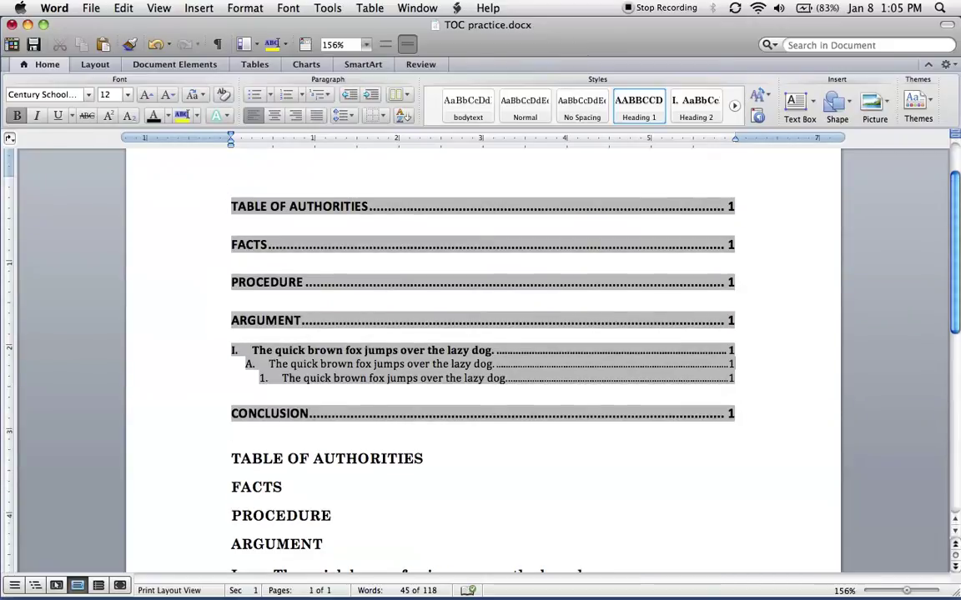
pyautogui.moveTo(231, 206); pyautogui.dragTo(368, 206)
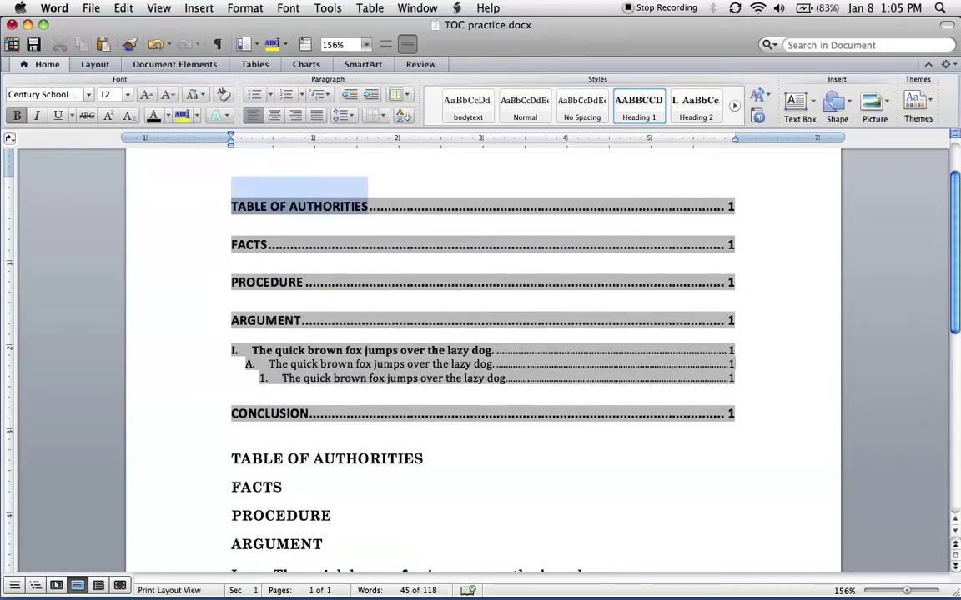
pyautogui.click(89, 96)
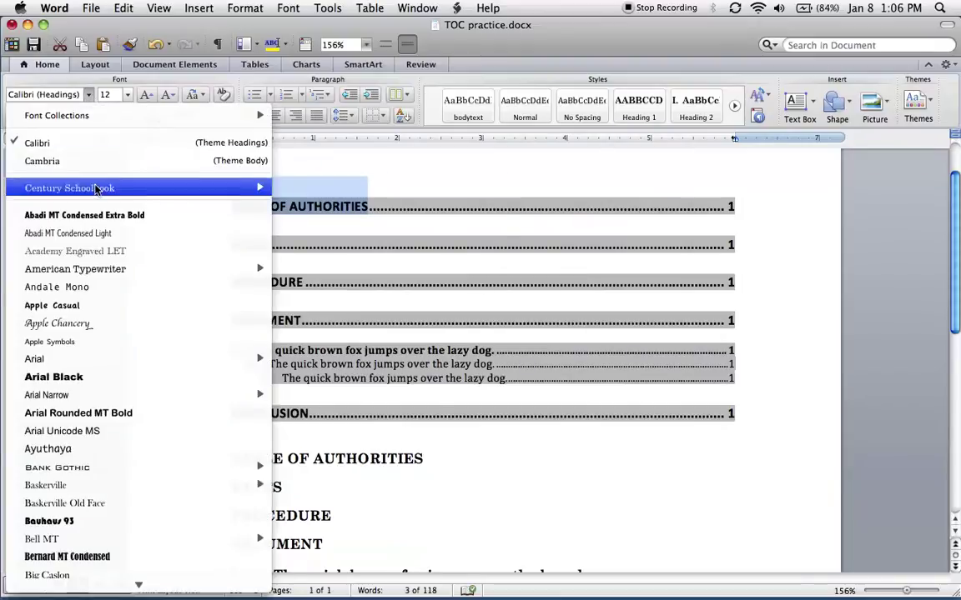
pyautogui.click(67, 187)
# Step: Update the entire table of contents, not just its page numbers
pyautogui.rightClick(391, 196)
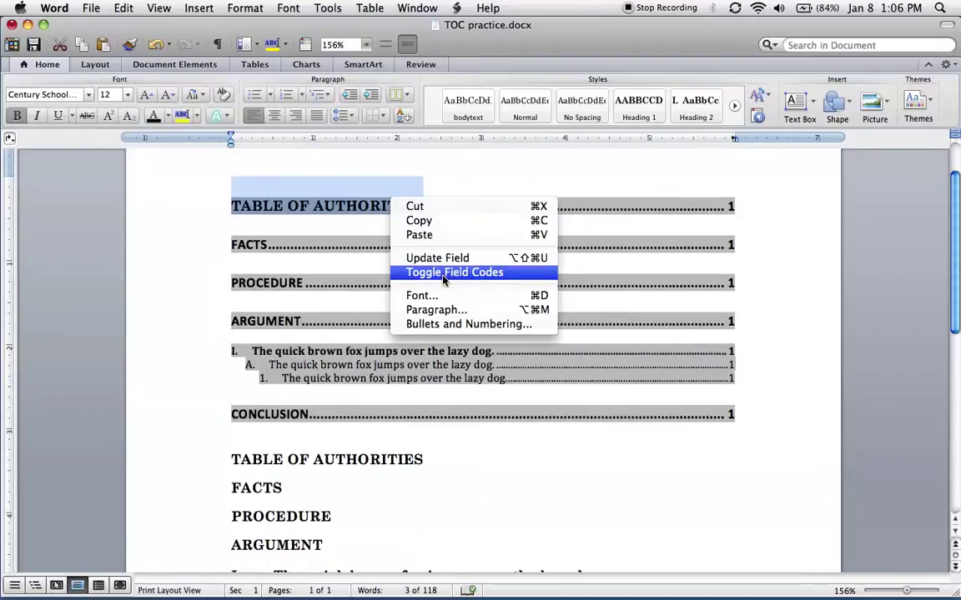
pyautogui.click(440, 259)
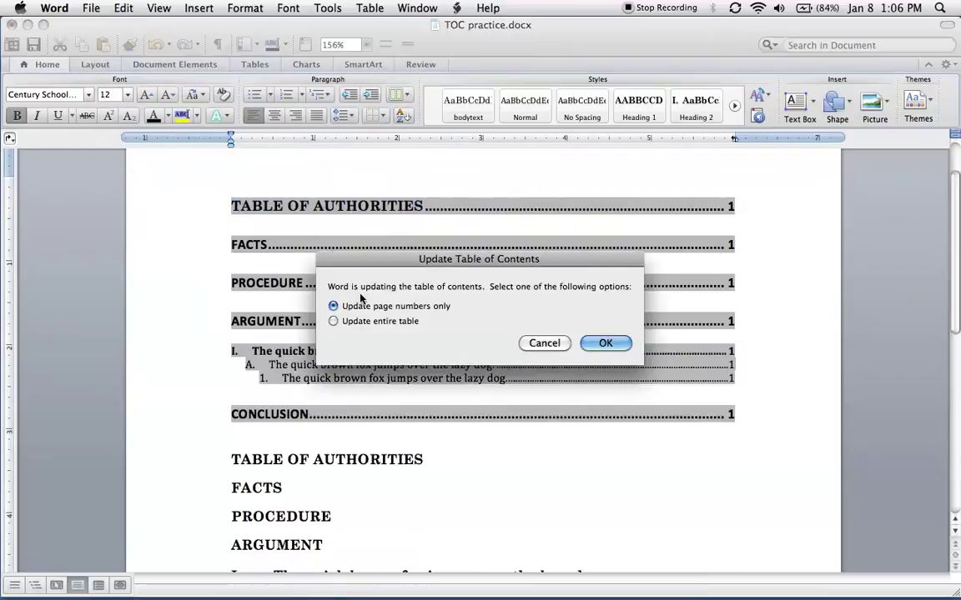
pyautogui.click(356, 323)
pyautogui.click(605, 342)
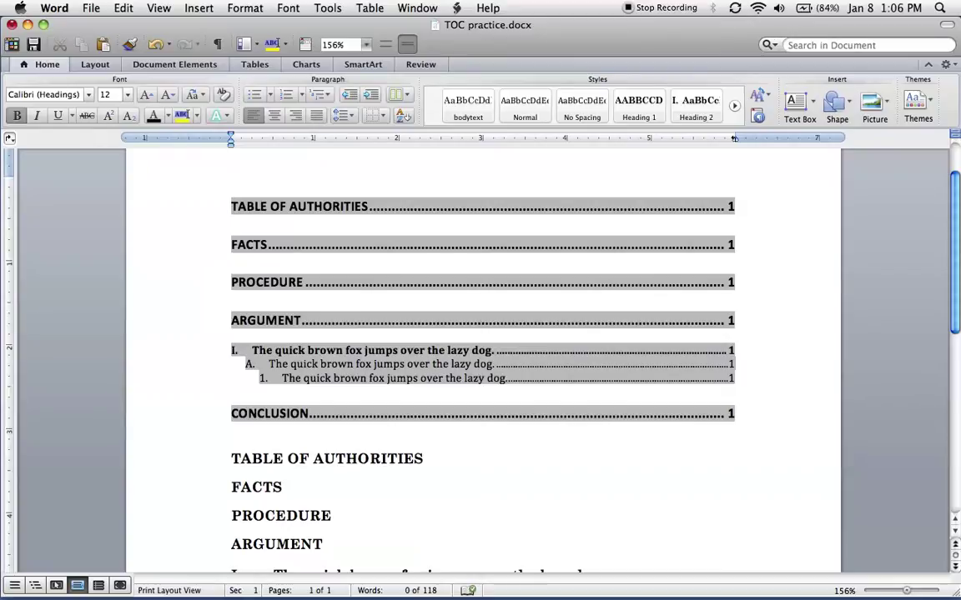
# Step: Open the list of TOC styles for modification from the table of contents settings, keeping the document's table in view
pyautogui.click(190, 66)
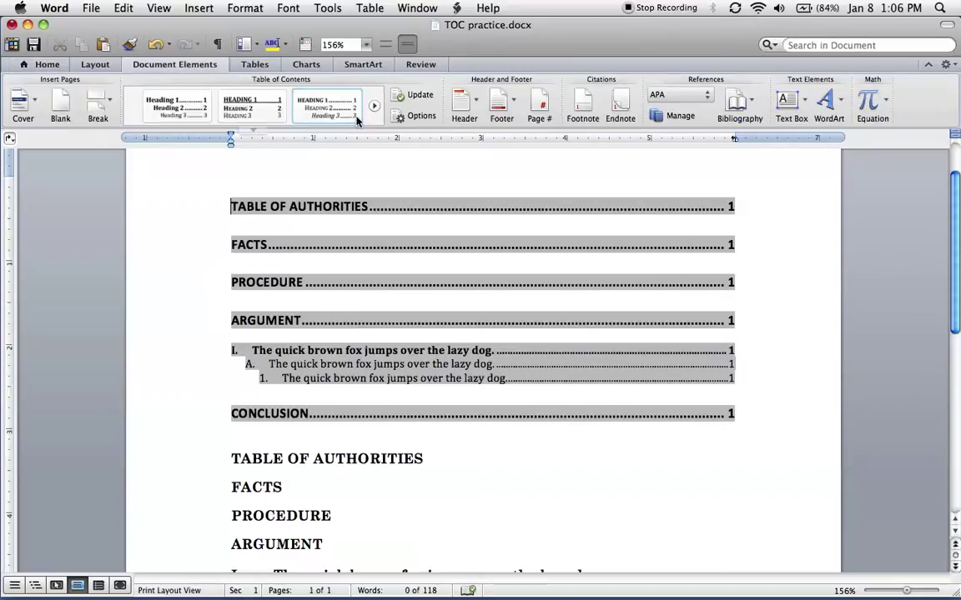
pyautogui.click(210, 7)
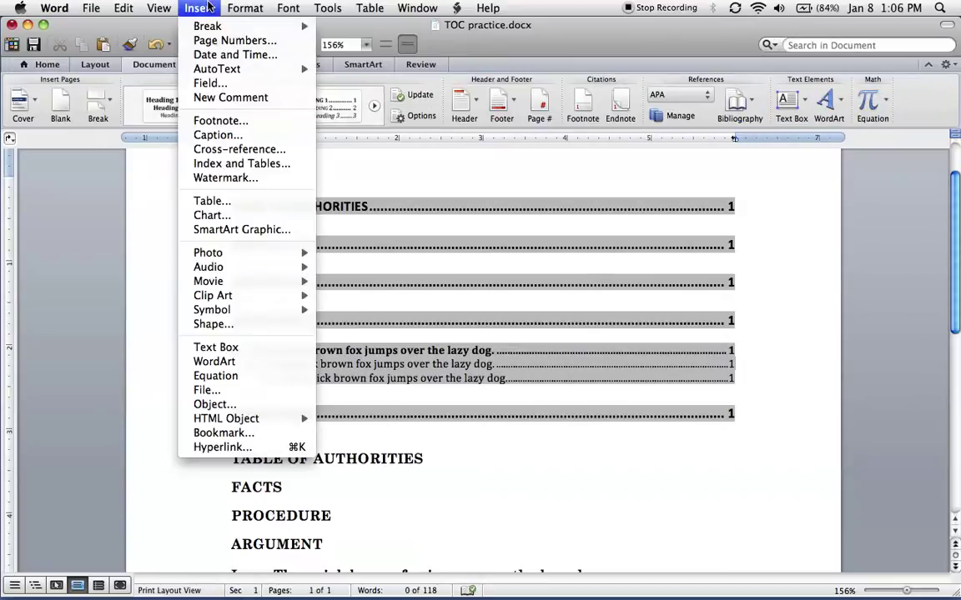
pyautogui.click(286, 165)
pyautogui.moveTo(284, 170); pyautogui.dragTo(0, 161)
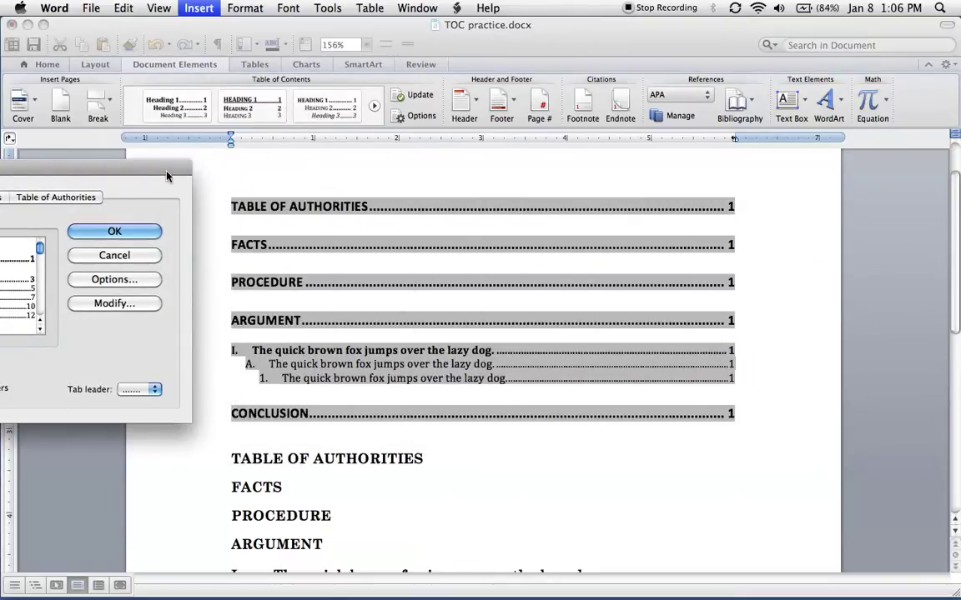
pyautogui.moveTo(149, 167); pyautogui.dragTo(95, 157)
pyautogui.click(75, 293)
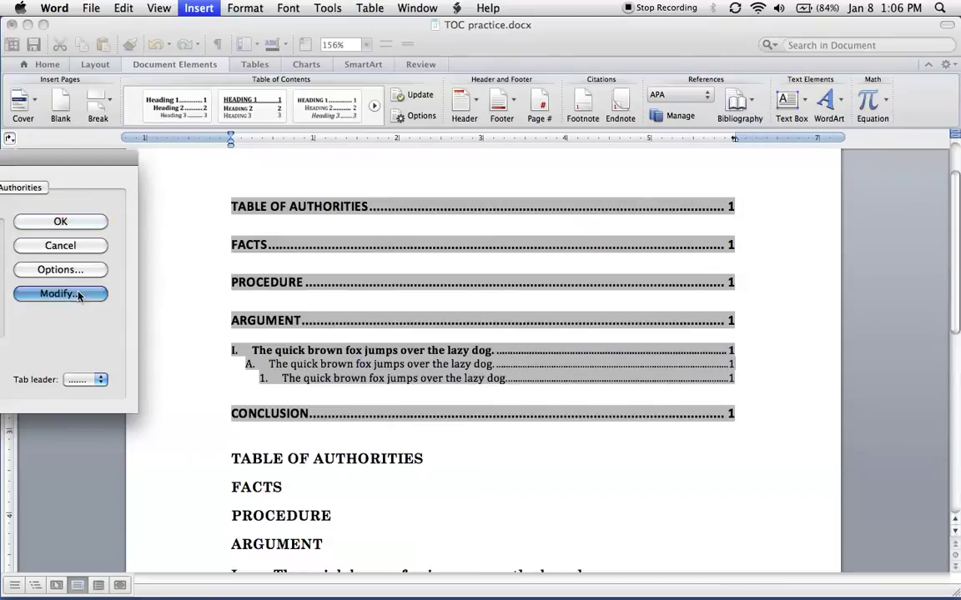
pyautogui.moveTo(573, 194); pyautogui.dragTo(731, 170)
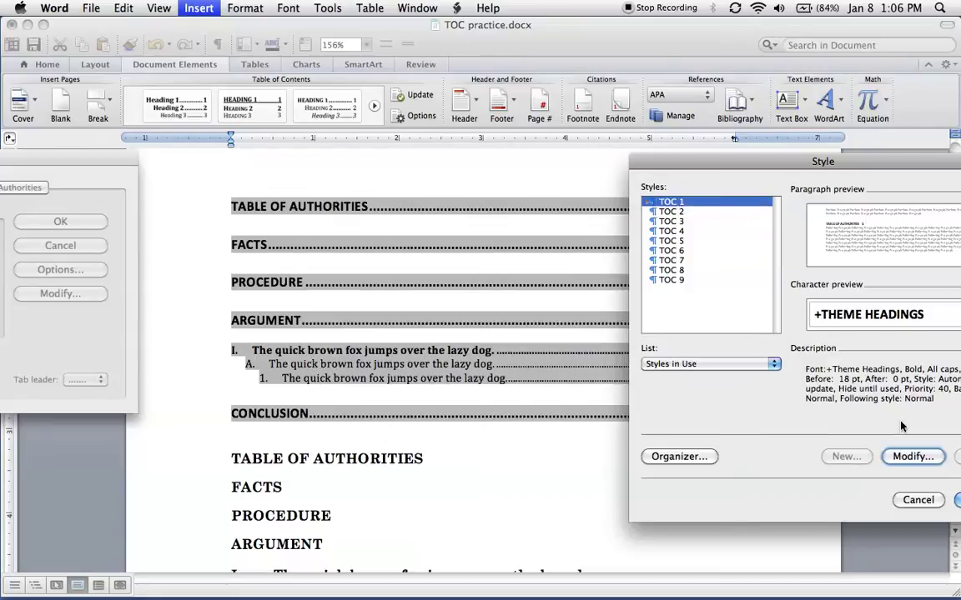
# Step: Set the TOC 1 style's font to Century Schoolbook and replace the existing table of contents
pyautogui.click(912, 457)
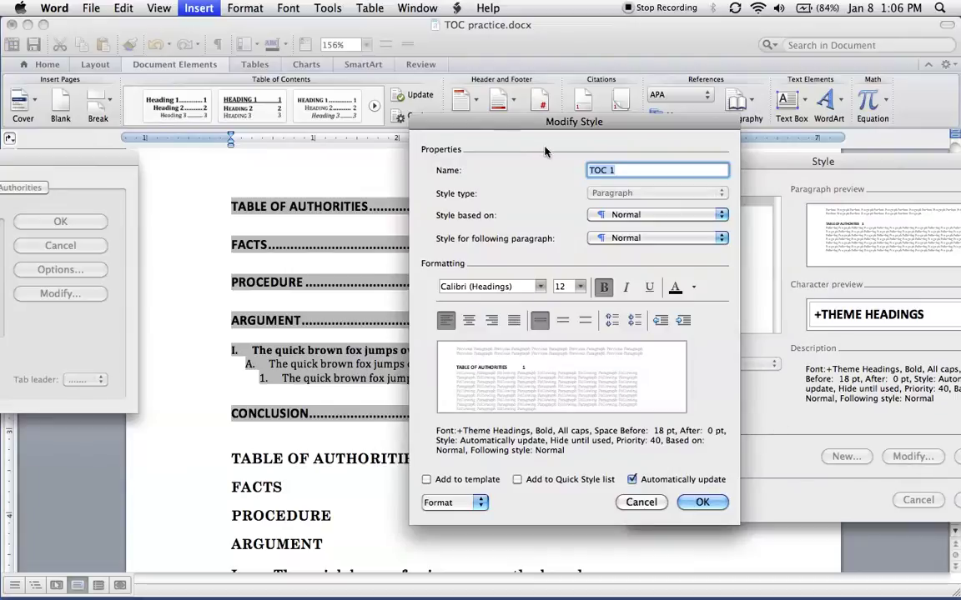
pyautogui.moveTo(534, 127); pyautogui.dragTo(746, 125)
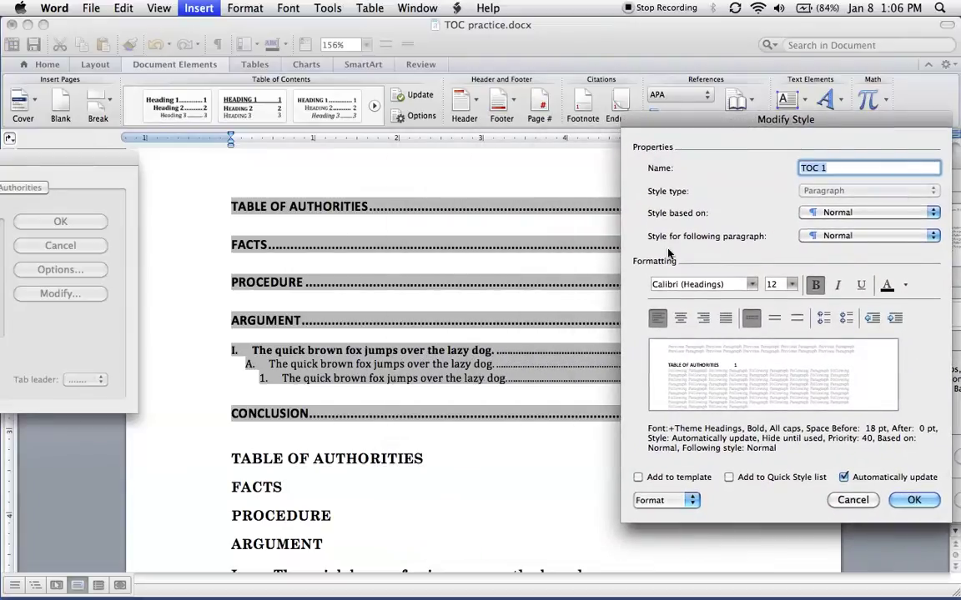
pyautogui.click(750, 284)
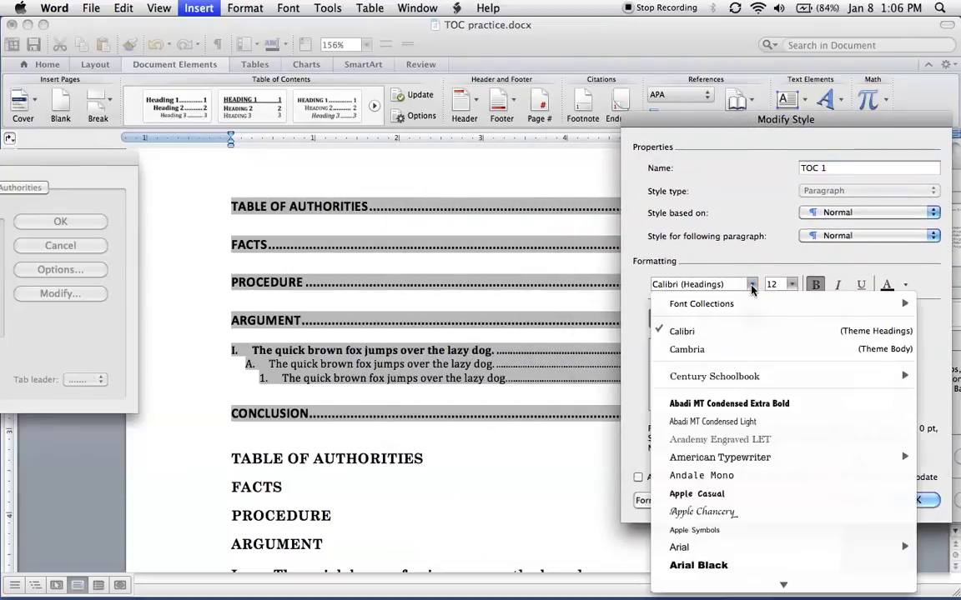
pyautogui.click(714, 377)
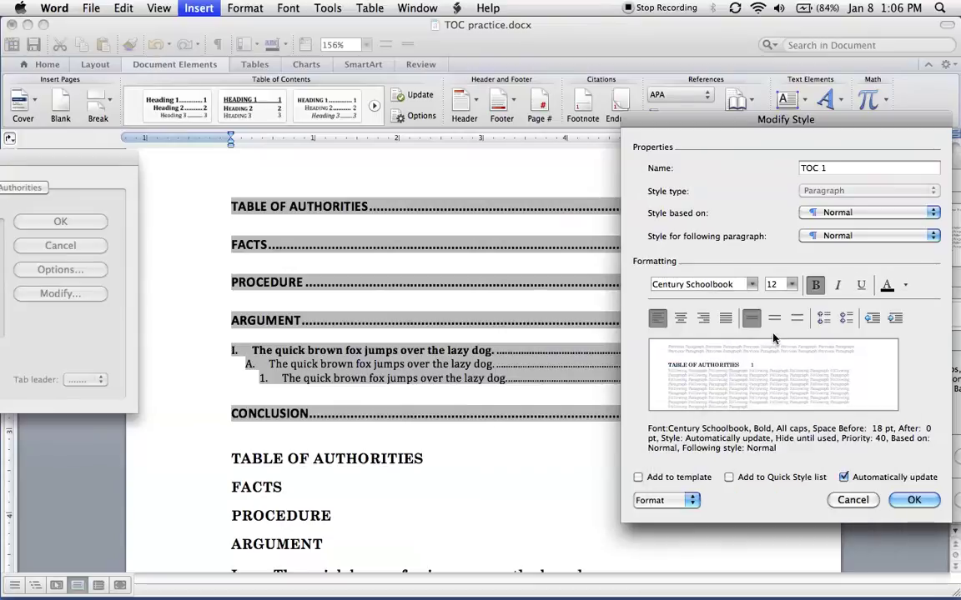
pyautogui.click(912, 500)
pyautogui.click(916, 499)
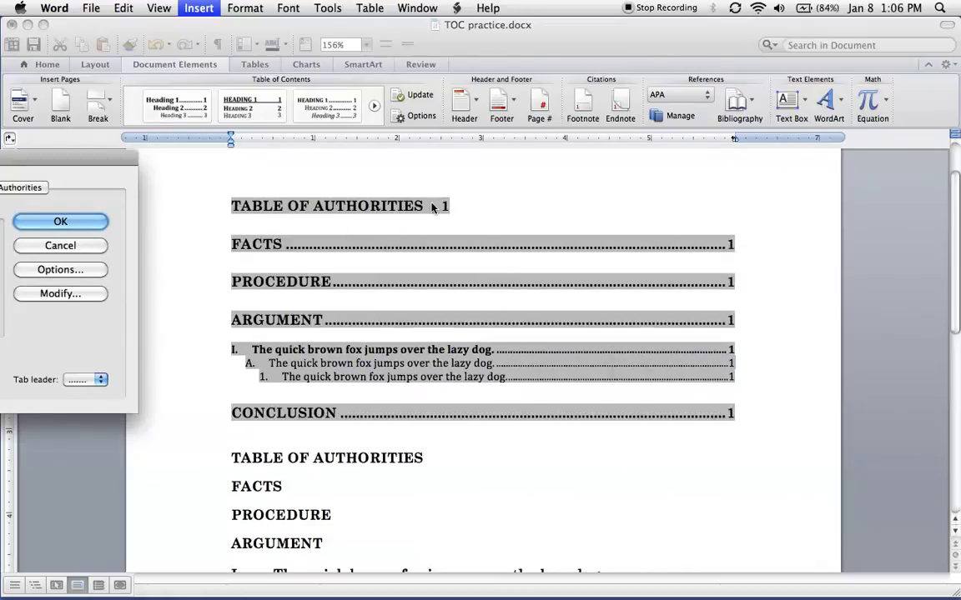
pyautogui.click(42, 222)
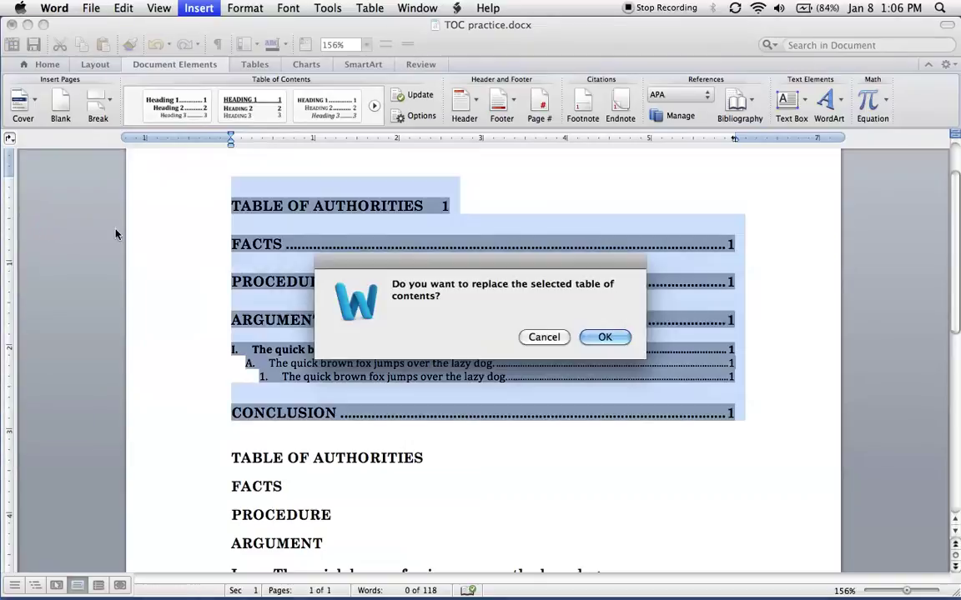
pyautogui.click(604, 337)
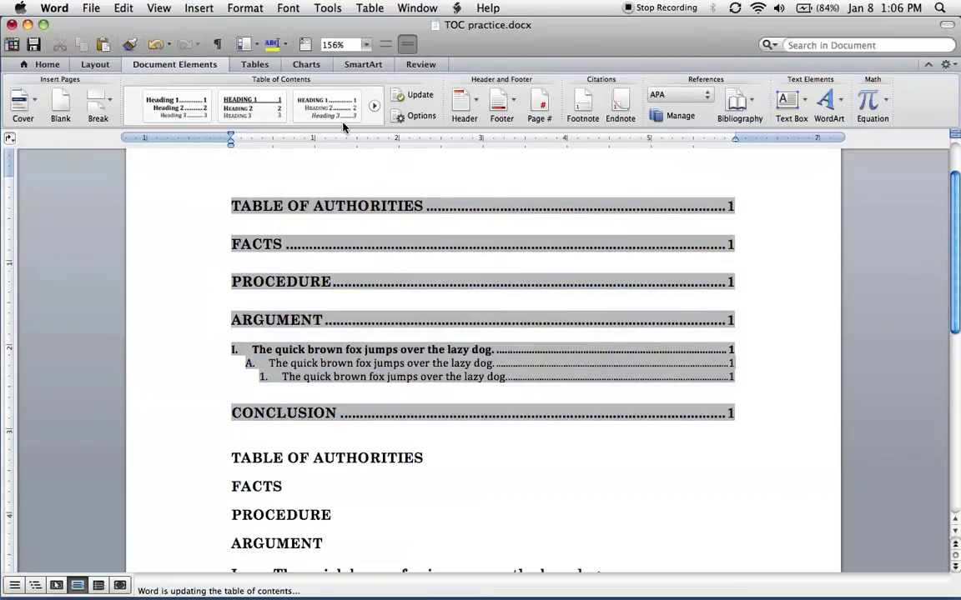
# Step: Open the TOC 2 style for modification from the table of contents settings and set its font to Century Schoolbook
pyautogui.click(409, 116)
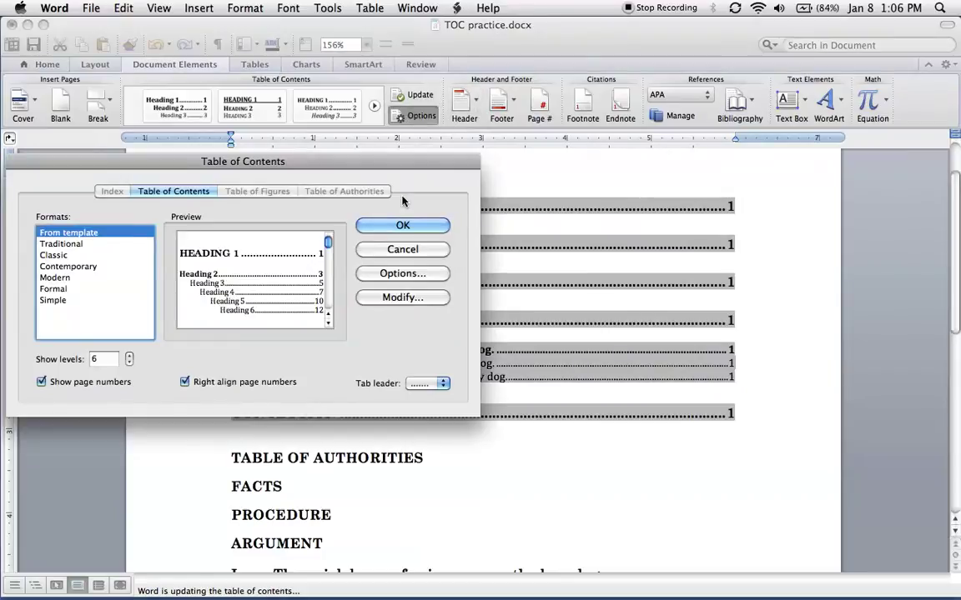
pyautogui.moveTo(402, 161); pyautogui.dragTo(96, 154)
pyautogui.click(94, 290)
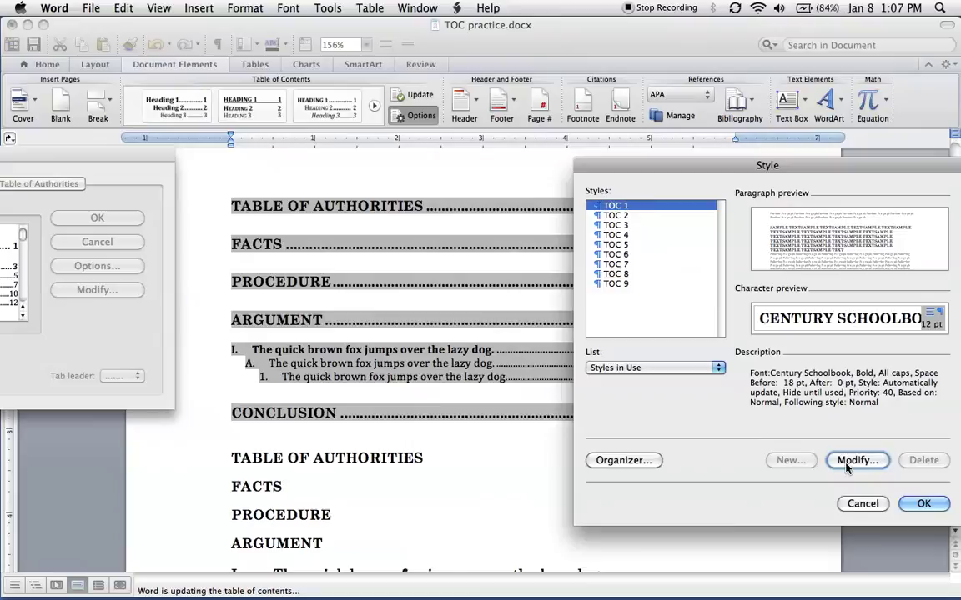
pyautogui.click(659, 215)
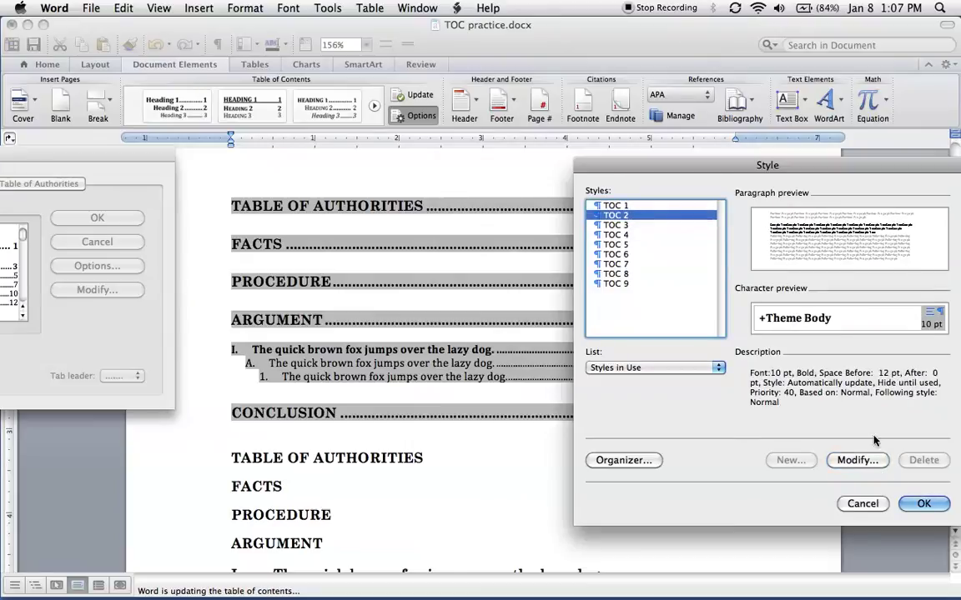
pyautogui.click(850, 459)
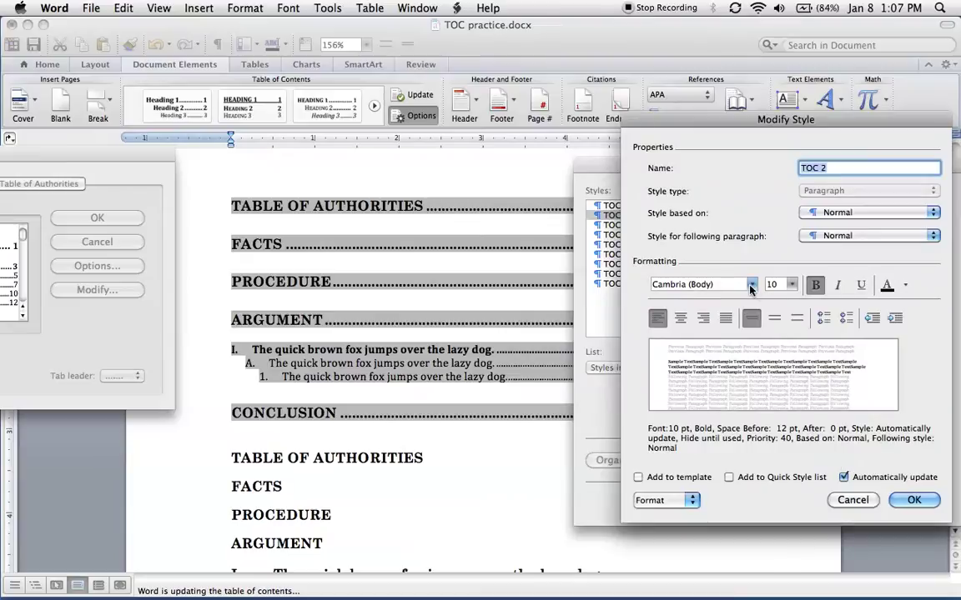
pyautogui.click(751, 284)
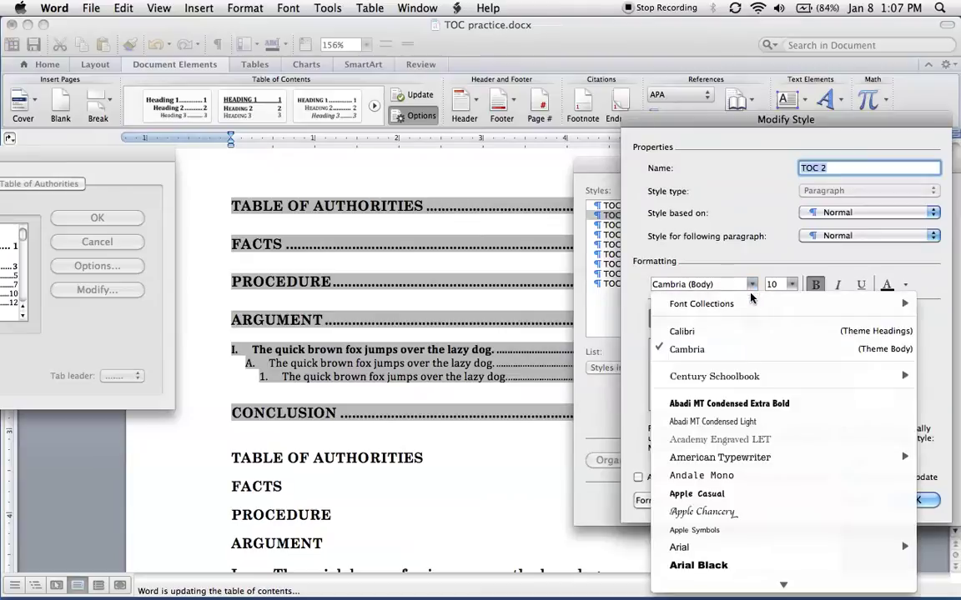
pyautogui.click(725, 376)
# Step: Set the TOC 2 style's paragraph spacing after to 18 pt and save the style changes
pyautogui.click(692, 500)
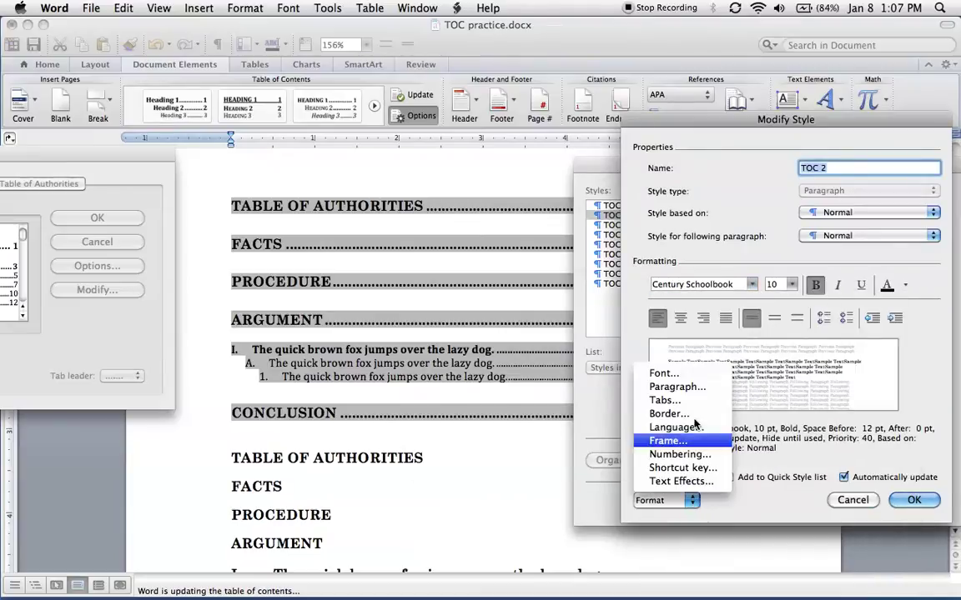
pyautogui.click(621, 350)
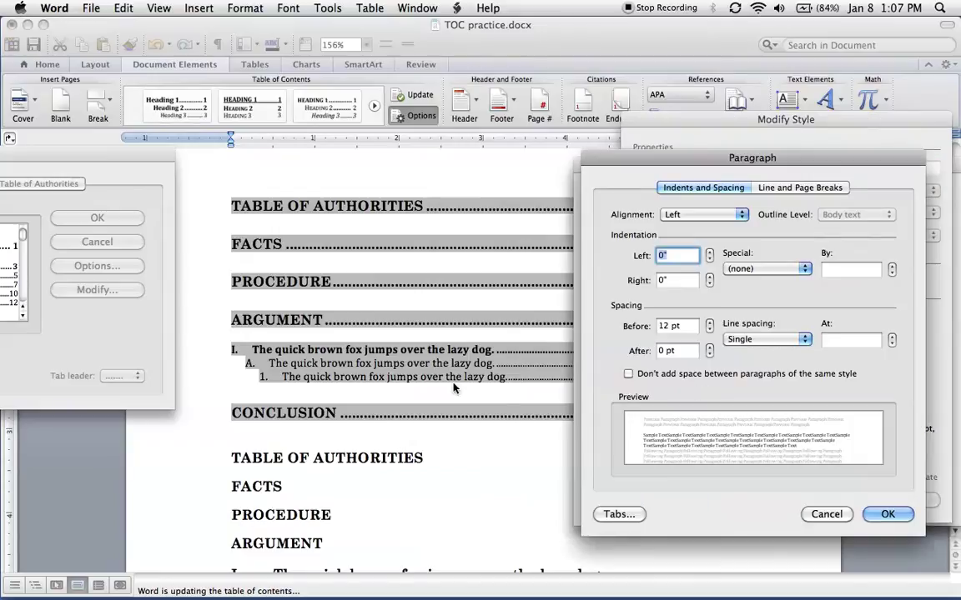
pyautogui.click(710, 354)
pyautogui.click(709, 349)
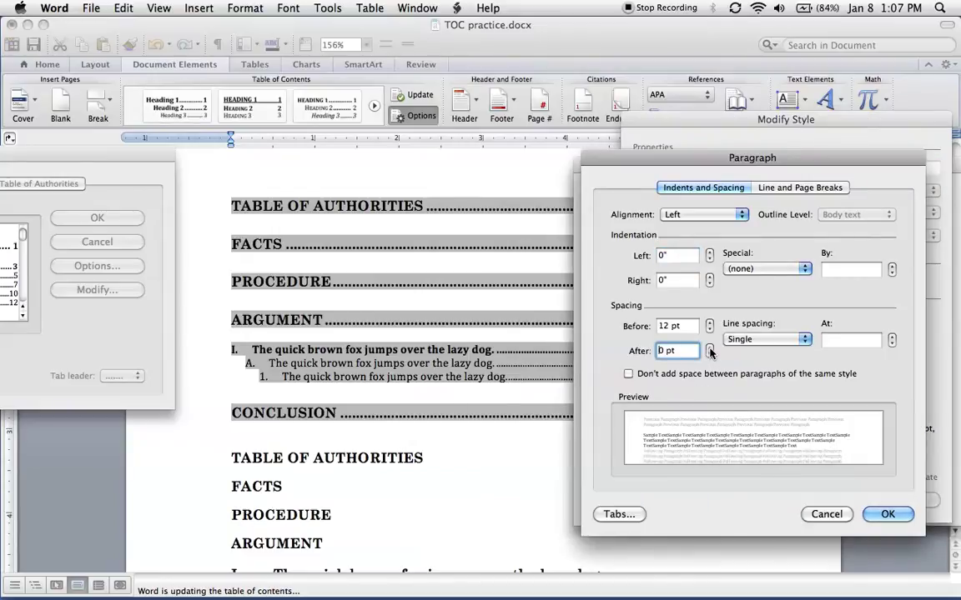
pyautogui.click(710, 349)
pyautogui.click(710, 349)
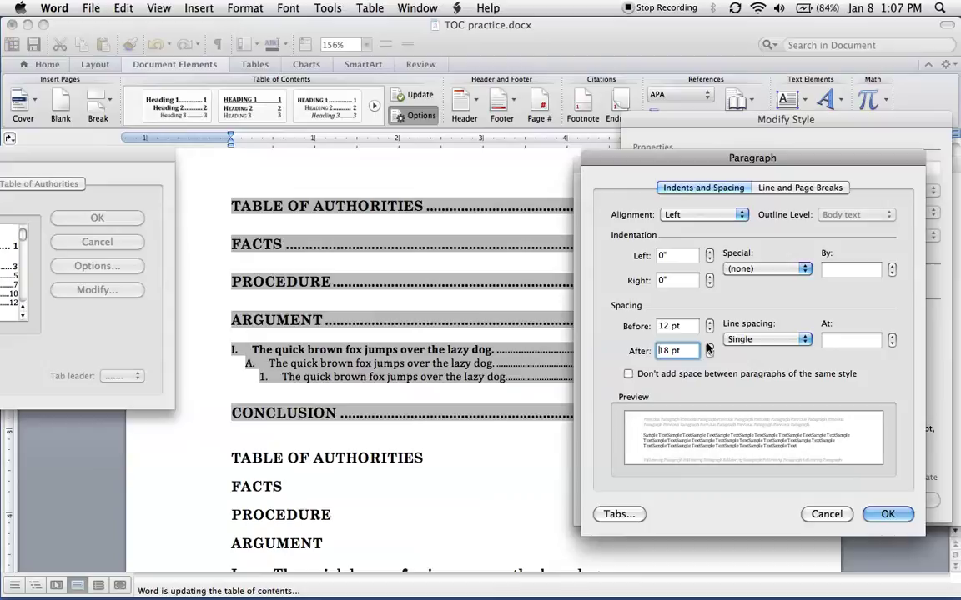
pyautogui.click(887, 514)
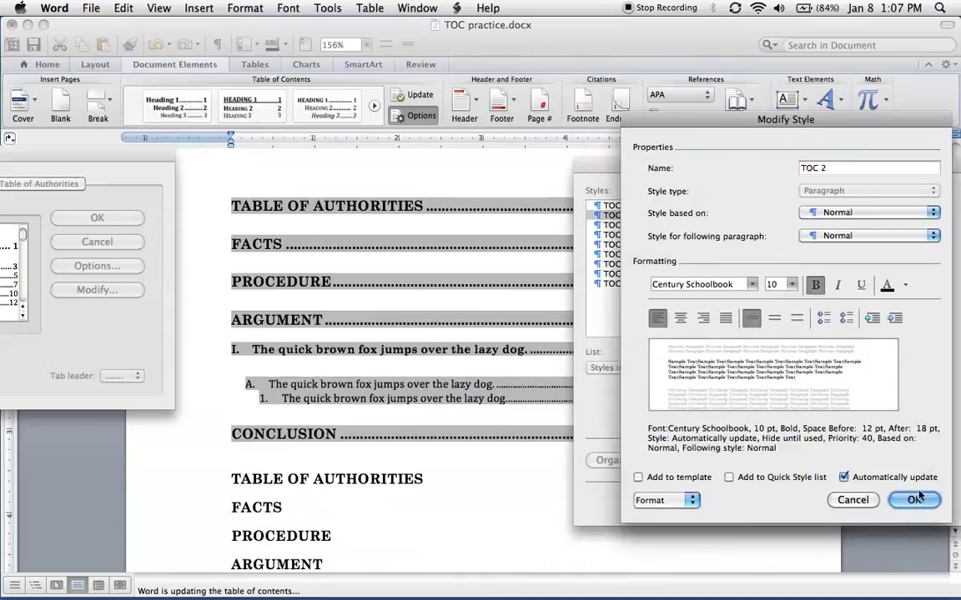
pyautogui.click(914, 500)
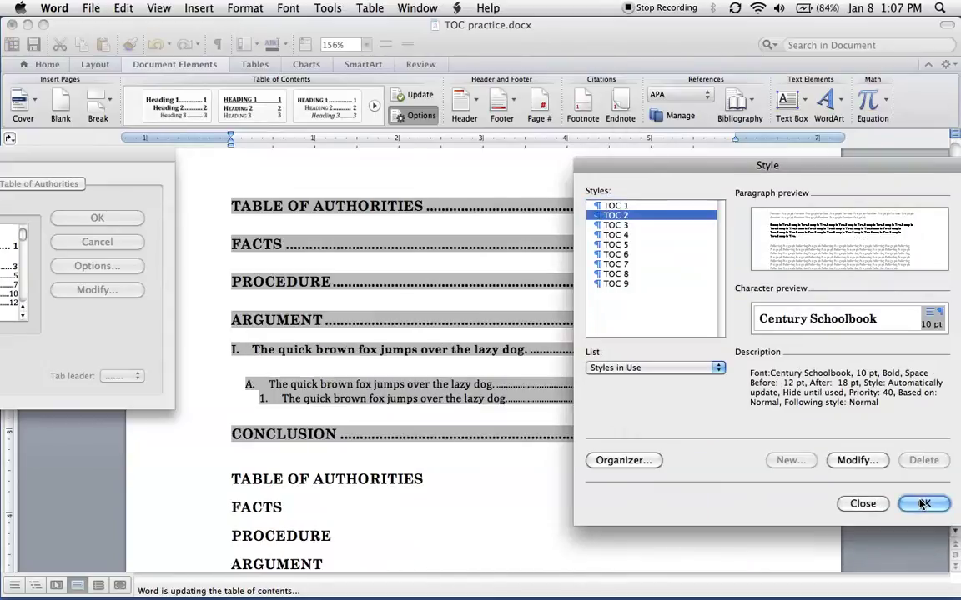
# Step: Set the TOC 3 style's font to Century Schoolbook at 12 pt
pyautogui.click(634, 225)
pyautogui.click(874, 460)
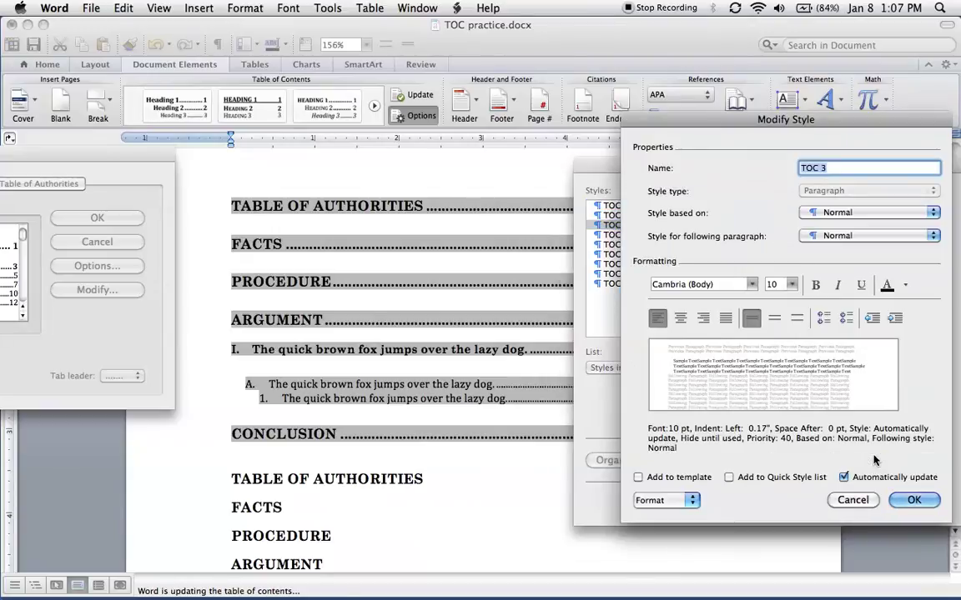
pyautogui.click(751, 285)
pyautogui.click(754, 376)
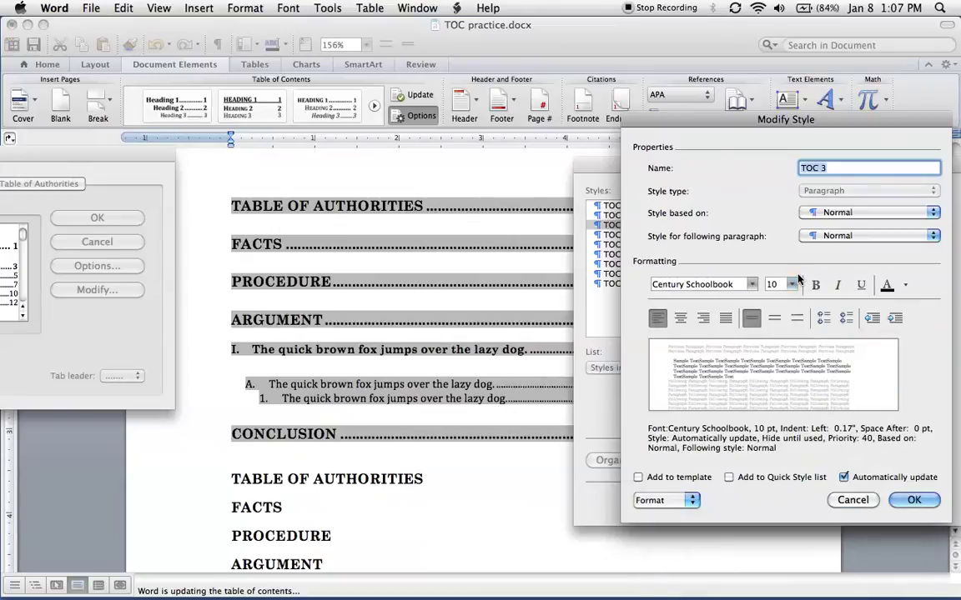
pyautogui.click(791, 284)
pyautogui.click(784, 356)
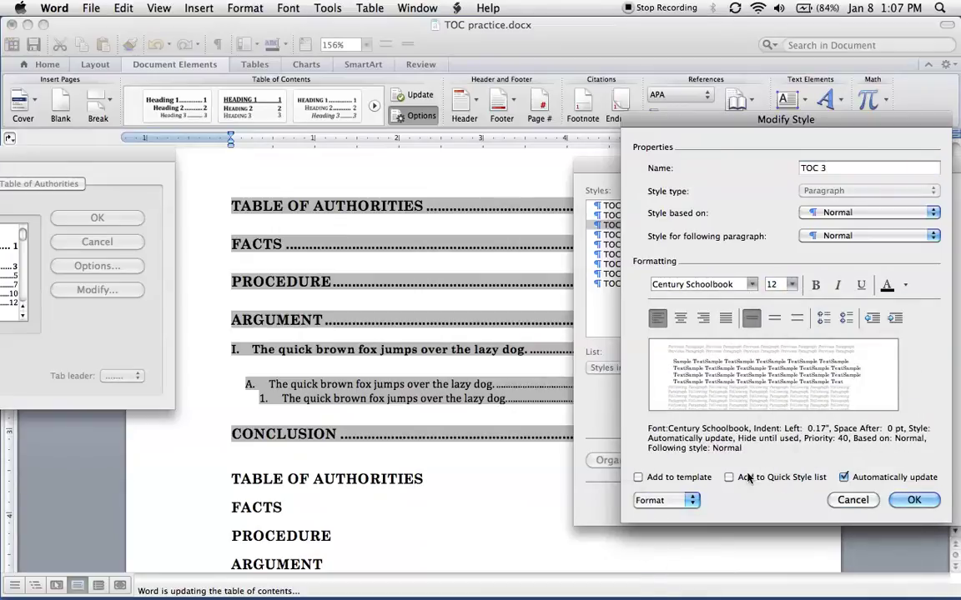
# Step: Set the TOC 3 style's left paragraph indent to 0.5" and save the style changes
pyautogui.click(663, 500)
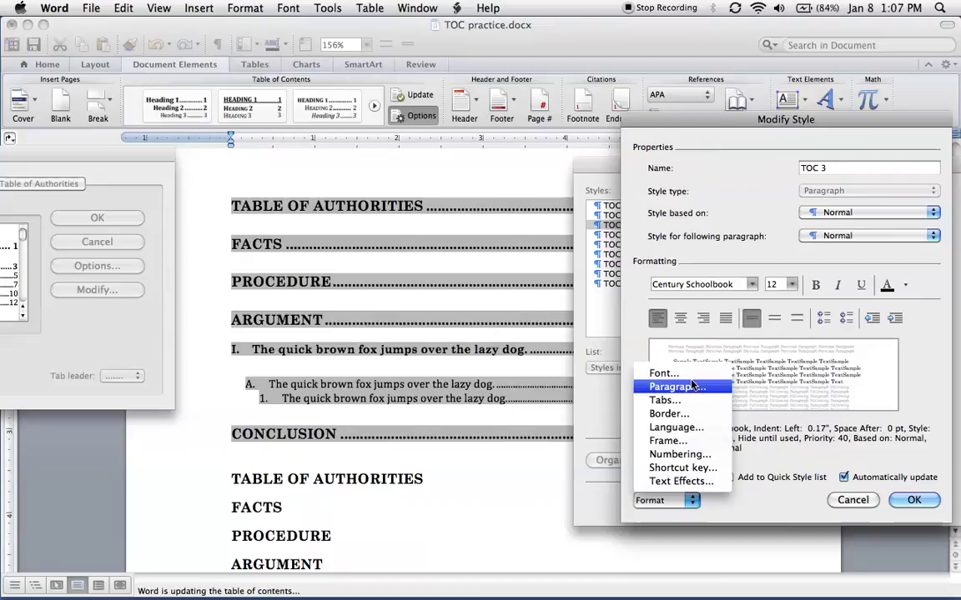
pyautogui.click(693, 386)
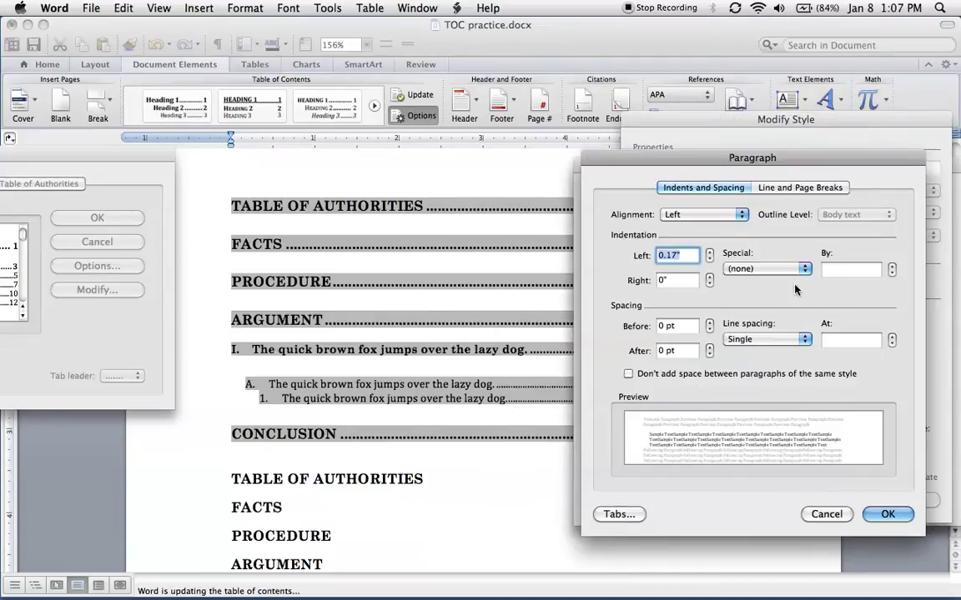
pyautogui.click(709, 259)
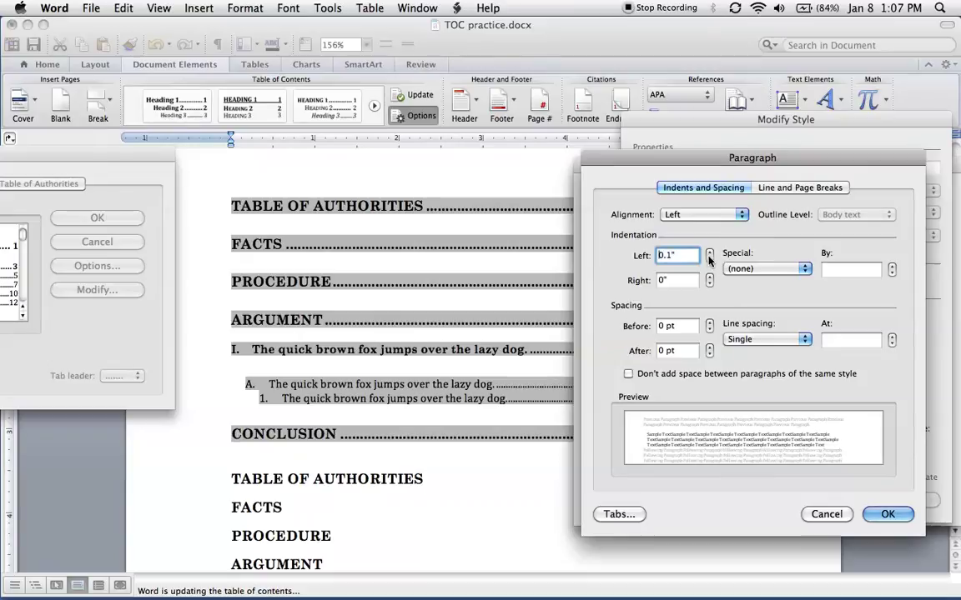
pyautogui.click(708, 255)
pyautogui.click(708, 256)
pyautogui.click(708, 255)
pyautogui.click(708, 255)
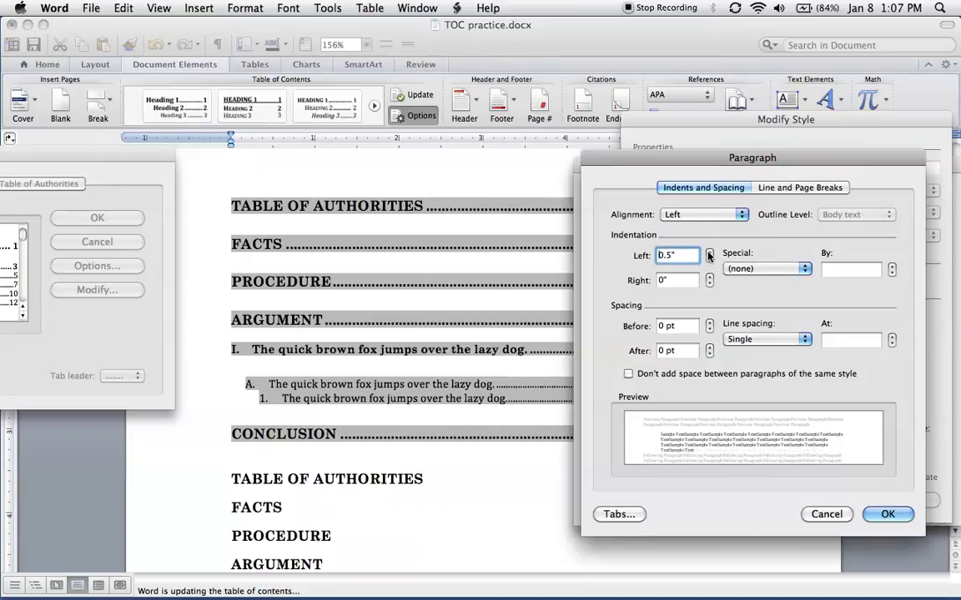
pyautogui.click(887, 515)
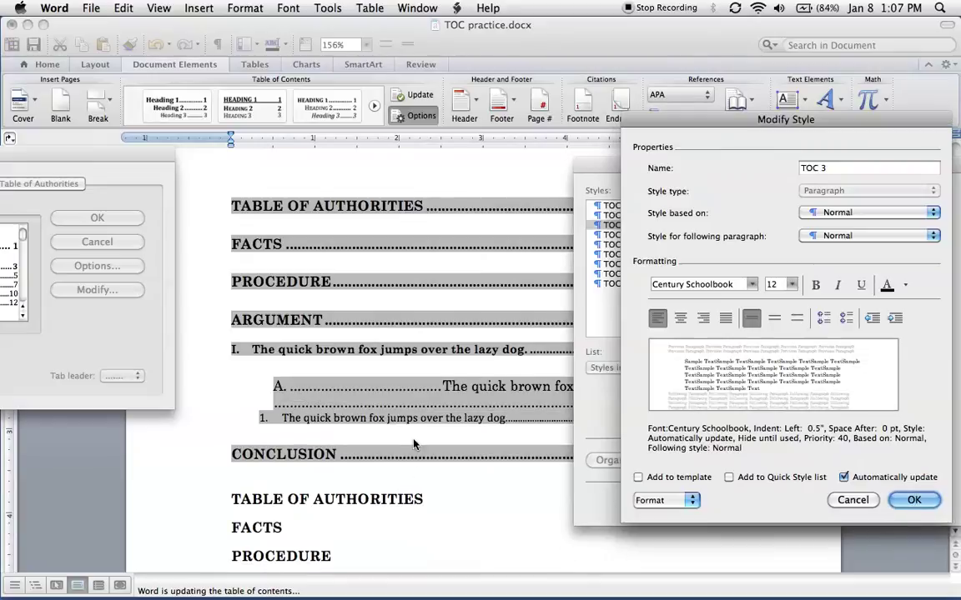
pyautogui.click(913, 499)
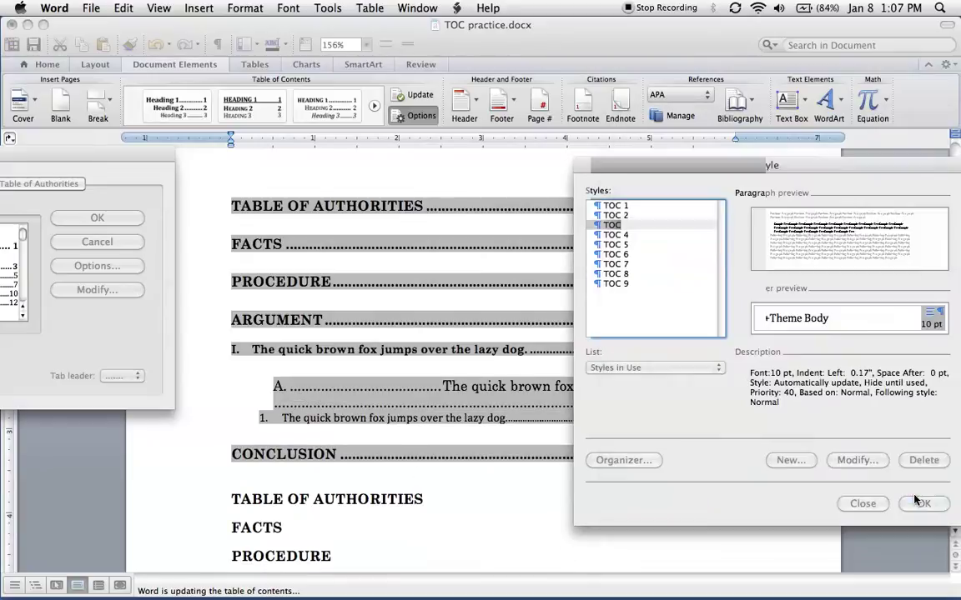
# Step: Set the TOC 4 style's font to Century Schoolbook at 12 pt and save the style changes
pyautogui.click(617, 235)
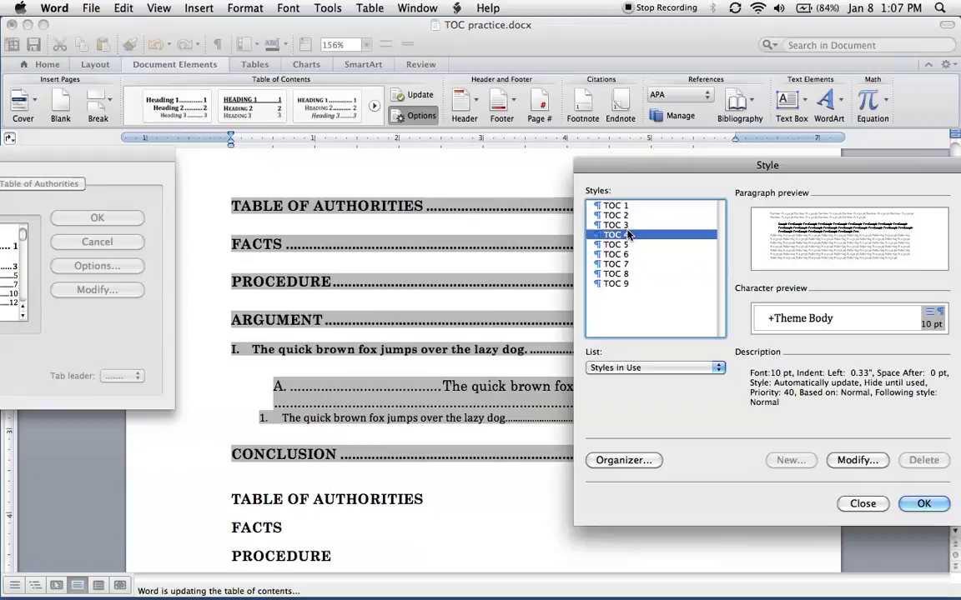
pyautogui.click(843, 459)
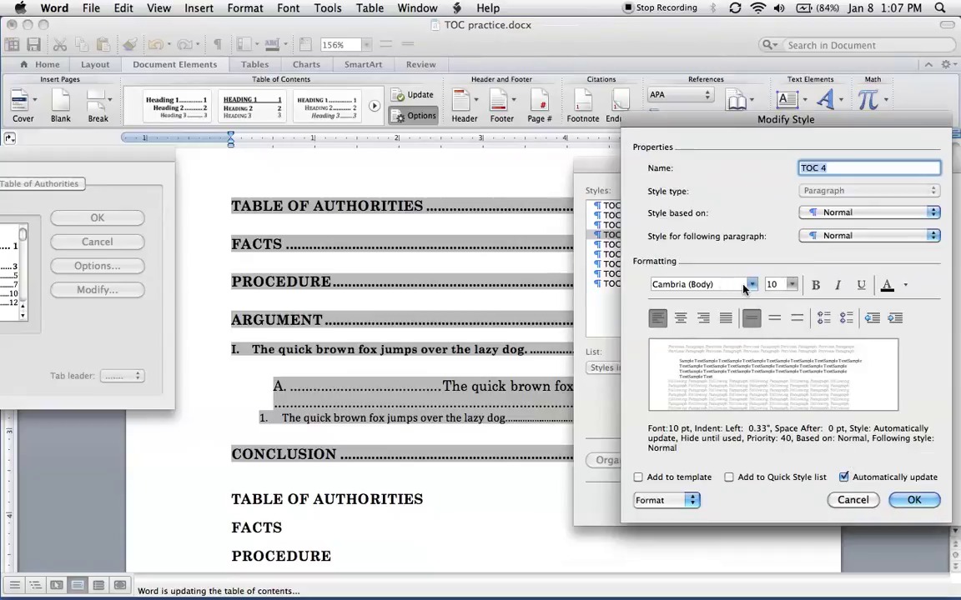
pyautogui.click(752, 285)
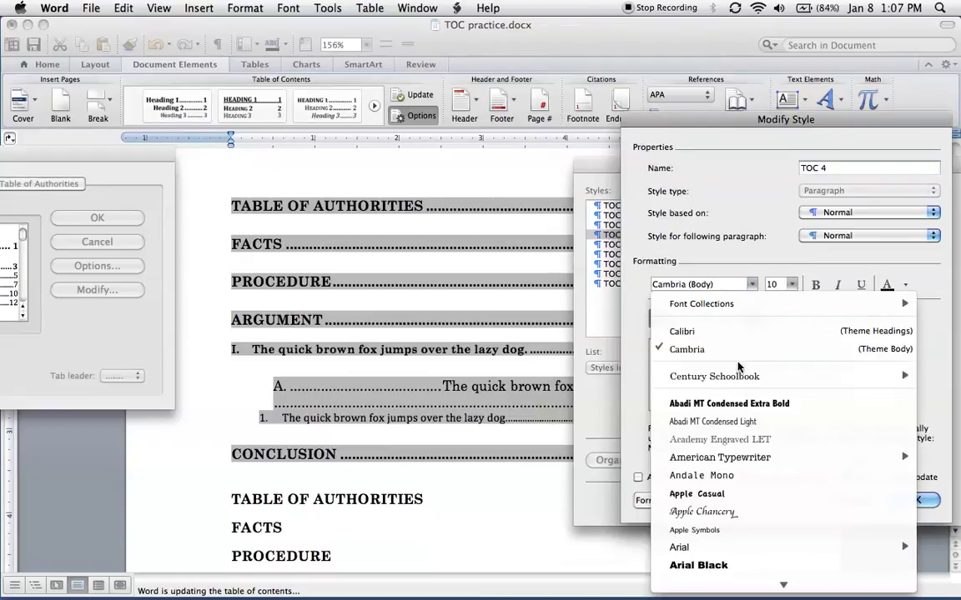
pyautogui.click(715, 376)
pyautogui.click(791, 285)
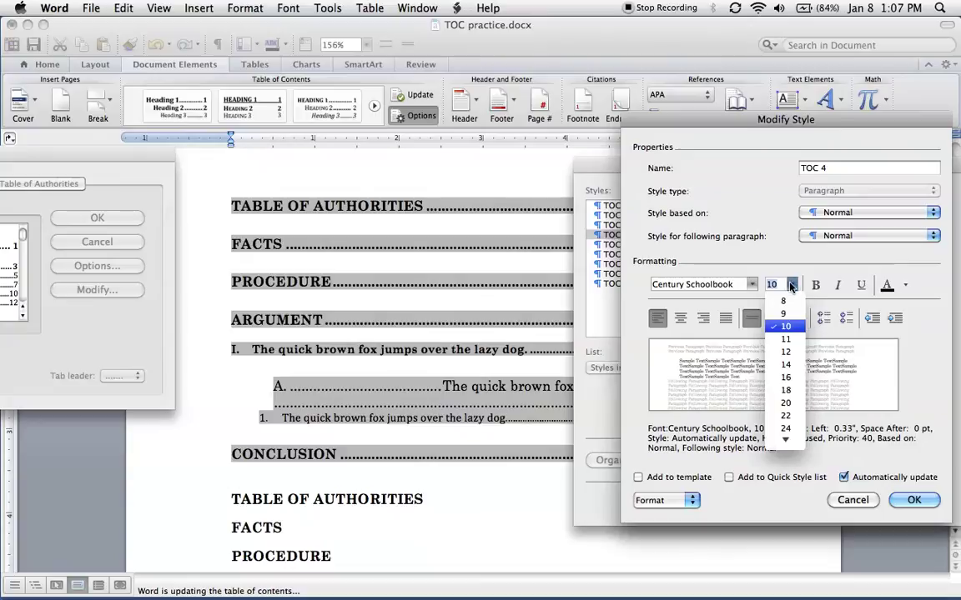
pyautogui.click(785, 352)
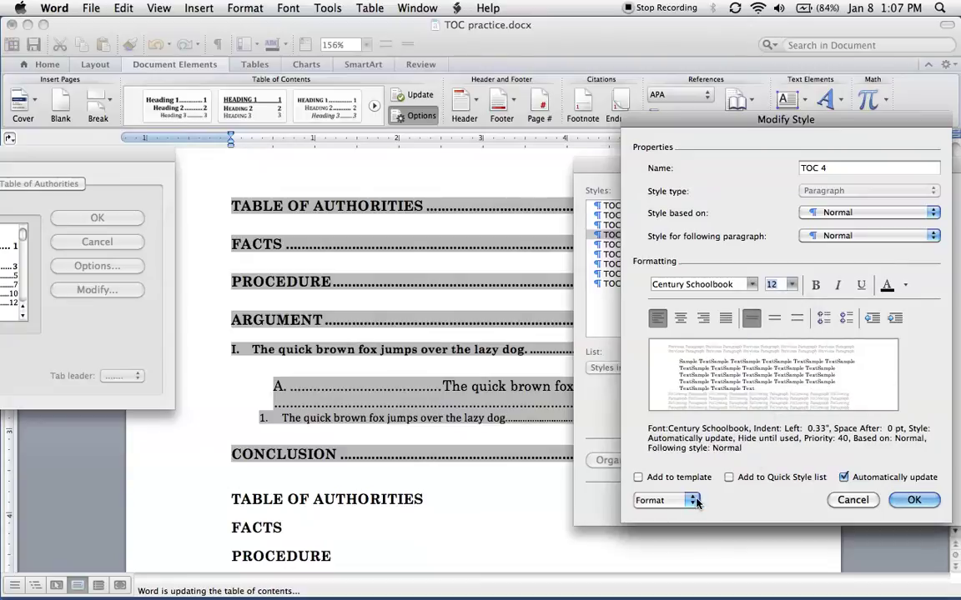
pyautogui.click(913, 499)
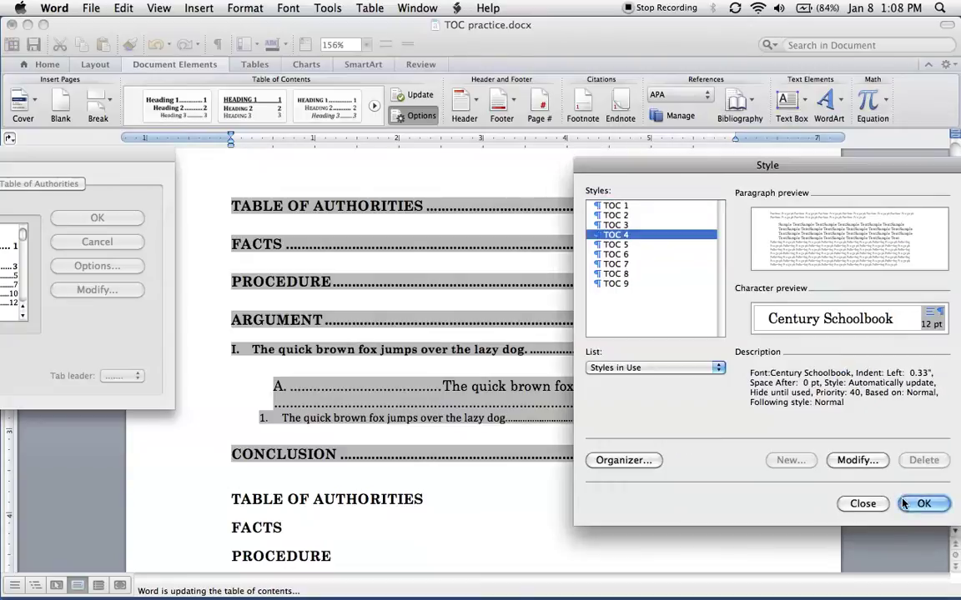
# Step: Apply the modified TOC styles and replace the existing table of contents
pyautogui.click(917, 563)
pyautogui.click(94, 217)
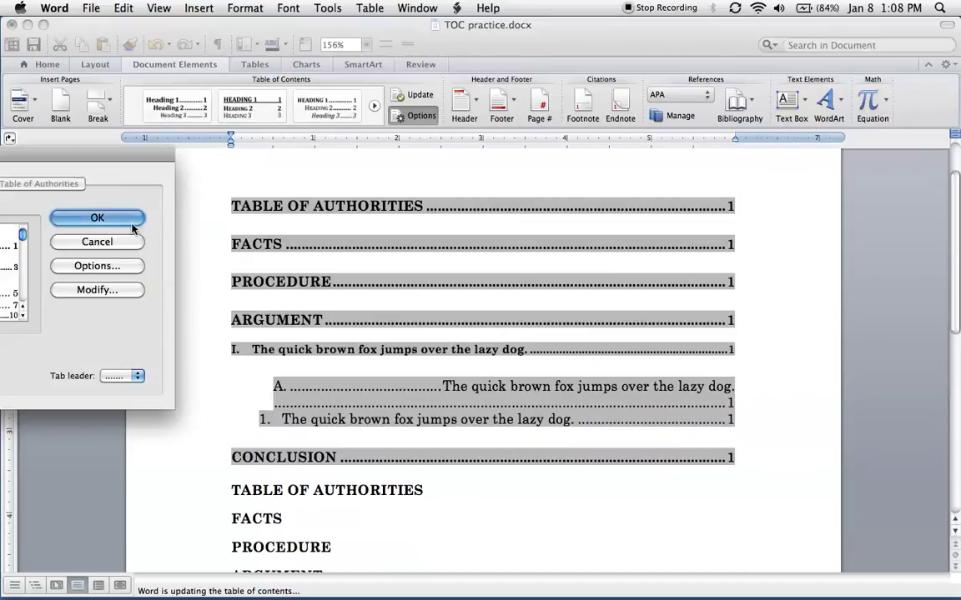
pyautogui.press('Return')
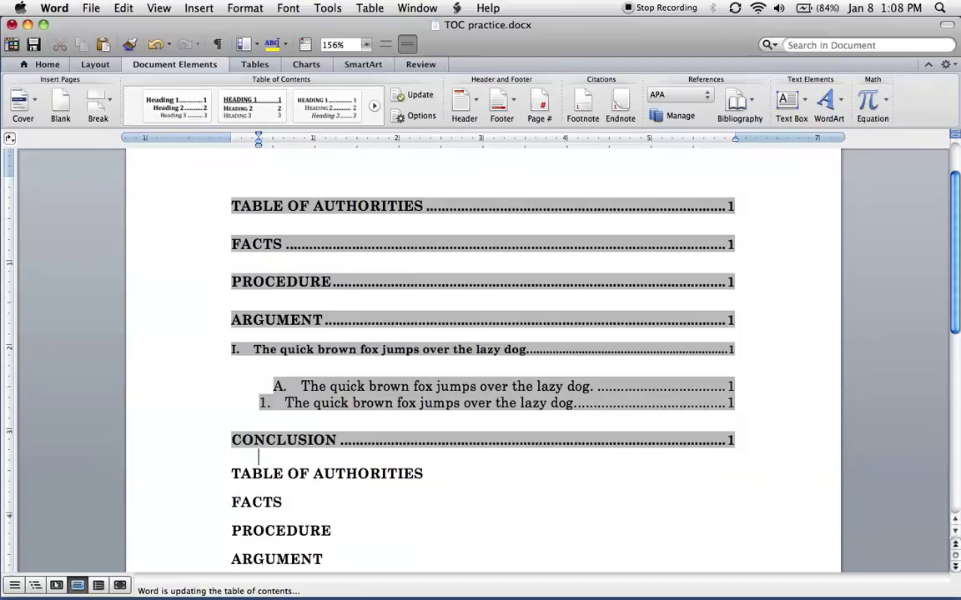
pyautogui.moveTo(253, 349); pyautogui.dragTo(322, 349)
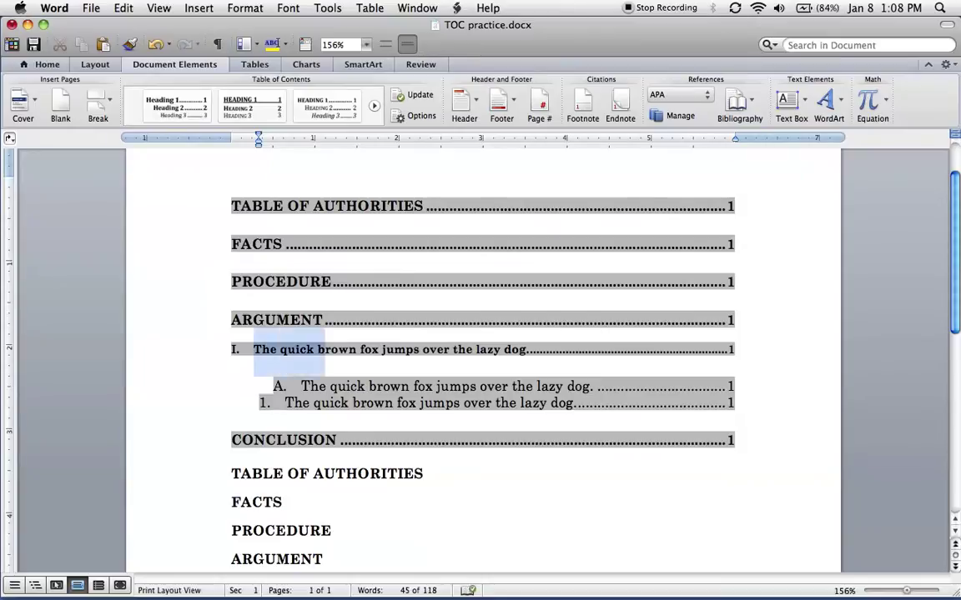
pyautogui.click(303, 386)
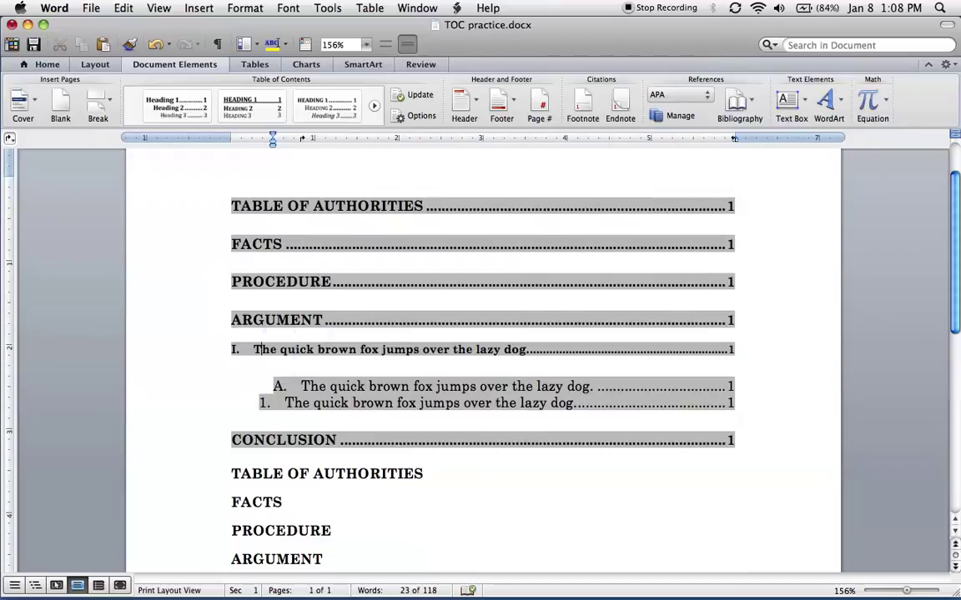
pyautogui.moveTo(254, 349); pyautogui.dragTo(360, 350)
pyautogui.moveTo(282, 357); pyautogui.dragTo(258, 354)
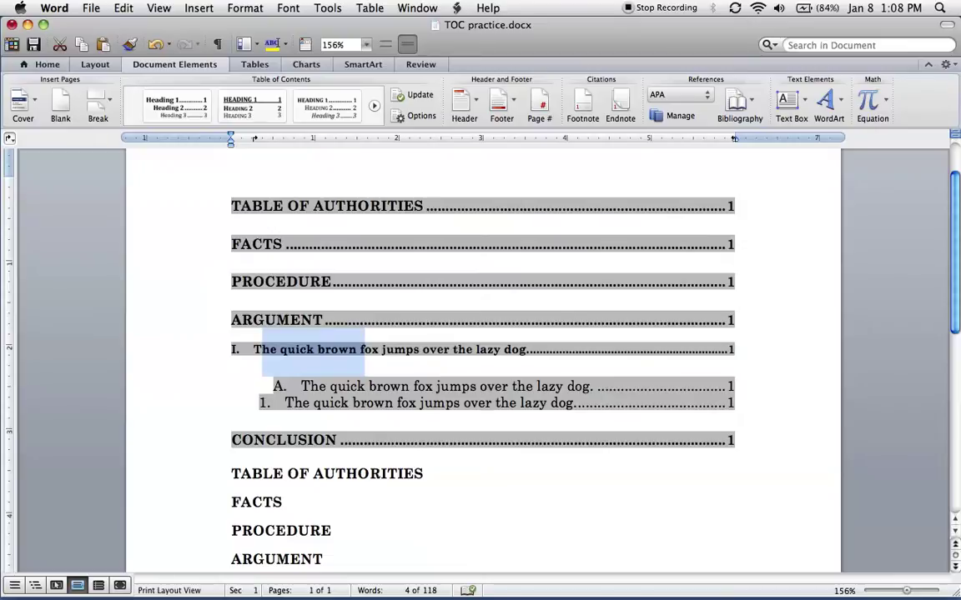
pyautogui.moveTo(301, 386); pyautogui.dragTo(339, 389)
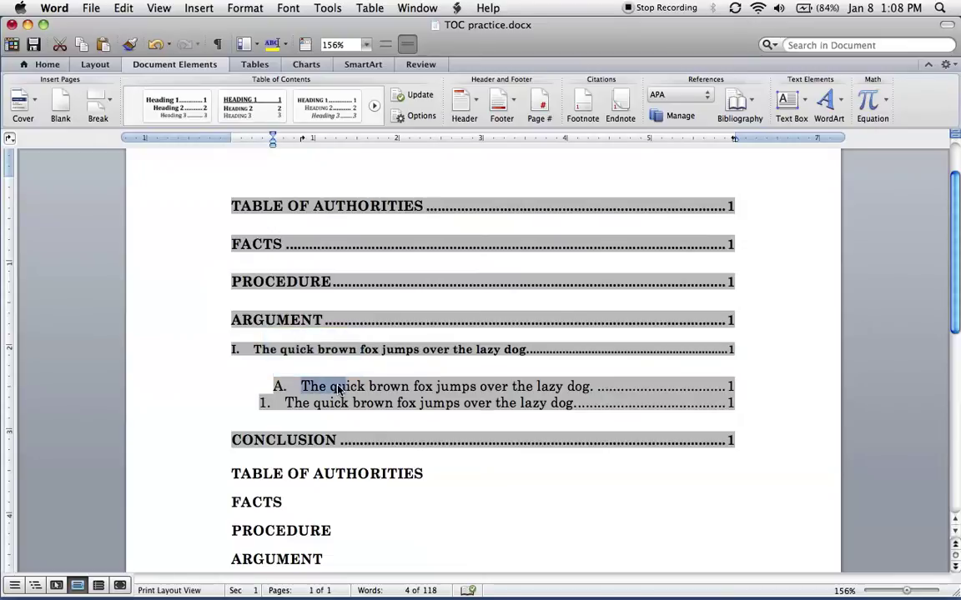
# Step: Give the TOC 2 style a 0.5" hanging indent and save the style changes
pyautogui.click(417, 116)
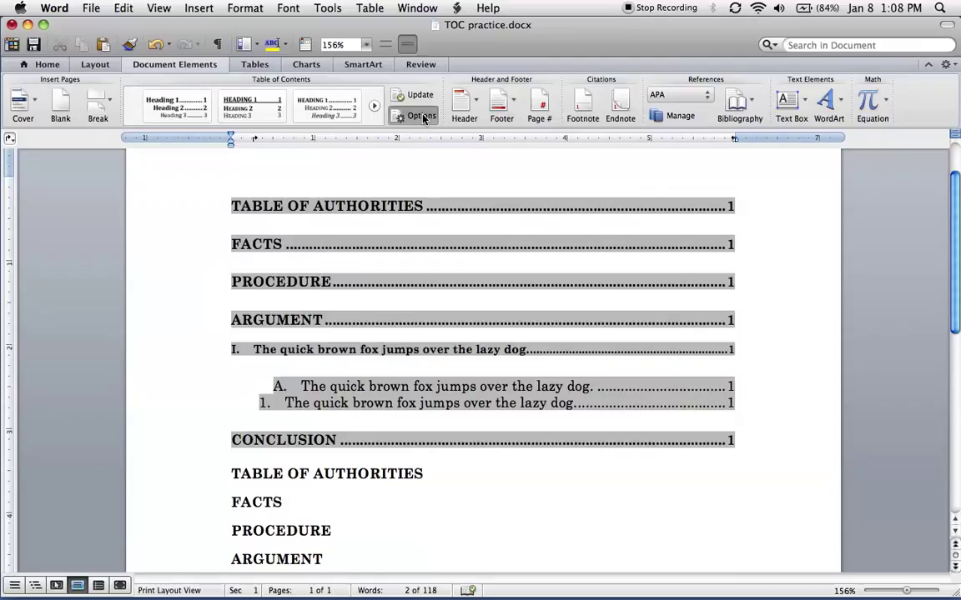
pyautogui.moveTo(405, 154); pyautogui.dragTo(76, 176)
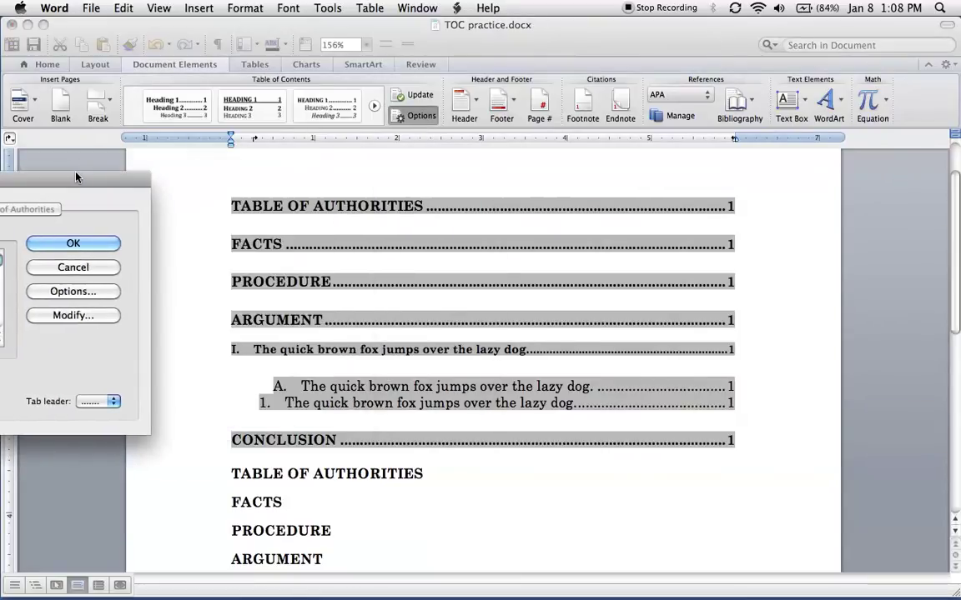
pyautogui.click(72, 314)
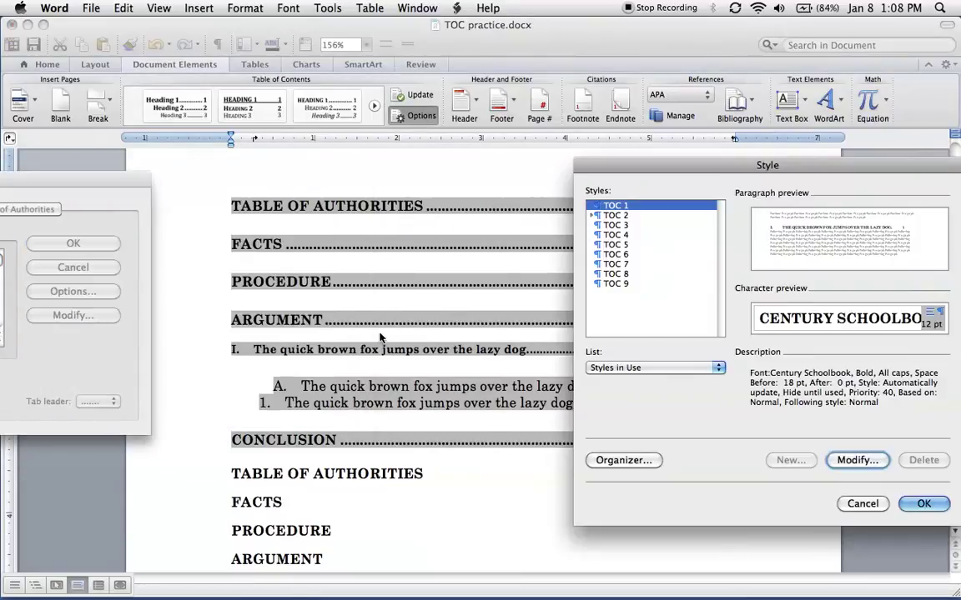
pyautogui.click(625, 215)
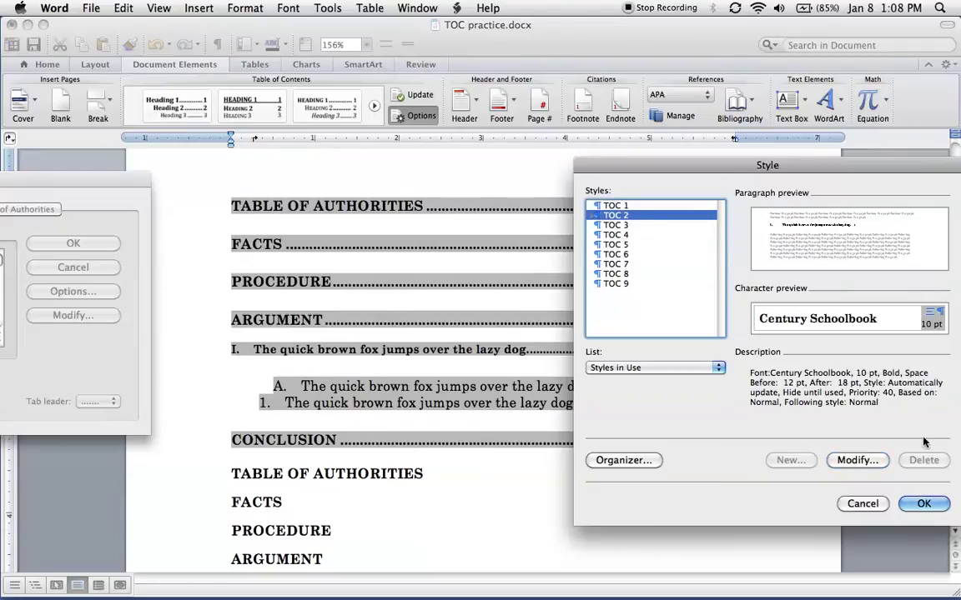
pyautogui.click(852, 460)
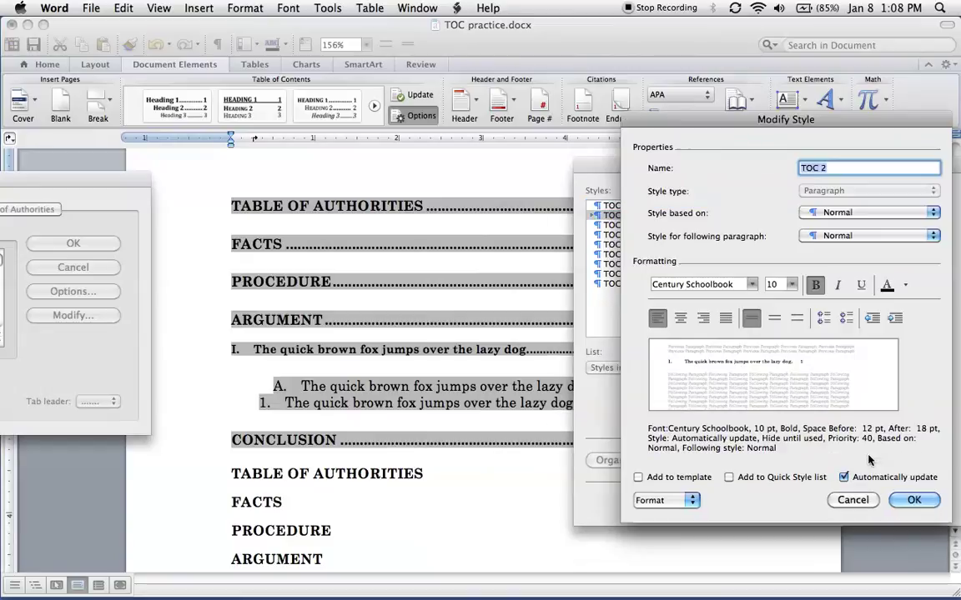
pyautogui.click(671, 499)
pyautogui.click(671, 387)
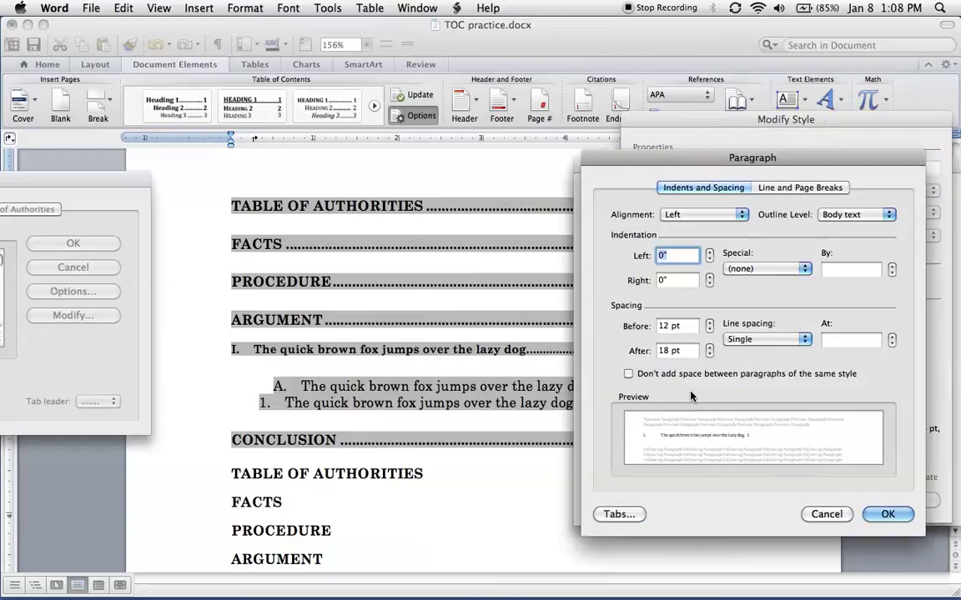
pyautogui.click(763, 268)
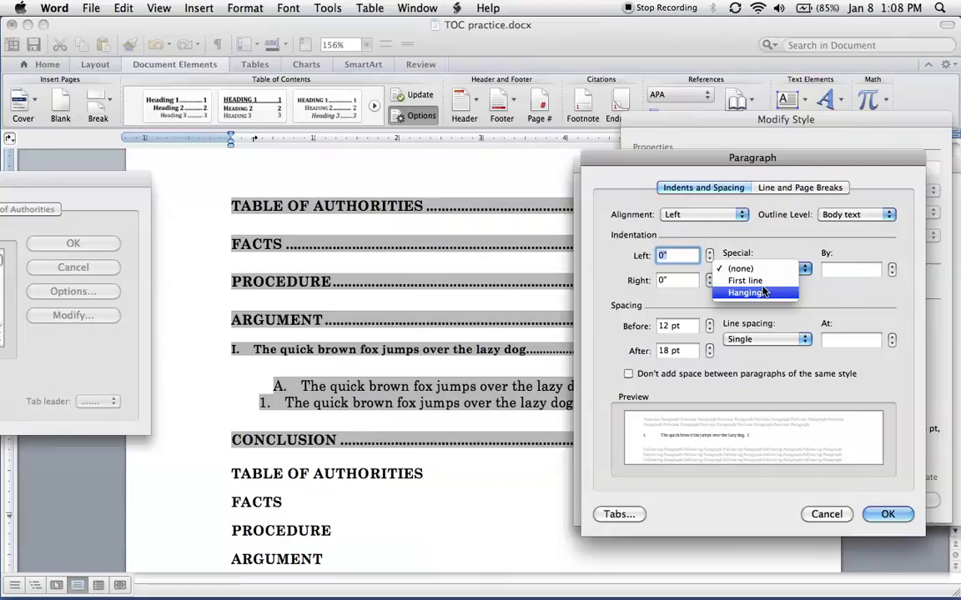
pyautogui.click(762, 293)
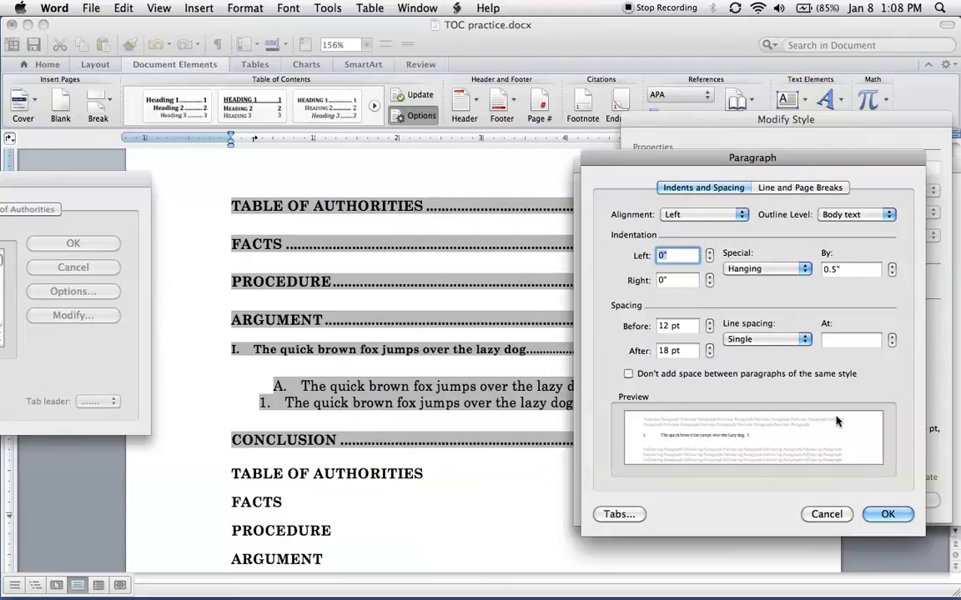
pyautogui.click(888, 514)
pyautogui.click(911, 498)
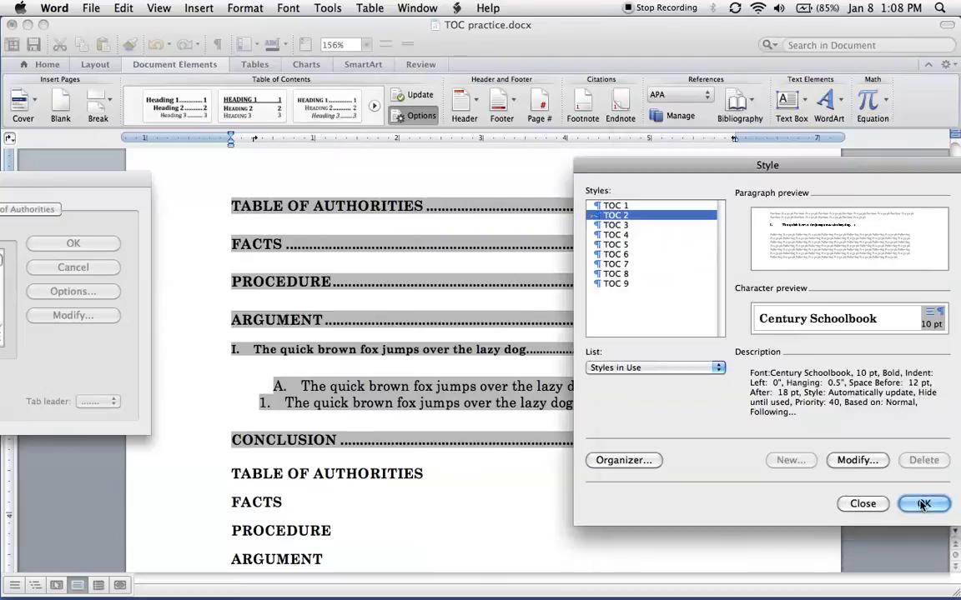
pyautogui.click(924, 505)
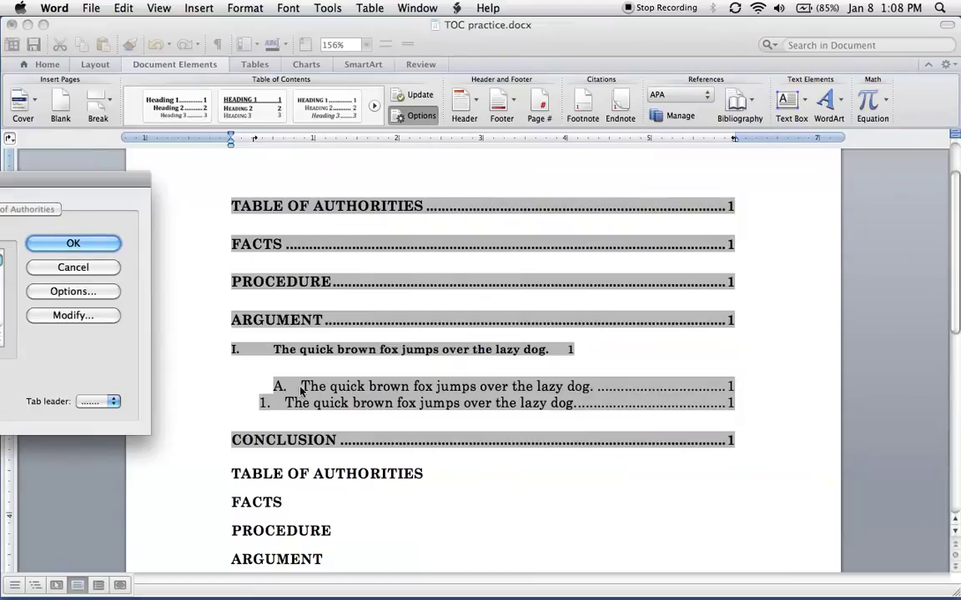
# Step: Set the TOC 2 style's font size to 12 pt and remove its bold formatting
pyautogui.click(98, 314)
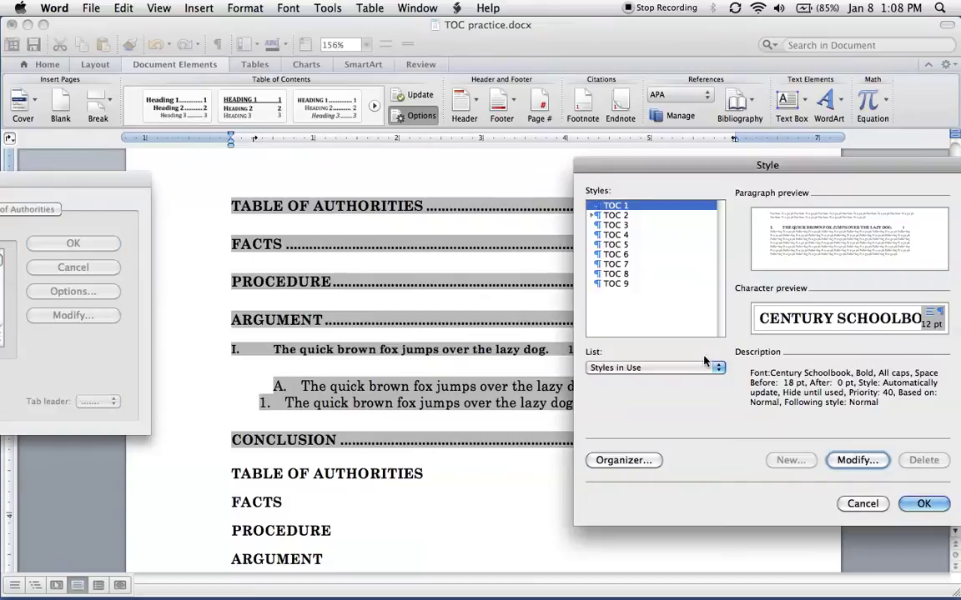
pyautogui.click(617, 215)
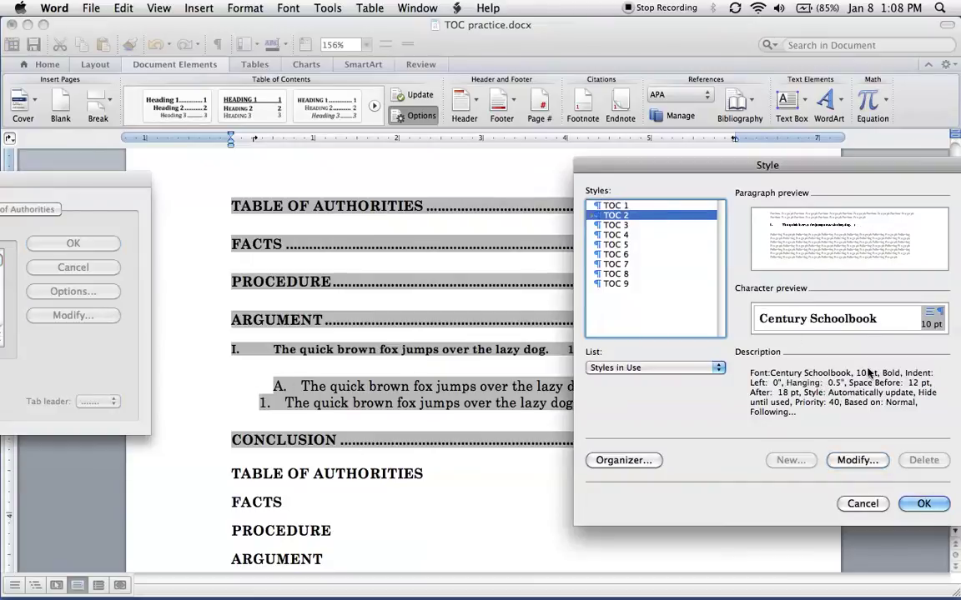
pyautogui.click(842, 460)
pyautogui.click(791, 285)
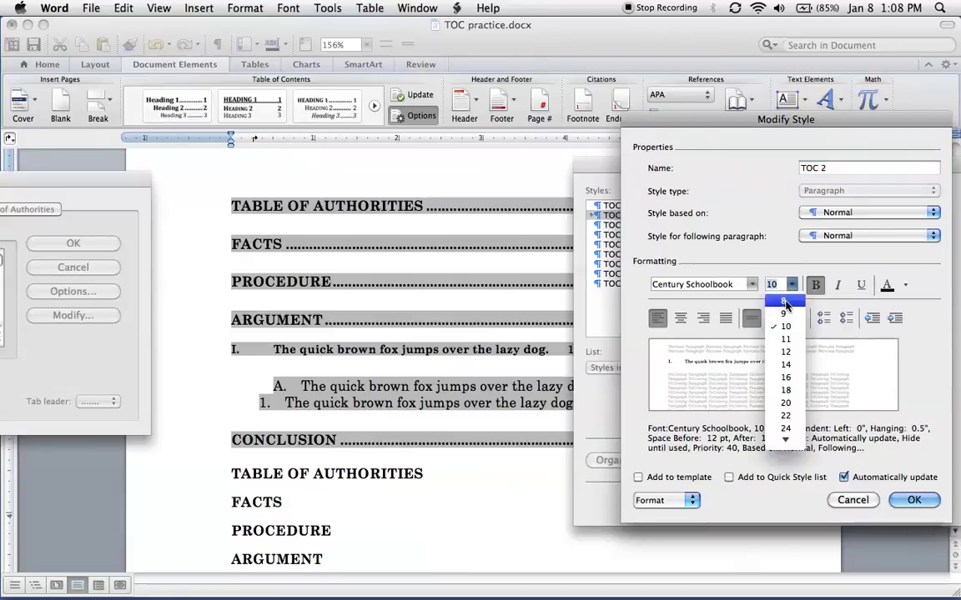
pyautogui.click(786, 354)
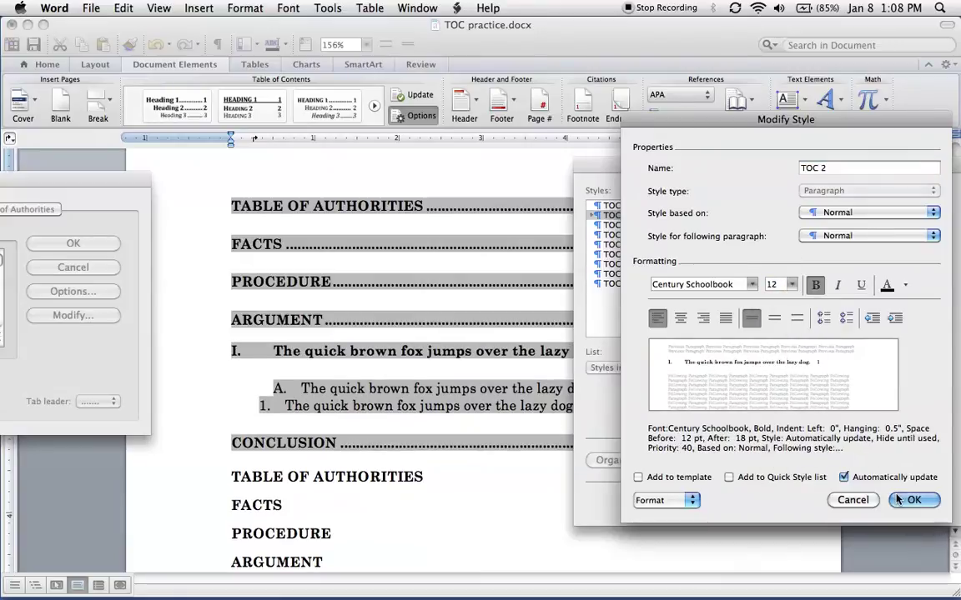
pyautogui.click(815, 285)
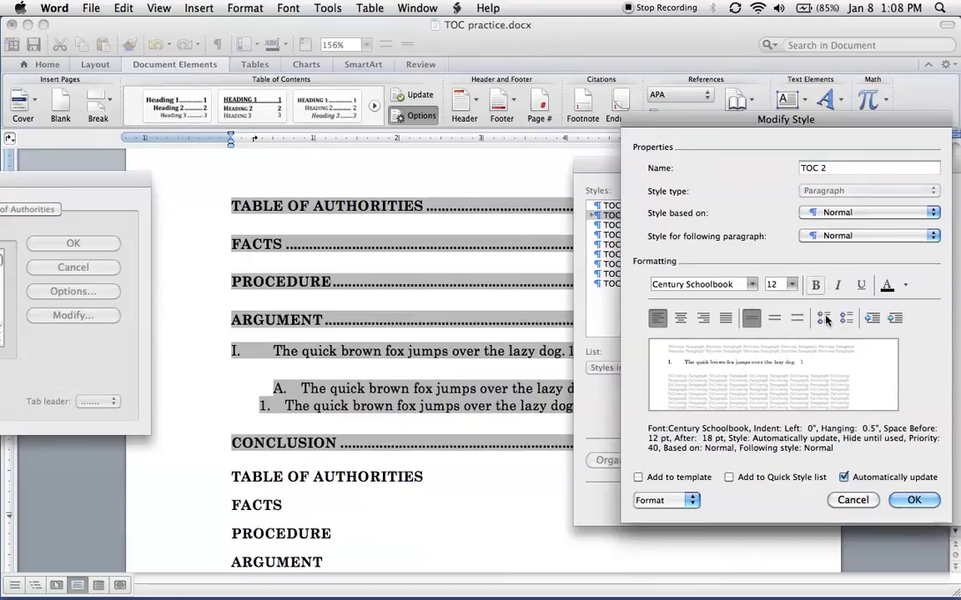
pyautogui.click(914, 499)
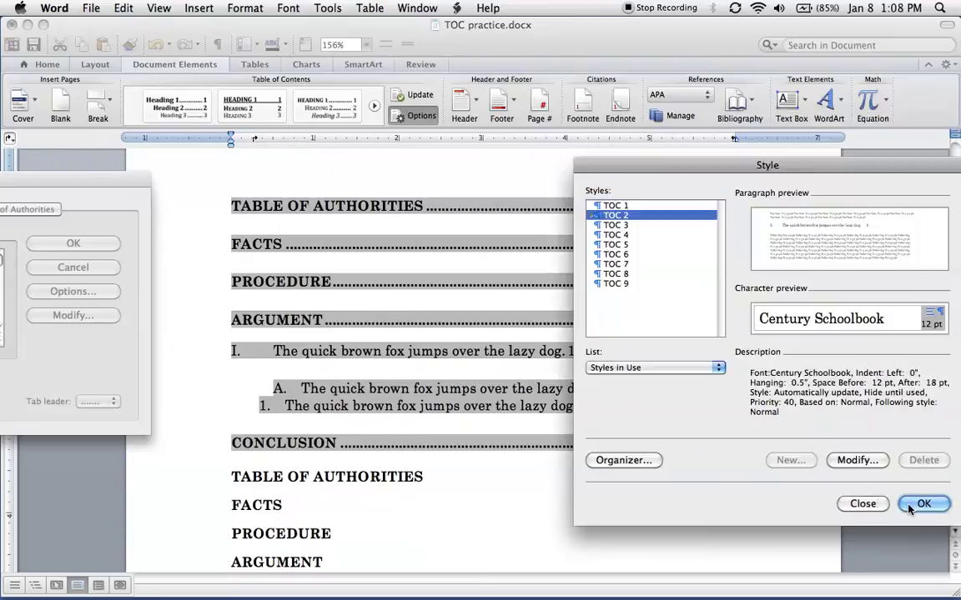
# Step: Try a 0.5" hanging indent and 18 pt spacing after on the TOC 3 style, then discard the style edits
pyautogui.click(632, 228)
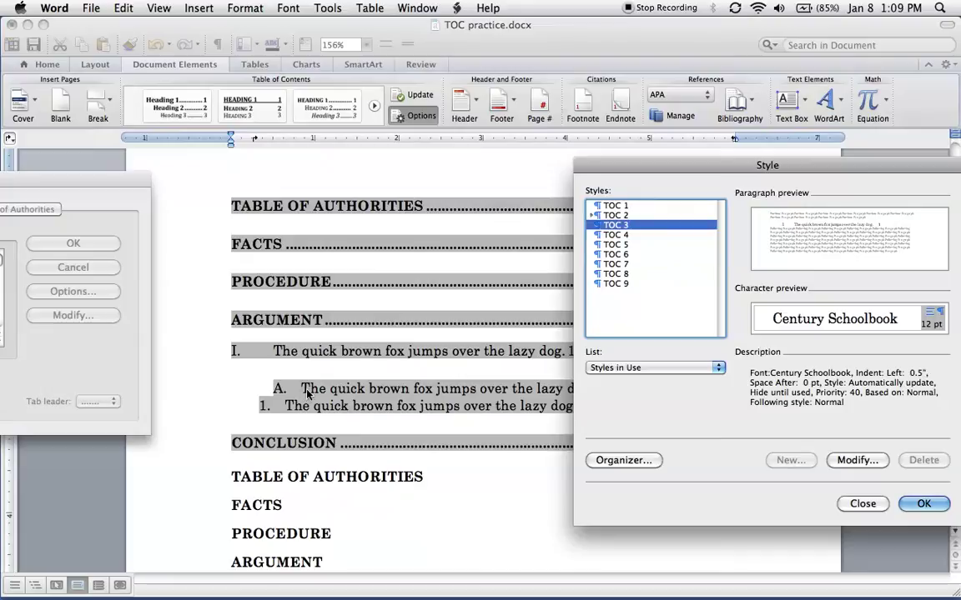
pyautogui.click(838, 459)
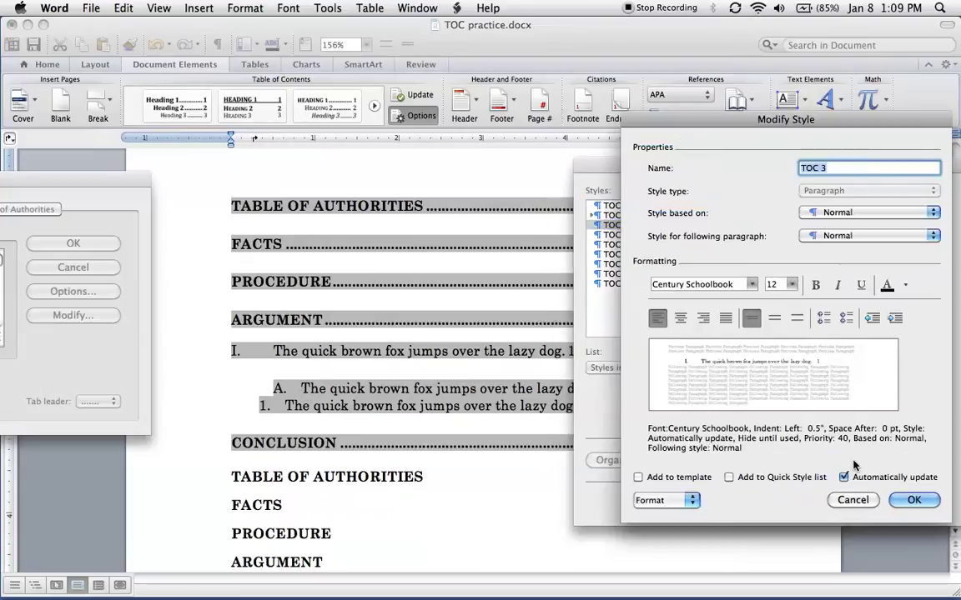
pyautogui.click(667, 501)
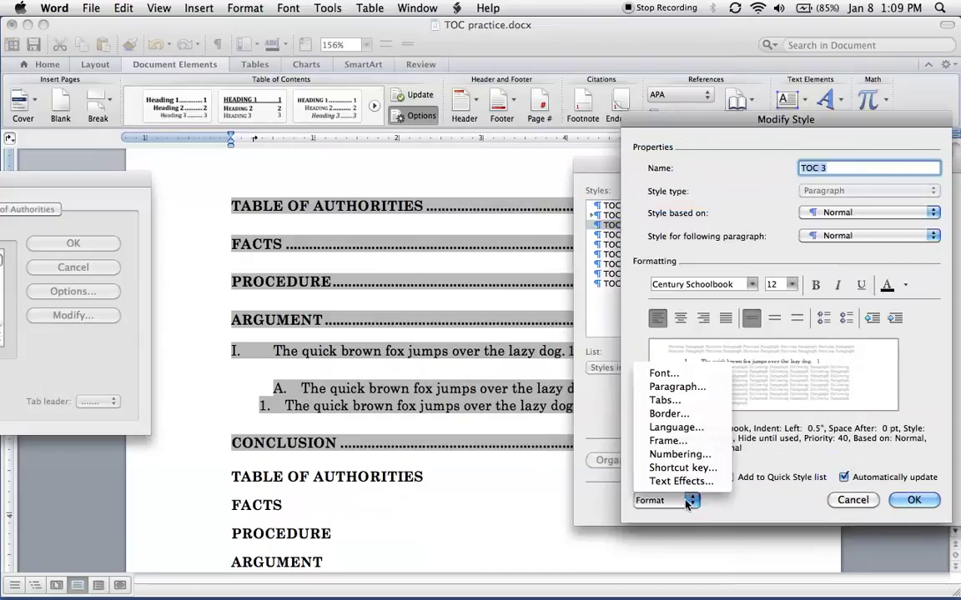
pyautogui.click(687, 384)
pyautogui.click(765, 268)
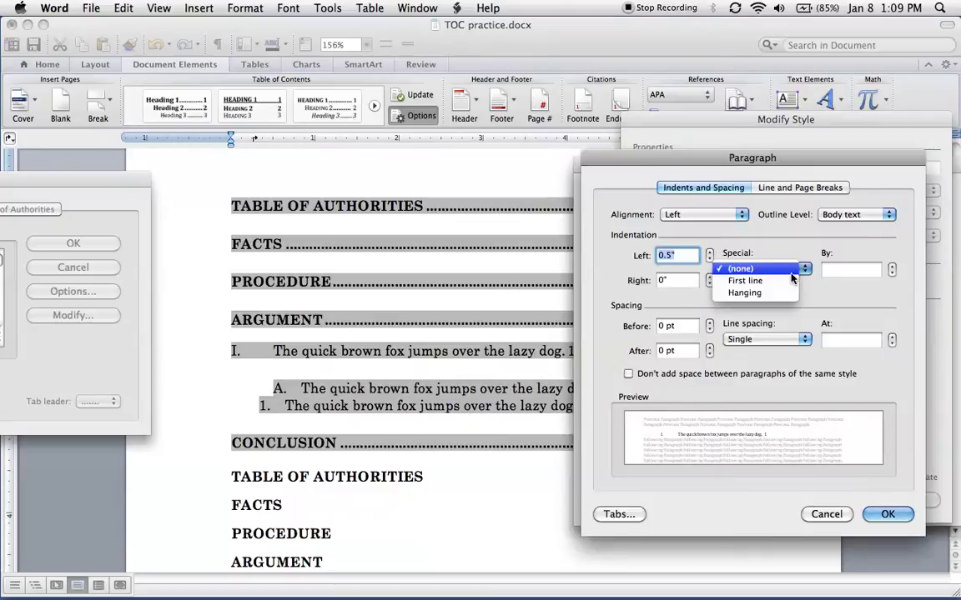
pyautogui.click(745, 292)
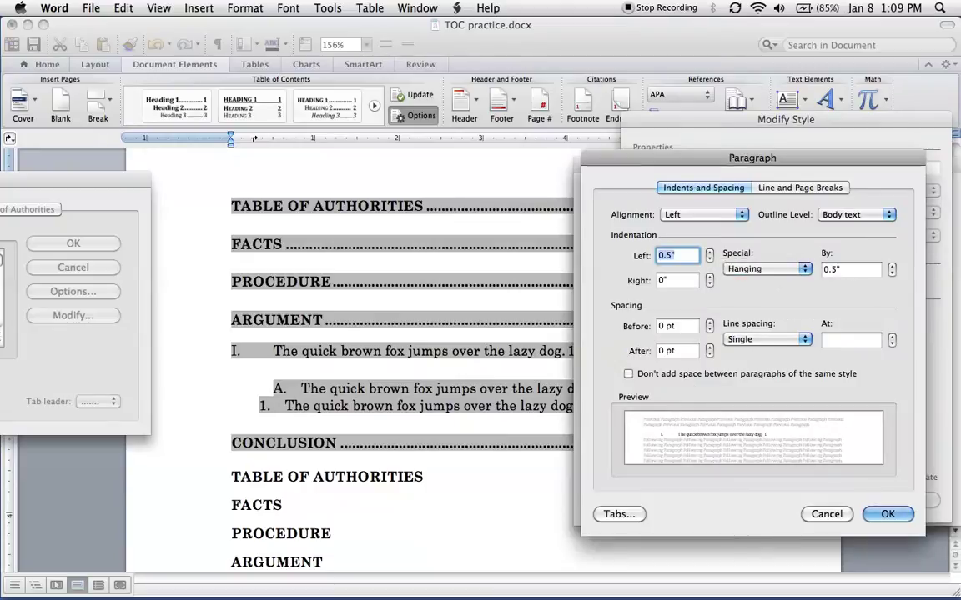
pyautogui.click(709, 347)
pyautogui.click(709, 347)
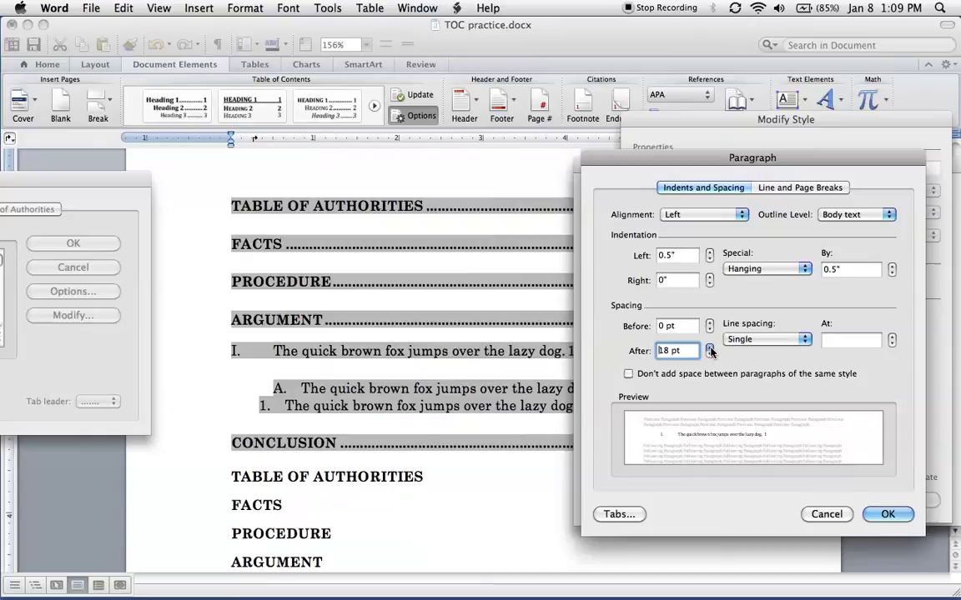
pyautogui.click(708, 347)
pyautogui.click(888, 515)
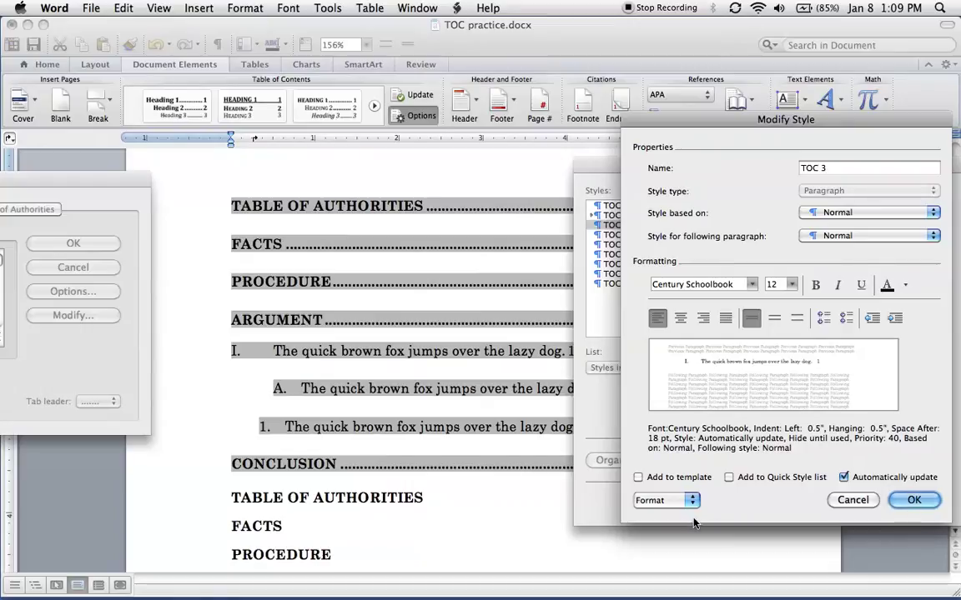
pyautogui.click(667, 500)
pyautogui.click(676, 387)
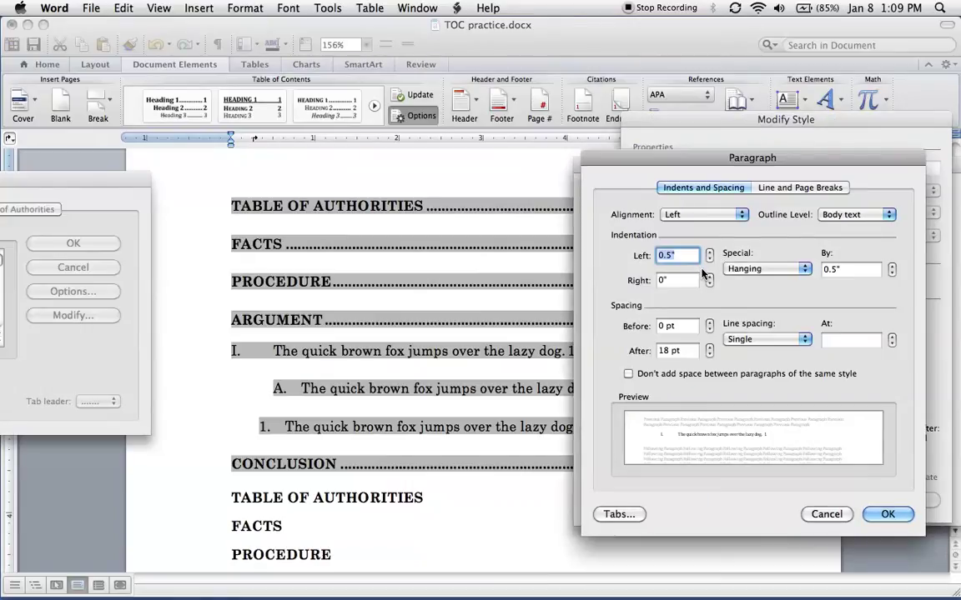
pyautogui.click(828, 513)
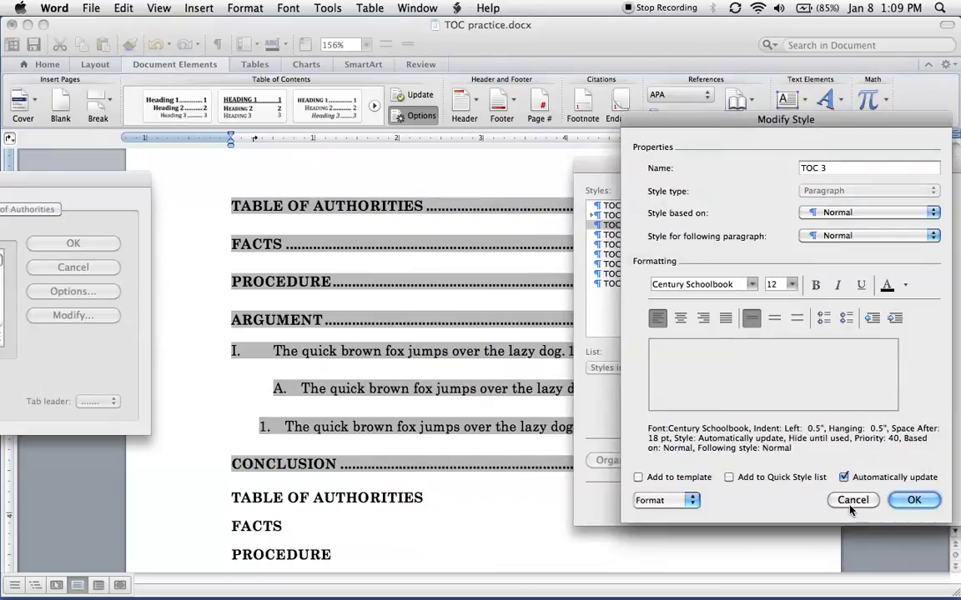
pyautogui.click(850, 501)
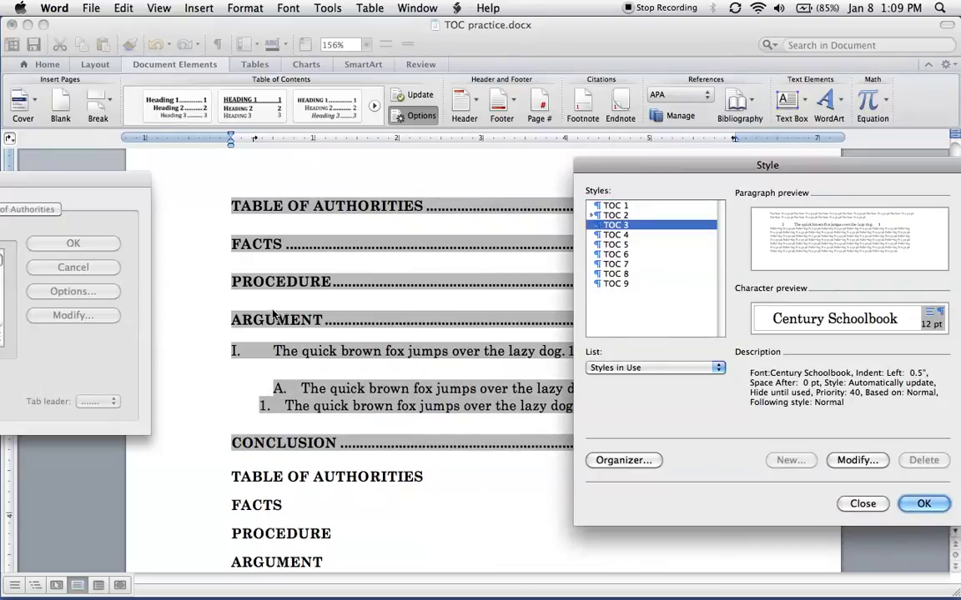
# Step: Set the TOC 4 style's left paragraph indent to 1"
pyautogui.click(616, 235)
pyautogui.click(858, 460)
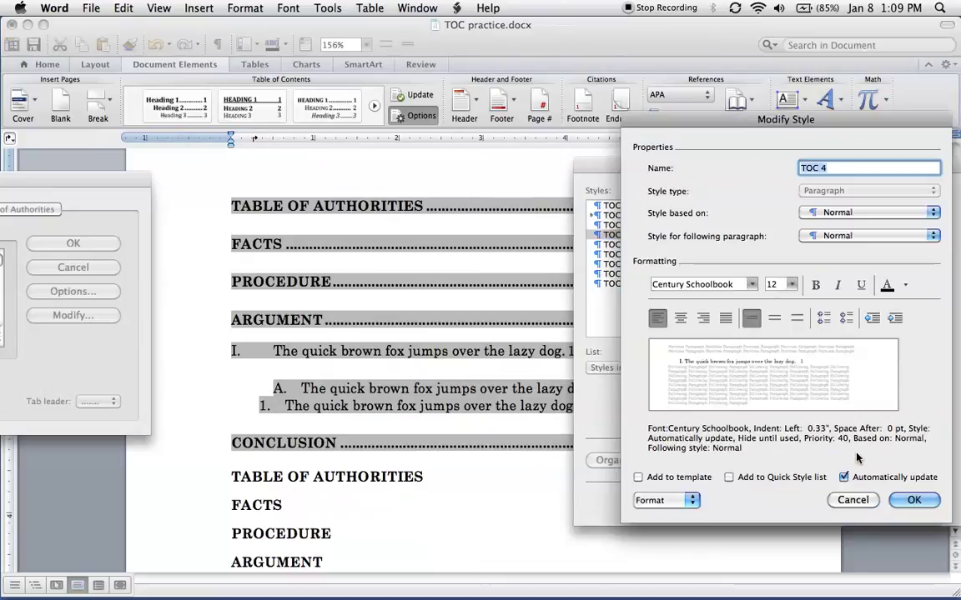
pyautogui.click(682, 498)
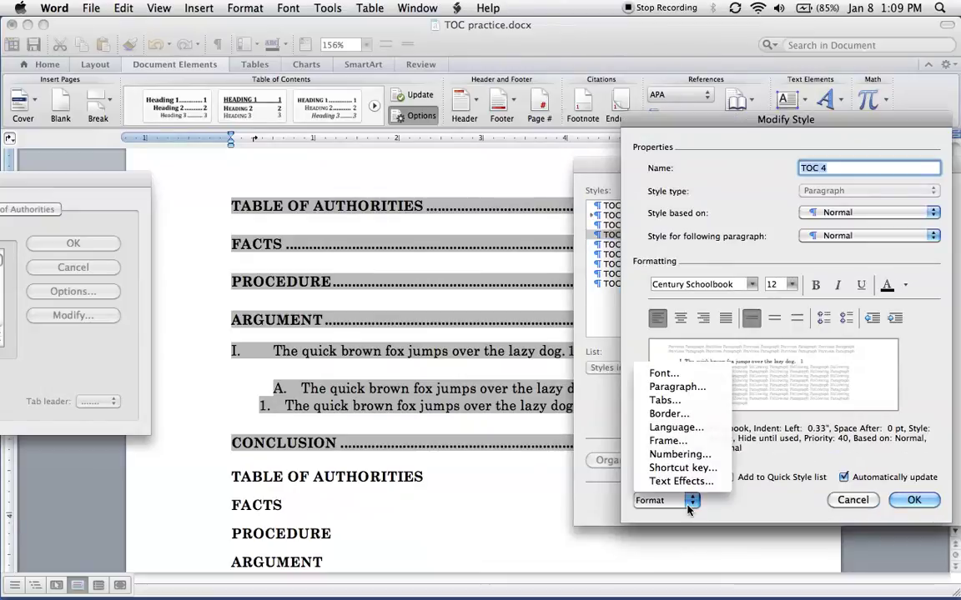
pyautogui.click(600, 349)
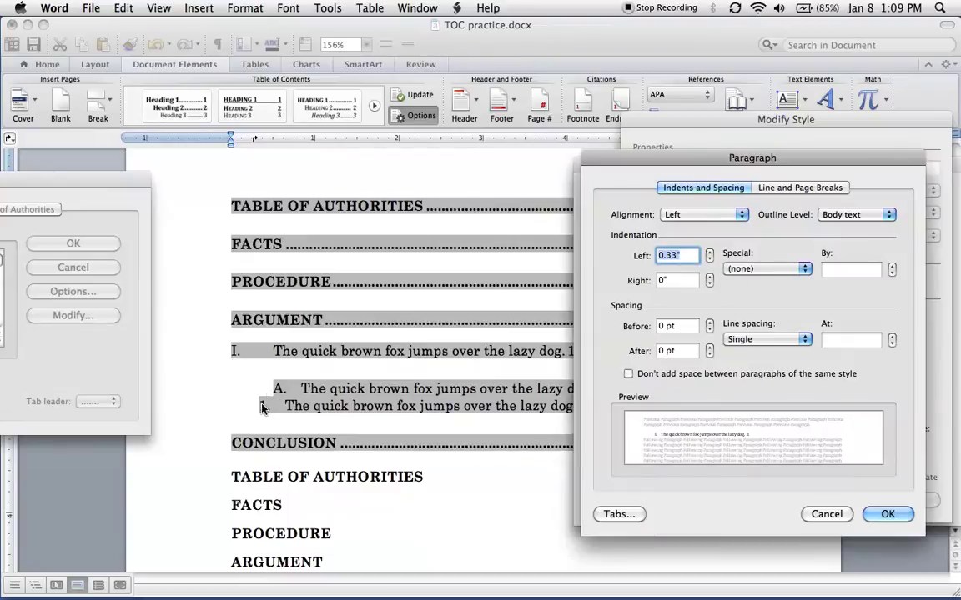
pyautogui.click(709, 252)
pyautogui.click(710, 252)
pyautogui.click(709, 252)
pyautogui.click(710, 252)
pyautogui.click(710, 252)
pyautogui.click(710, 252)
pyautogui.click(709, 253)
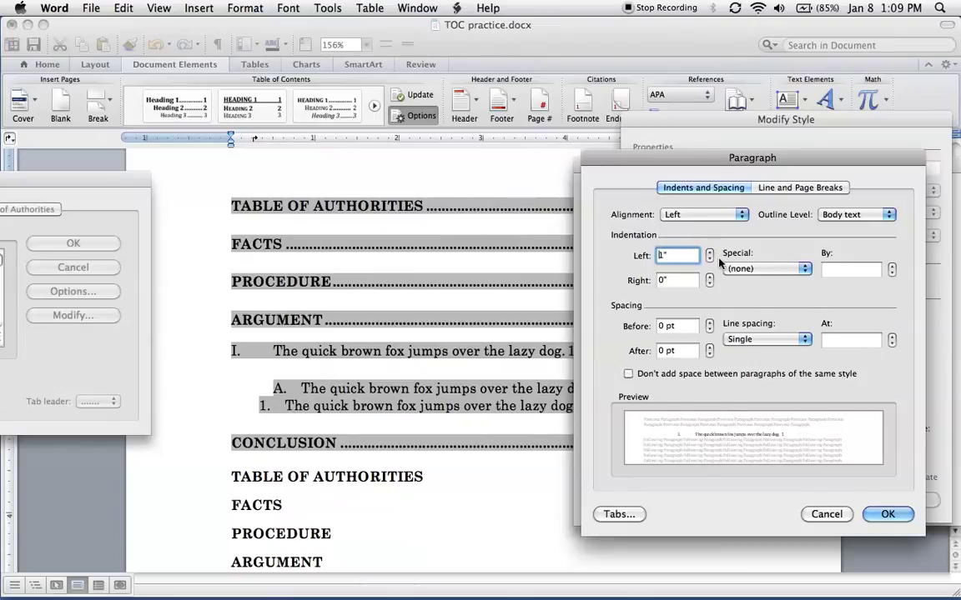
# Step: Give the TOC 4 style a 0.5" hanging indent and 18 pt spacing after, and save the style
pyautogui.click(761, 268)
pyautogui.click(773, 293)
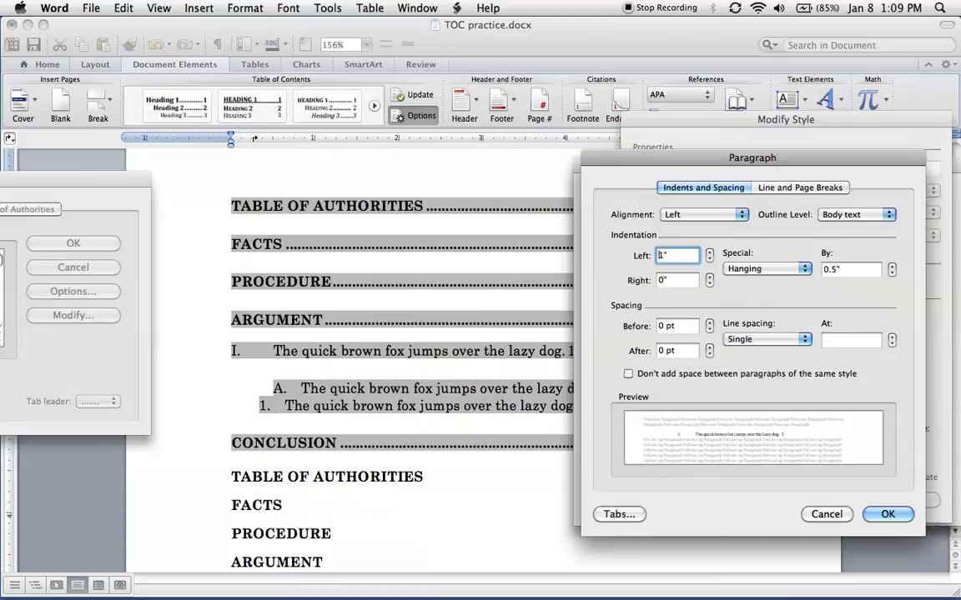
pyautogui.click(710, 348)
pyautogui.click(710, 348)
pyautogui.click(710, 349)
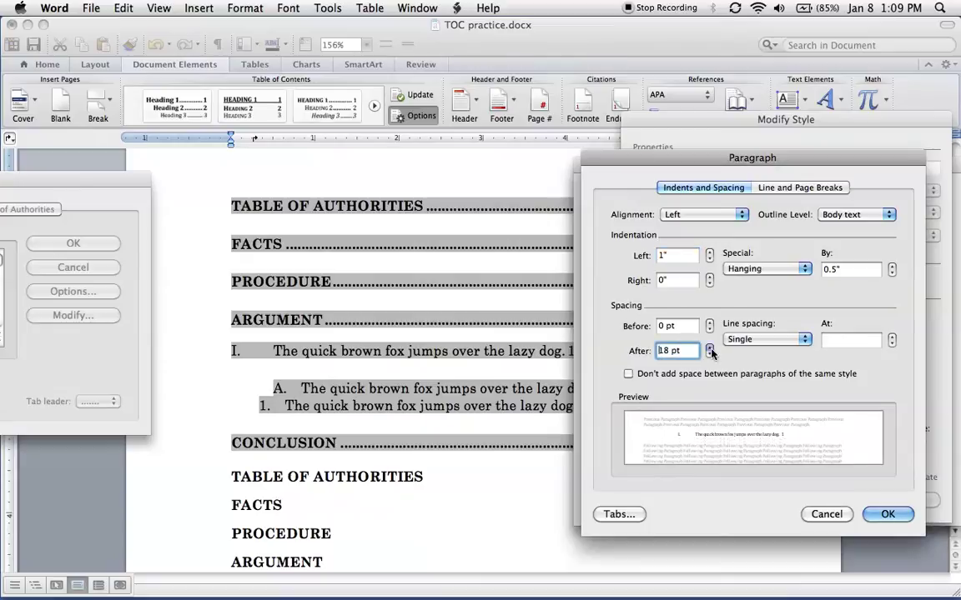
pyautogui.click(885, 512)
pyautogui.click(903, 499)
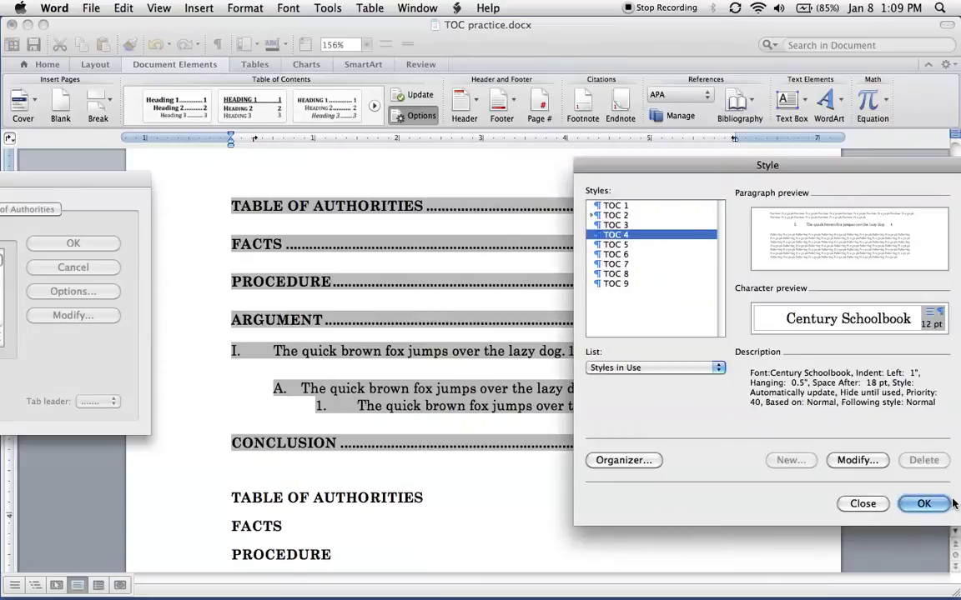
# Step: Apply the TOC 4 style edits and replace the existing table of contents
pyautogui.click(904, 503)
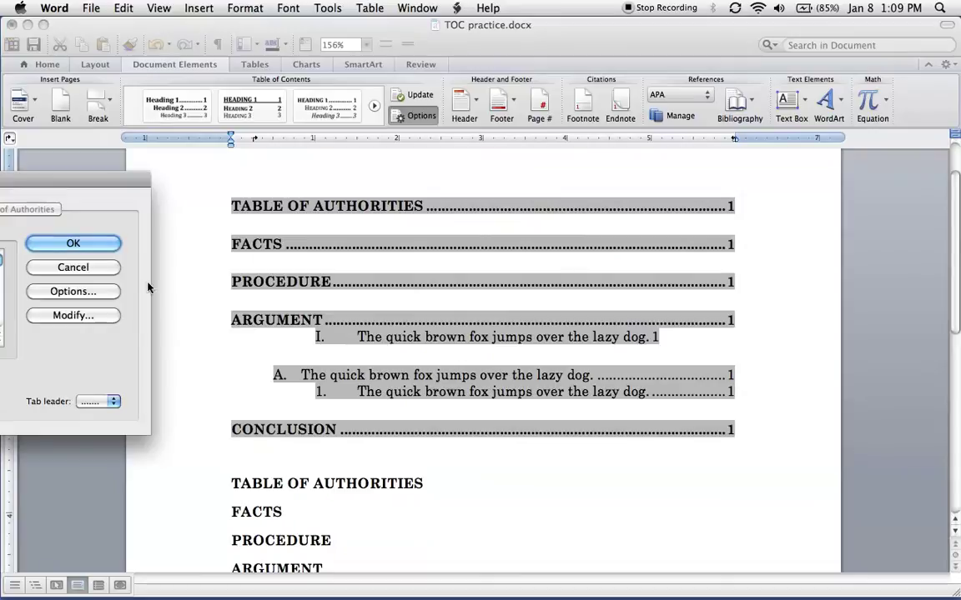
pyautogui.click(110, 246)
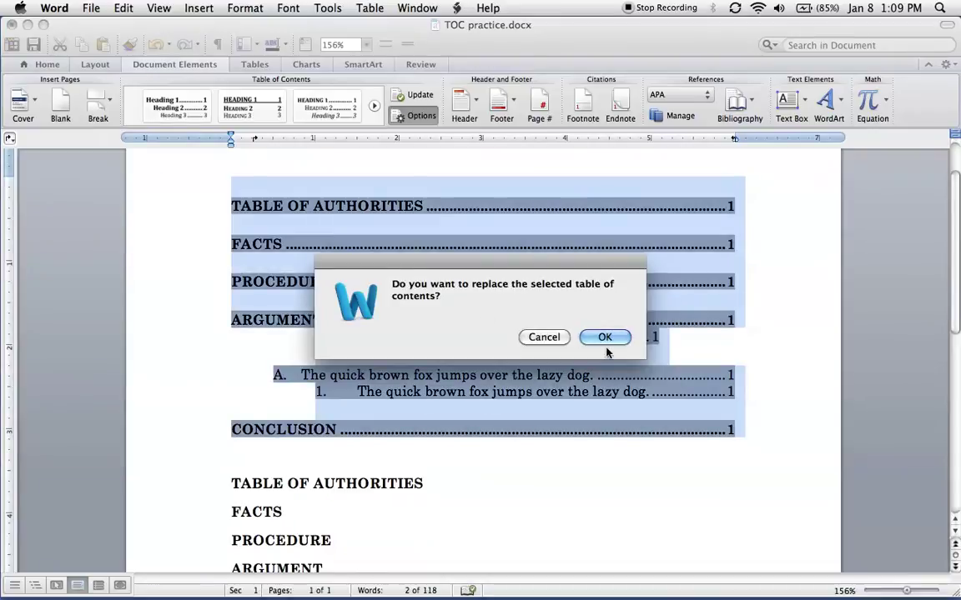
pyautogui.click(605, 342)
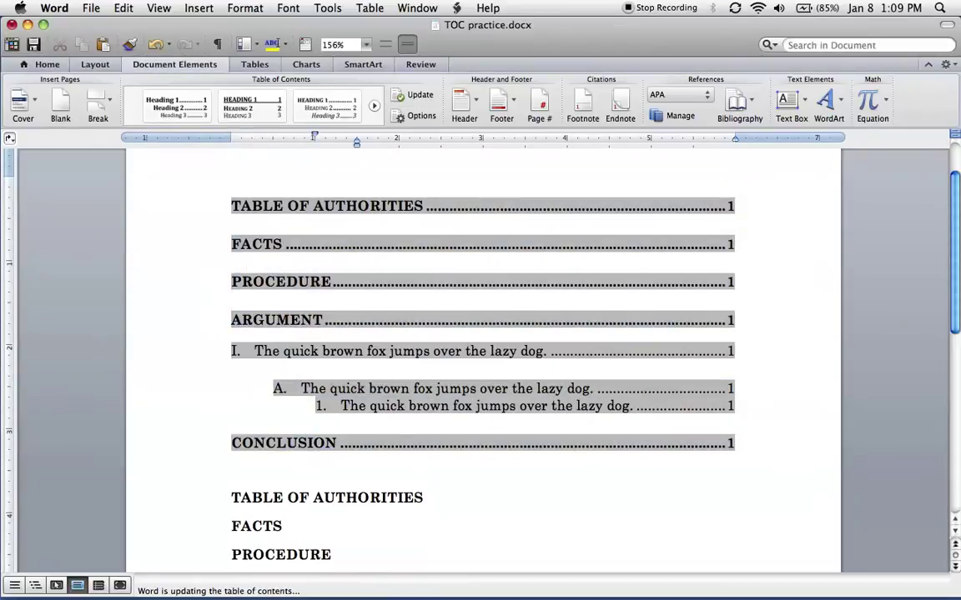
# Step: Open the TOC 3 style for modification from the table of contents options
pyautogui.click(426, 389)
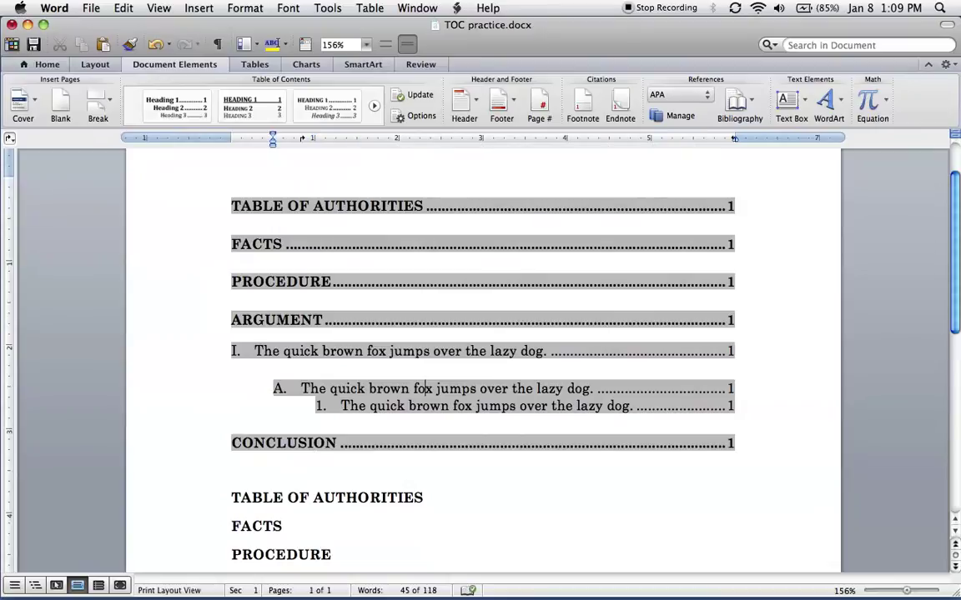
pyautogui.rightClick(385, 399)
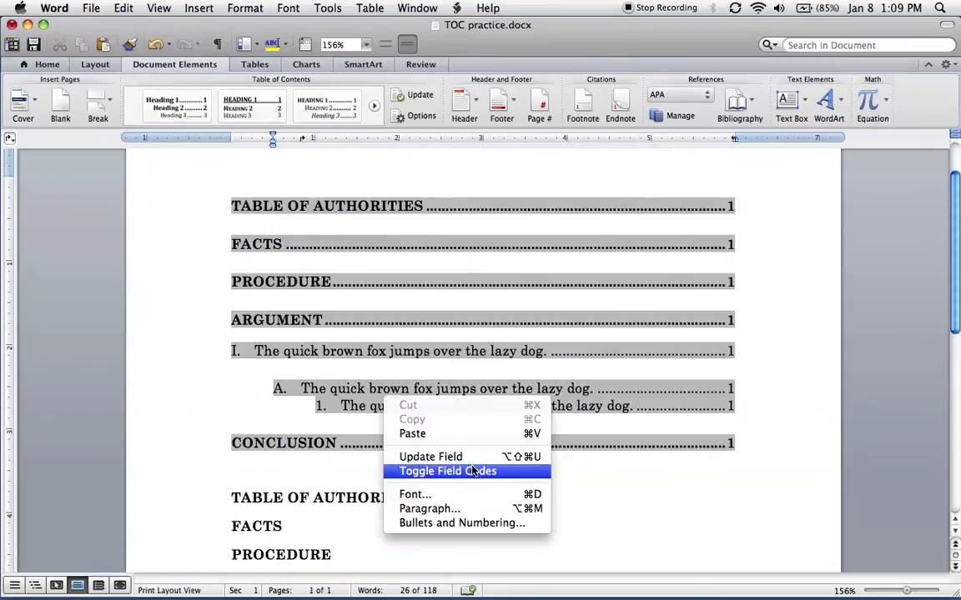
pyautogui.click(419, 116)
pyautogui.click(420, 117)
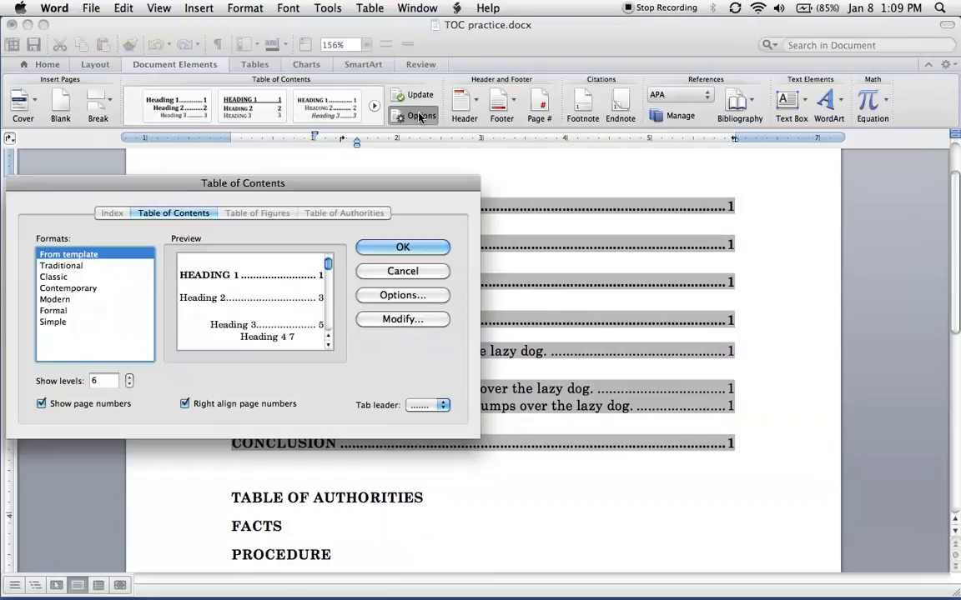
pyautogui.moveTo(382, 183); pyautogui.dragTo(77, 198)
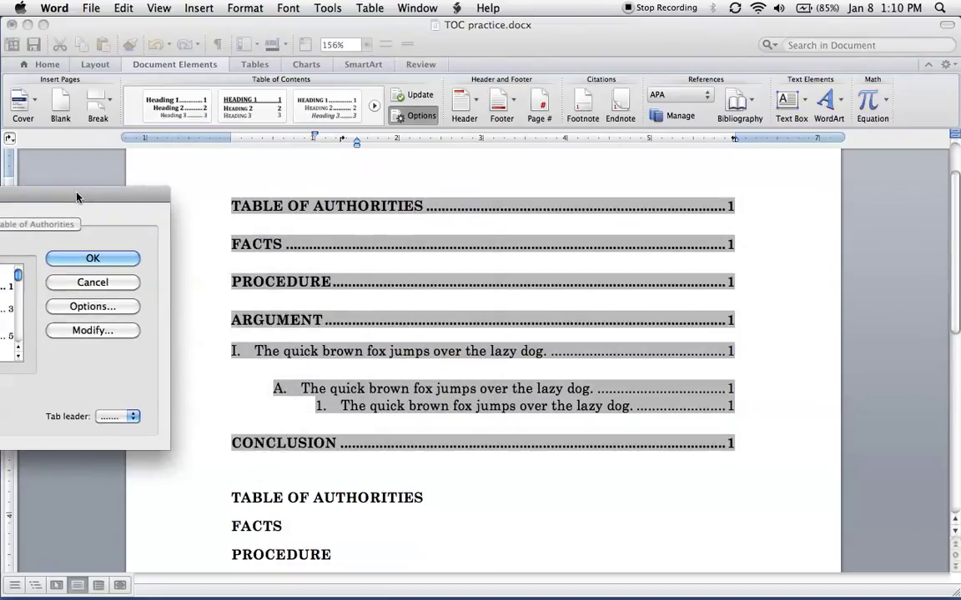
pyautogui.click(92, 330)
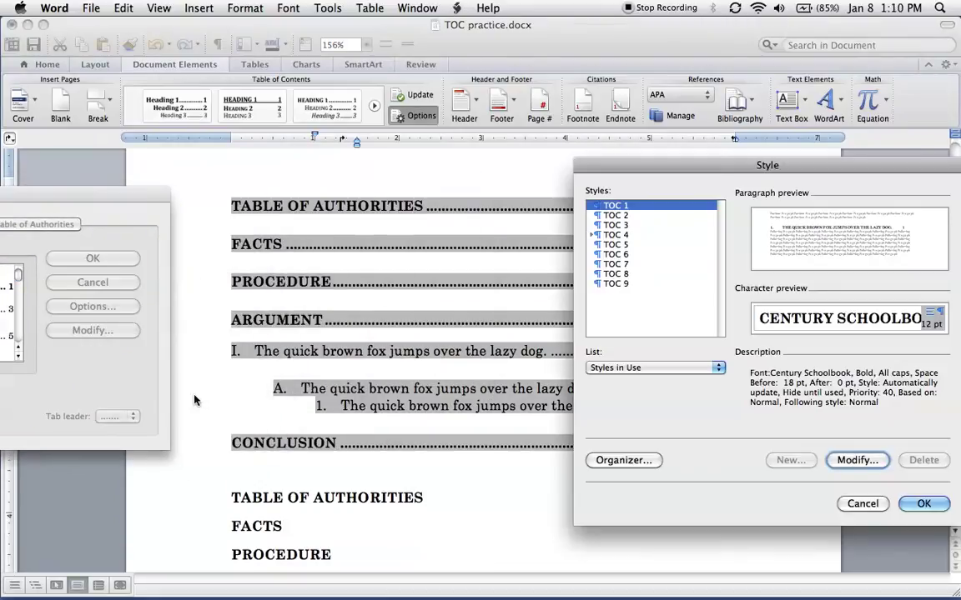
pyautogui.click(618, 244)
pyautogui.click(617, 225)
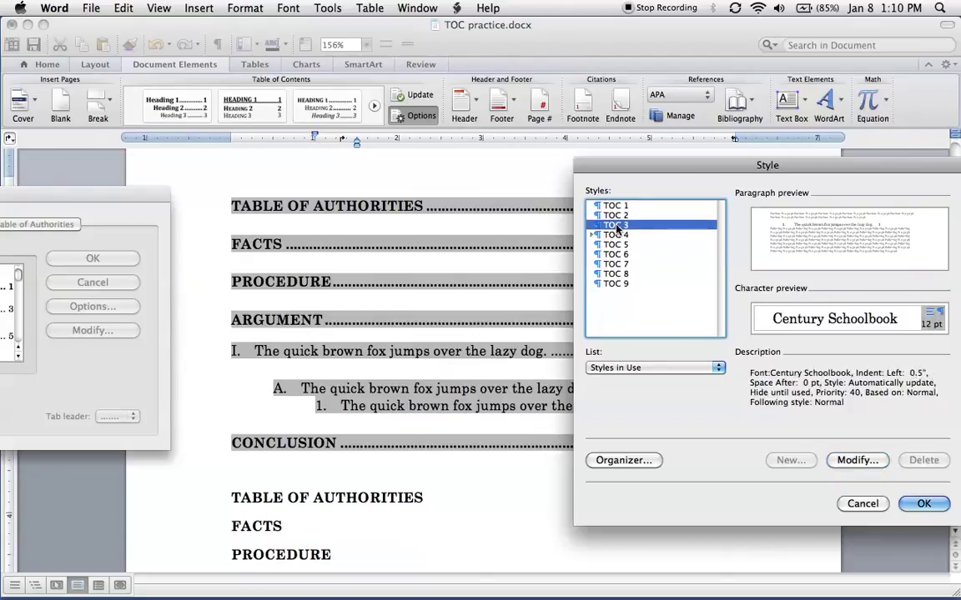
pyautogui.click(853, 460)
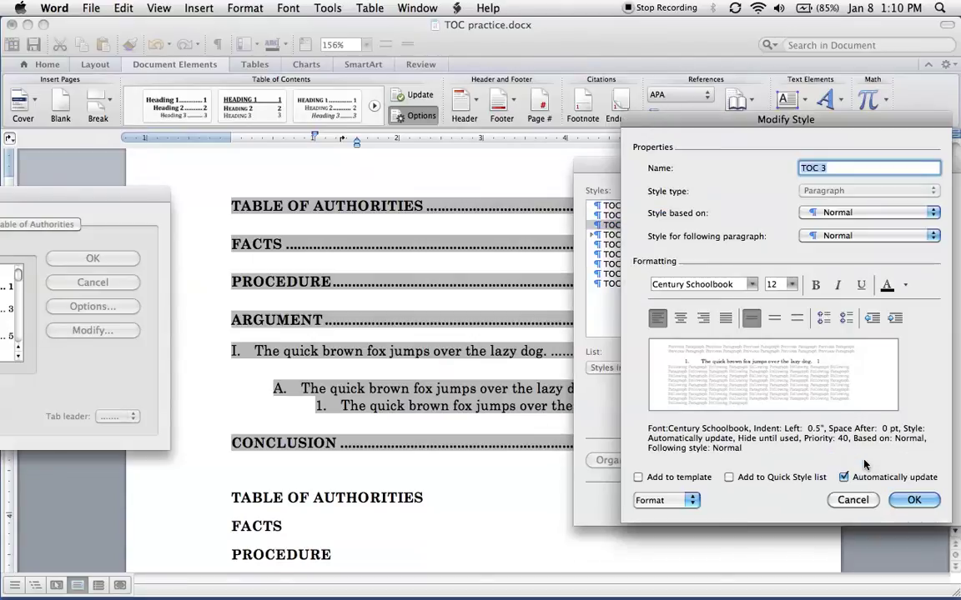
# Step: Set the TOC 3 style's paragraph spacing after to 18 pt
pyautogui.click(663, 500)
pyautogui.click(675, 387)
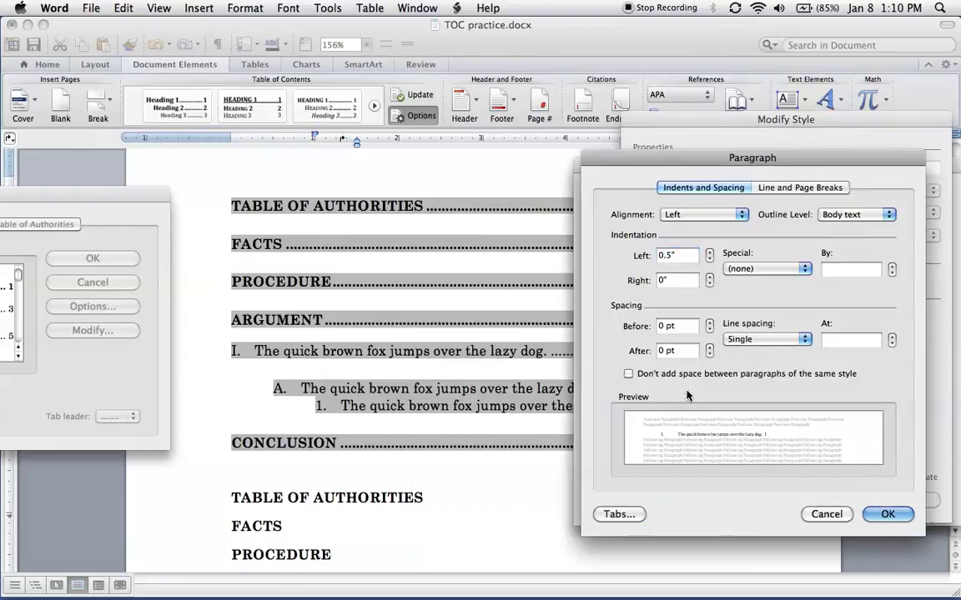
pyautogui.click(709, 355)
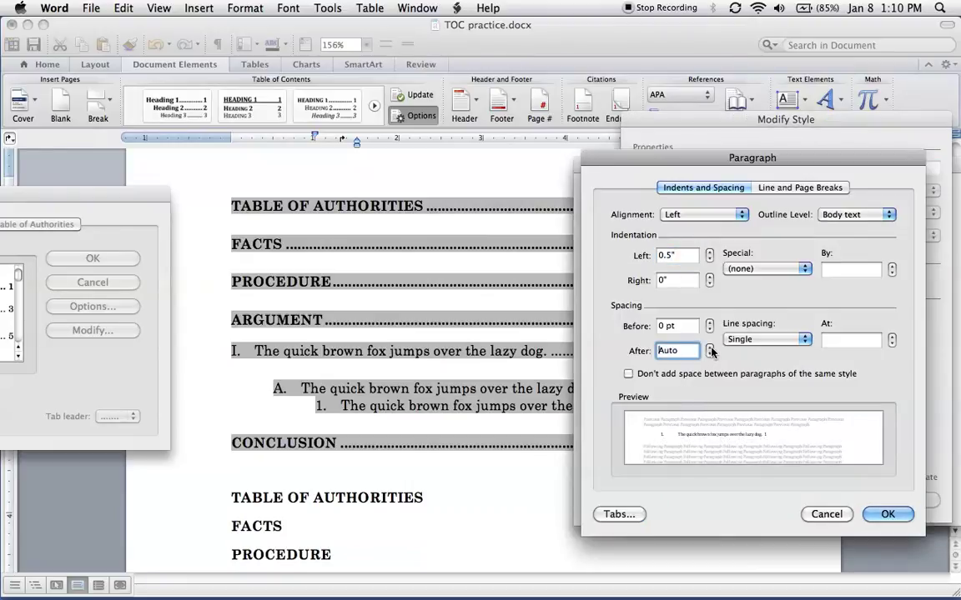
pyautogui.click(708, 347)
pyautogui.click(708, 347)
pyautogui.click(709, 347)
pyautogui.click(708, 347)
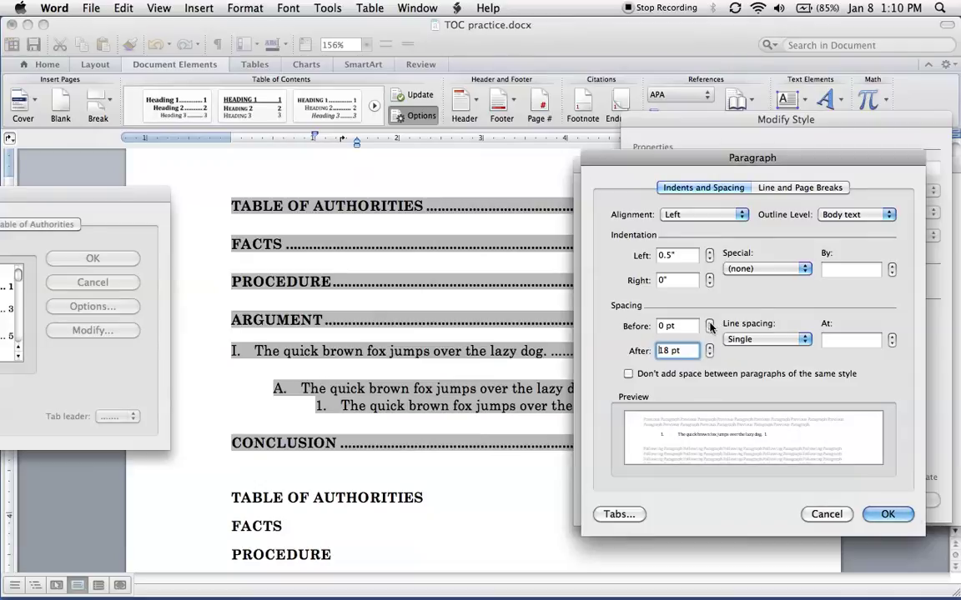
pyautogui.click(891, 515)
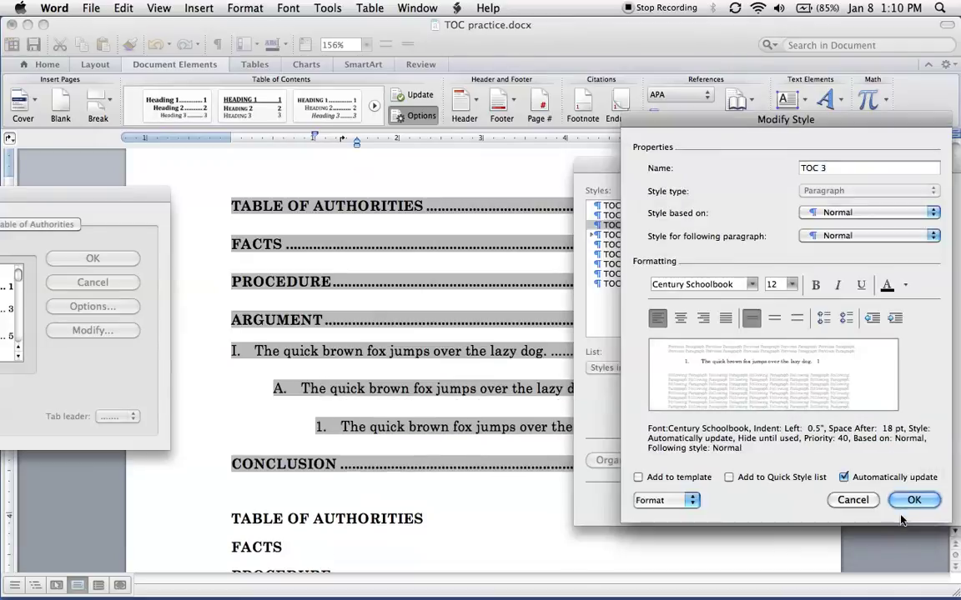
# Step: Save the TOC 3 style edits and replace the existing table of contents
pyautogui.click(914, 500)
pyautogui.click(922, 562)
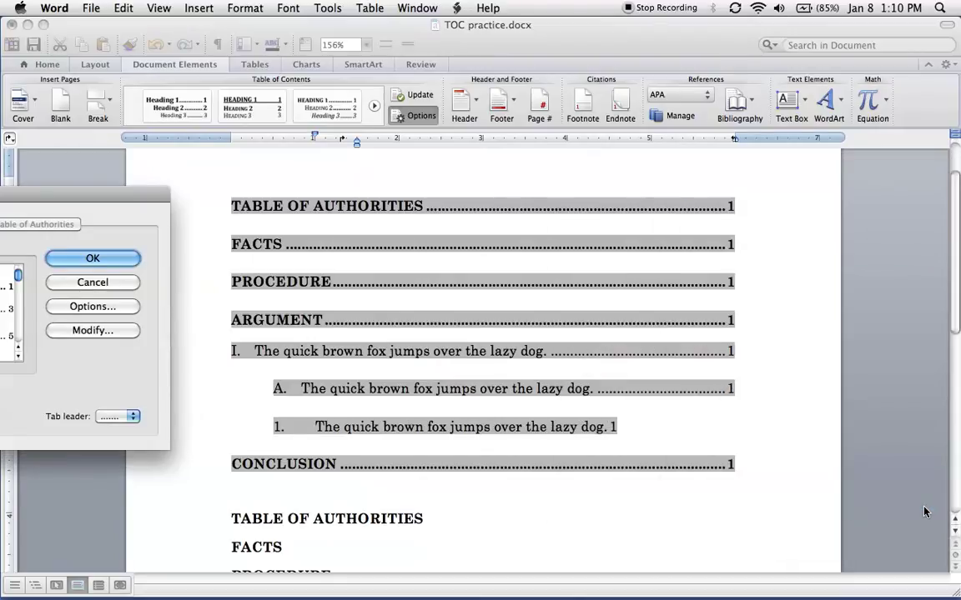
pyautogui.click(116, 260)
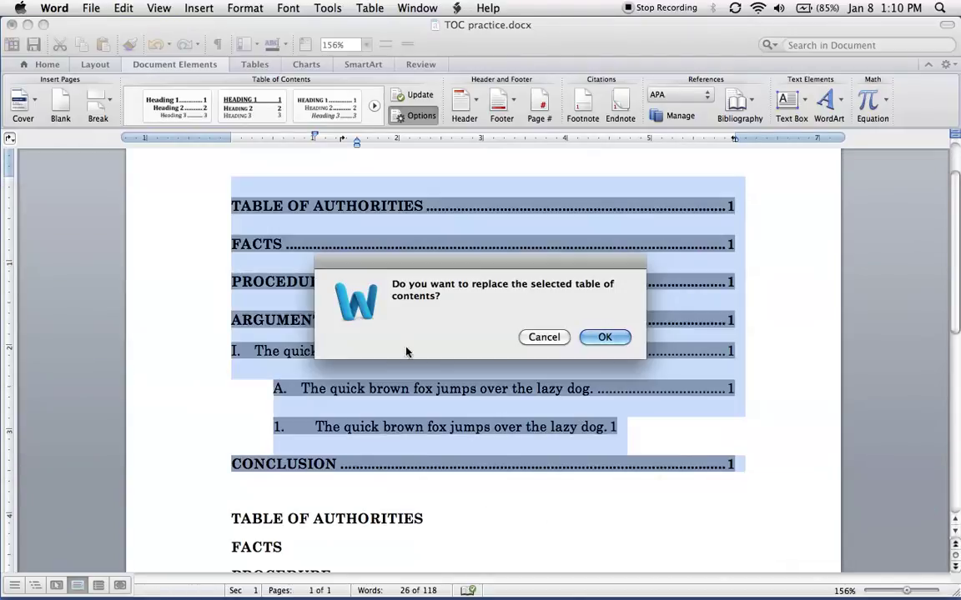
pyautogui.click(604, 337)
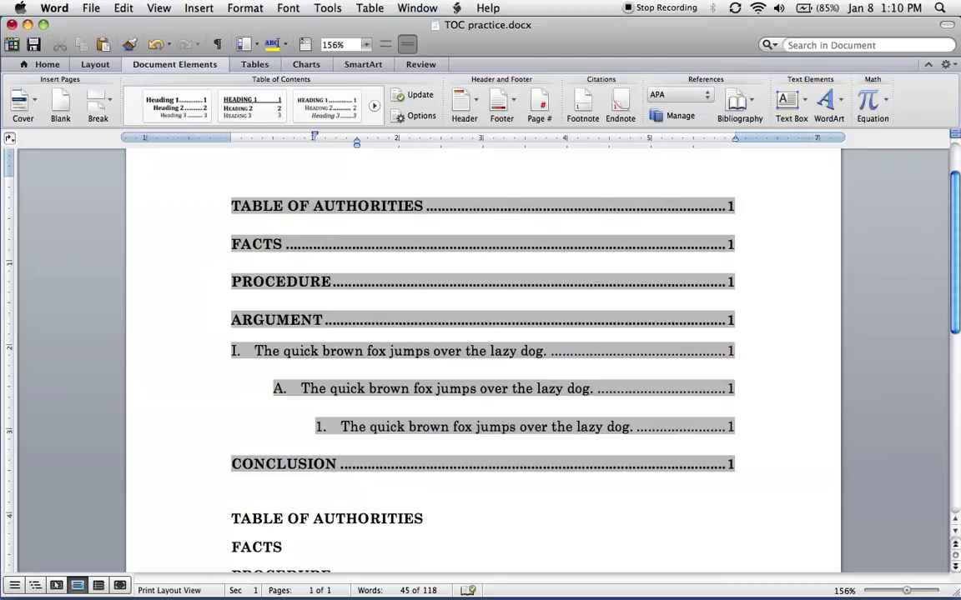
# Step: Append the \W switch to the table of contents field code after "1-6", and switch back to the field's result
pyautogui.rightClick(311, 318)
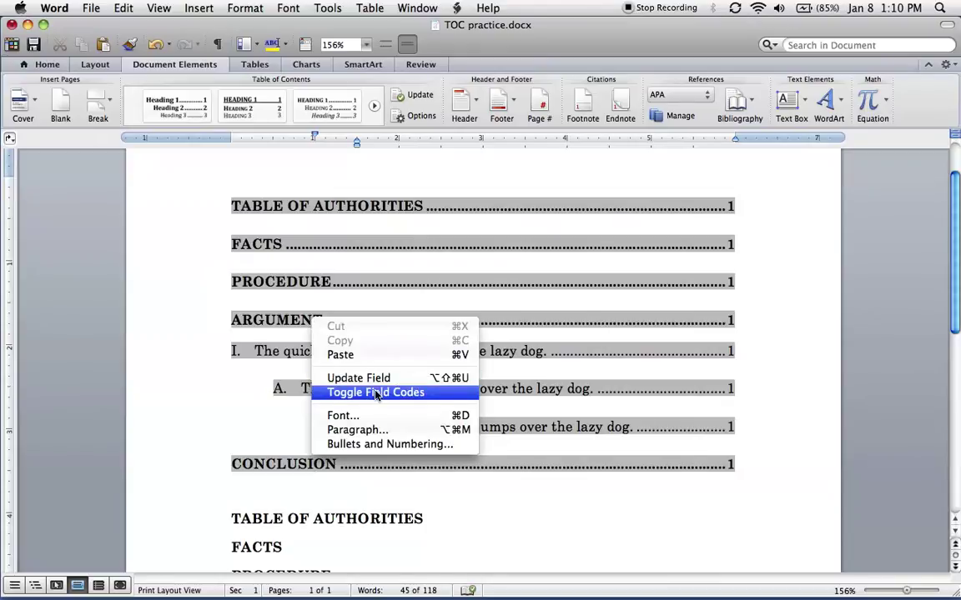
pyautogui.click(321, 320)
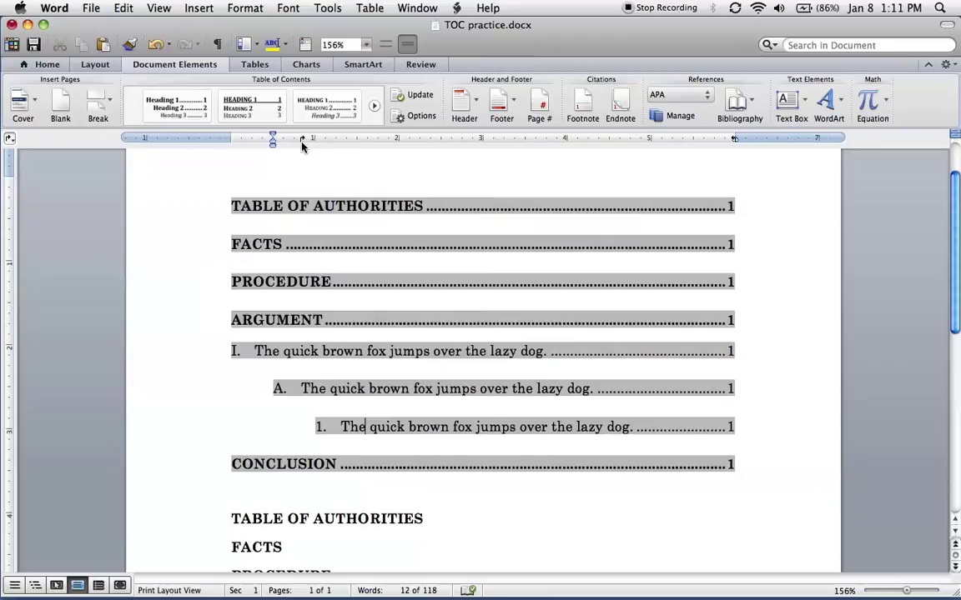
pyautogui.click(365, 427)
pyautogui.rightClick(369, 322)
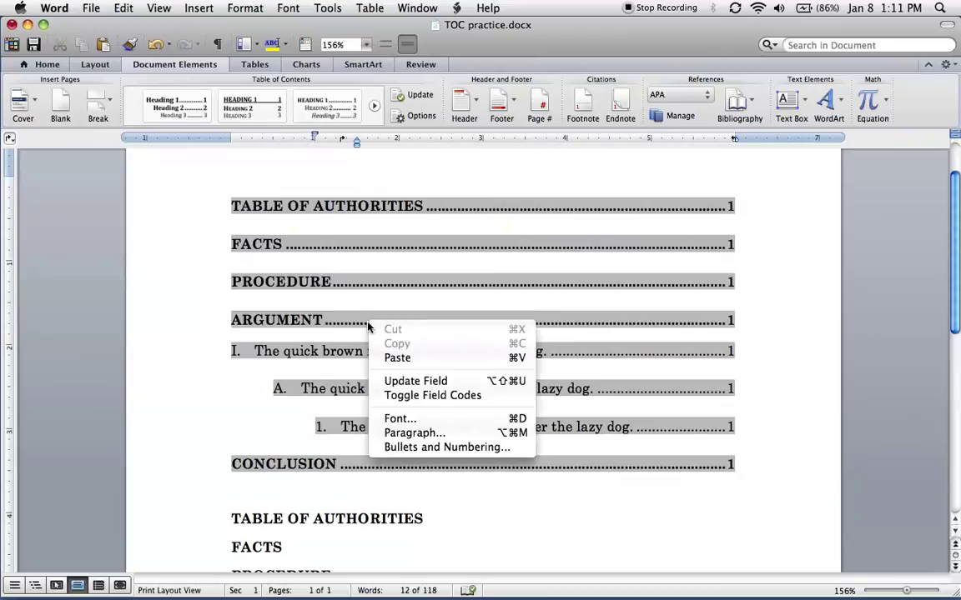
pyautogui.click(435, 399)
pyautogui.click(333, 277)
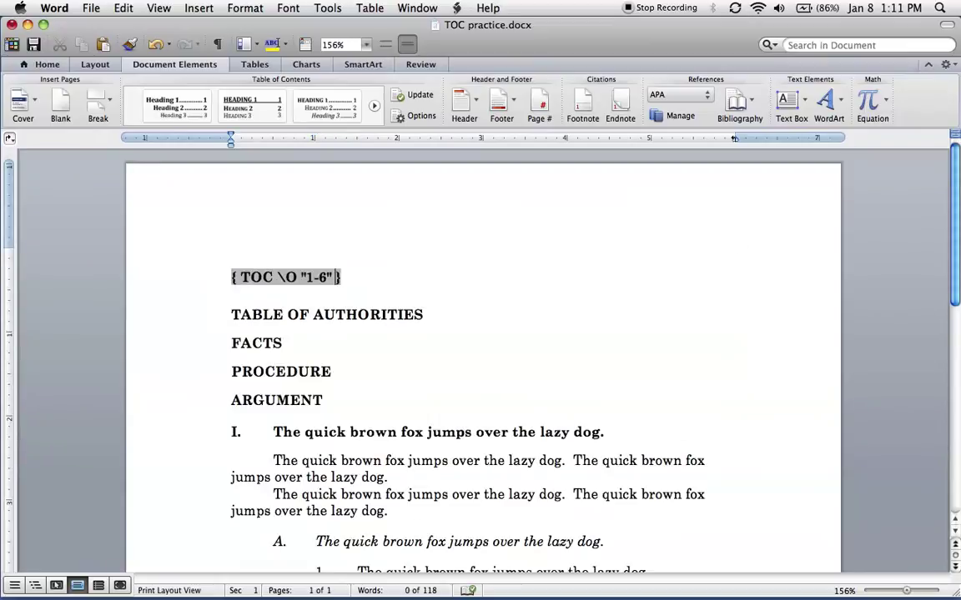
pyautogui.write('\\W')
pyautogui.rightClick(296, 273)
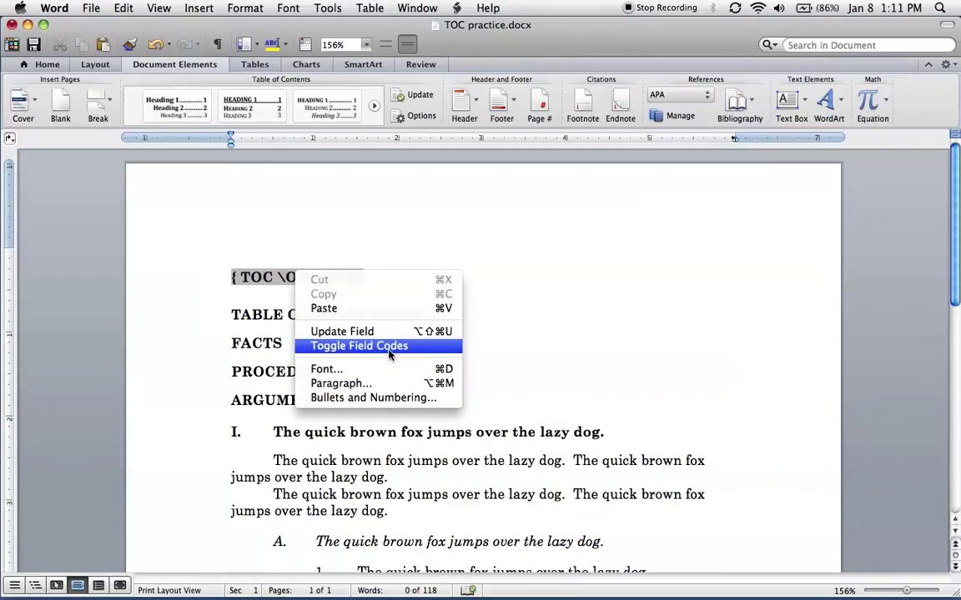
pyautogui.click(374, 346)
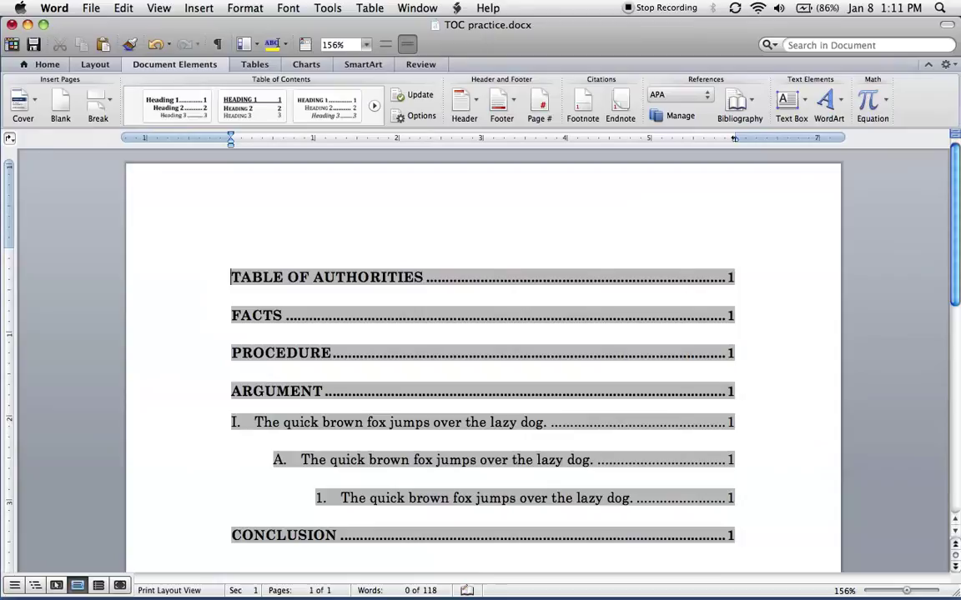
# Step: Update the table of contents field, choosing to update the entire table
pyautogui.scroll(-1, 407, 400)
pyautogui.rightClick(407, 400)
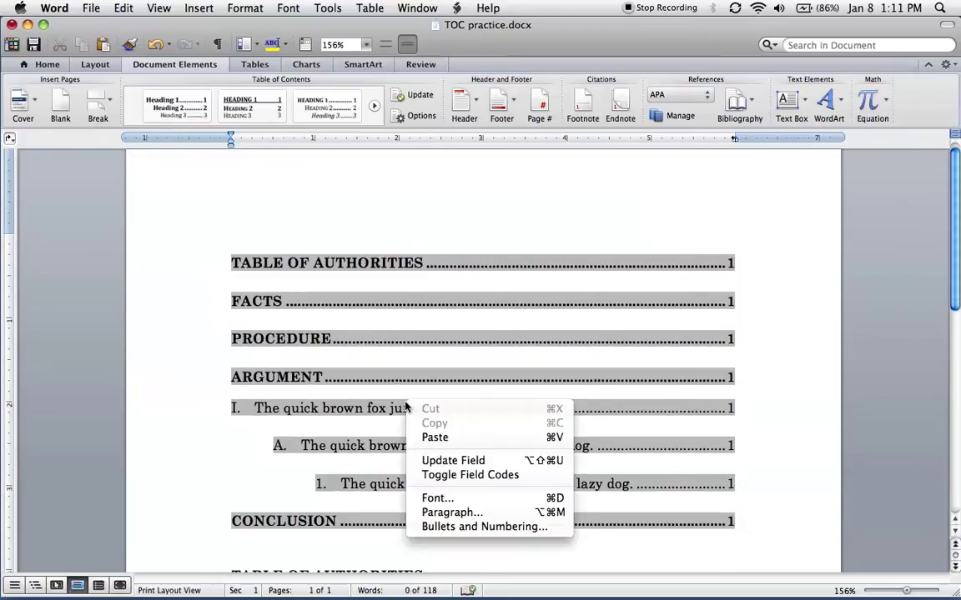
pyautogui.click(477, 461)
pyautogui.click(413, 322)
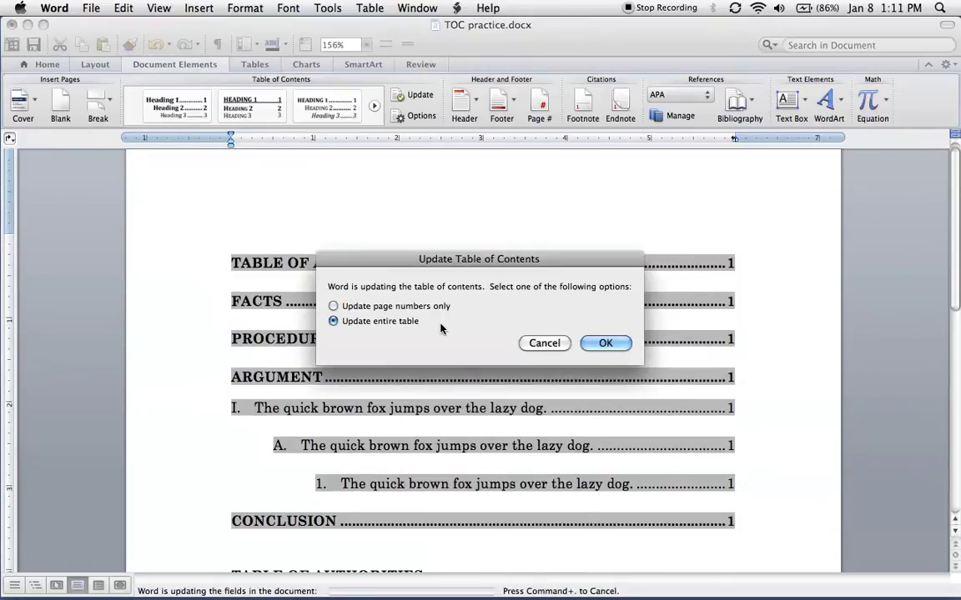
pyautogui.click(620, 338)
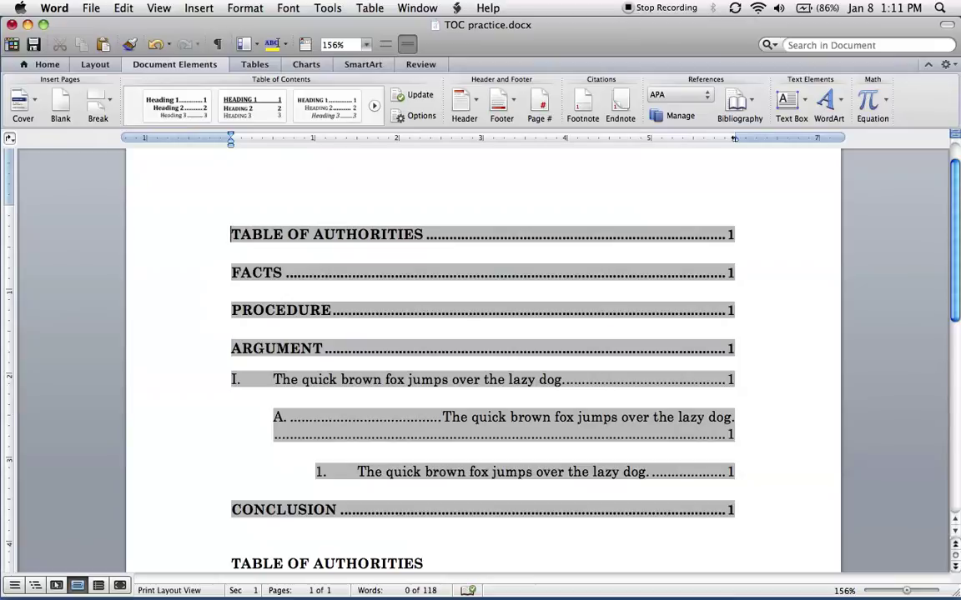
# Step: Give the TOC 3 style a 0.5" hanging indent through its paragraph format and save the style
pyautogui.click(273, 434)
pyautogui.click(410, 116)
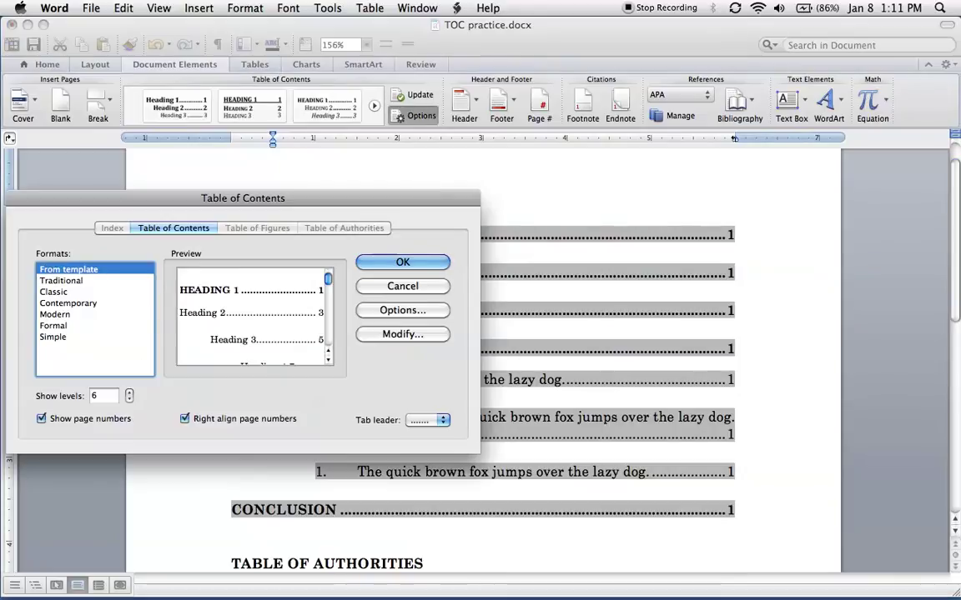
pyautogui.moveTo(222, 205); pyautogui.dragTo(0, 212)
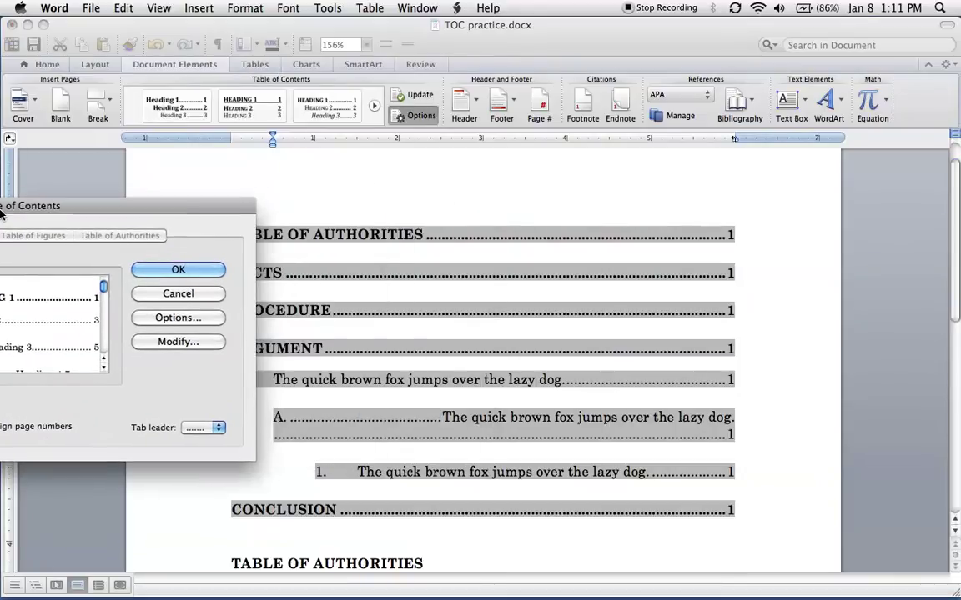
pyautogui.click(177, 341)
pyautogui.click(615, 225)
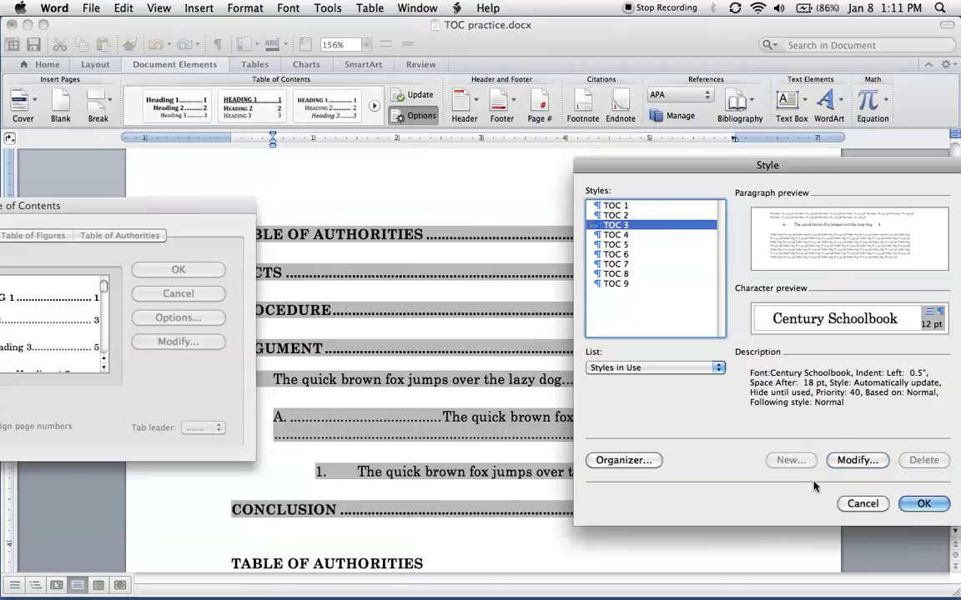
pyautogui.click(860, 467)
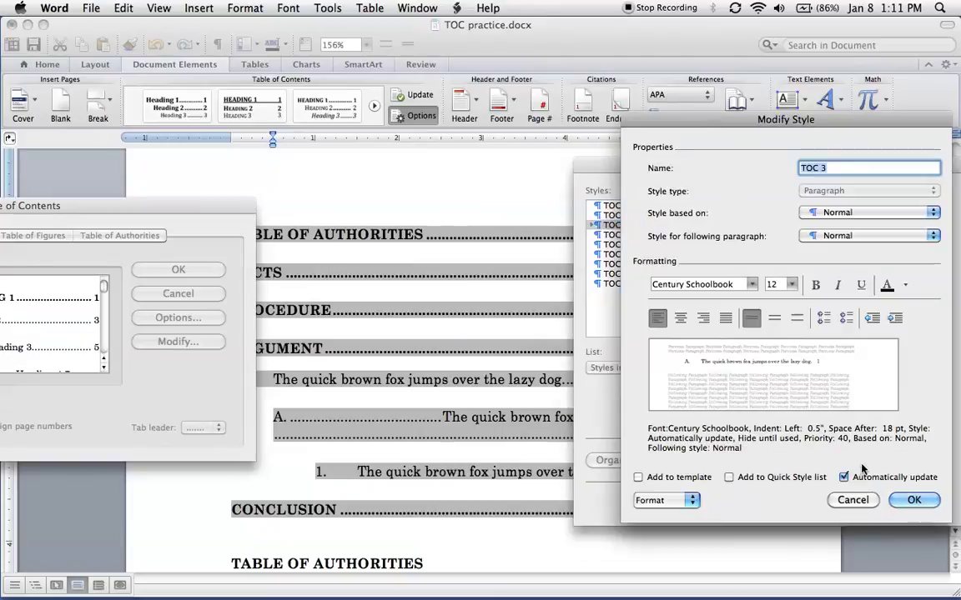
pyautogui.click(690, 500)
pyautogui.click(677, 387)
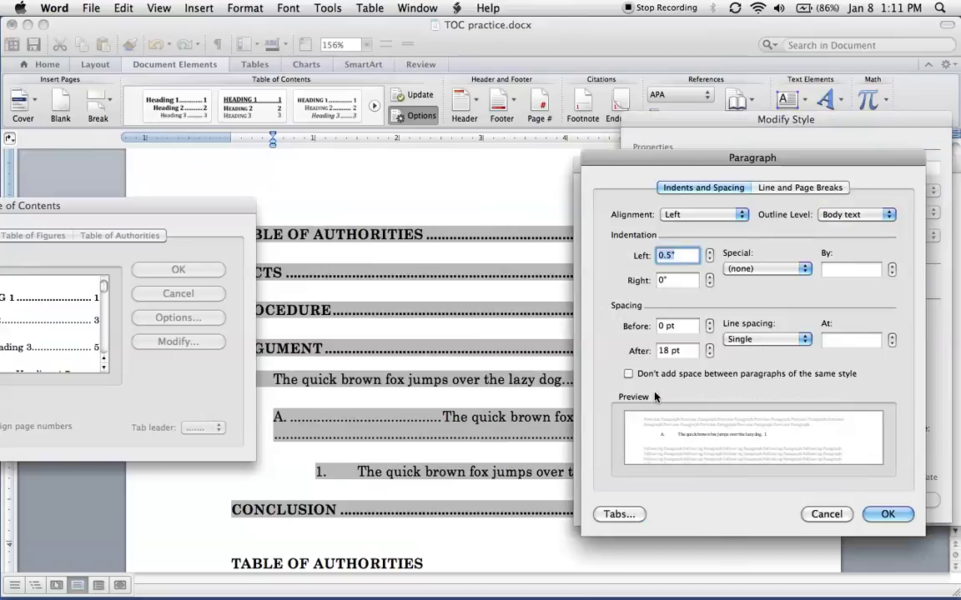
pyautogui.click(748, 266)
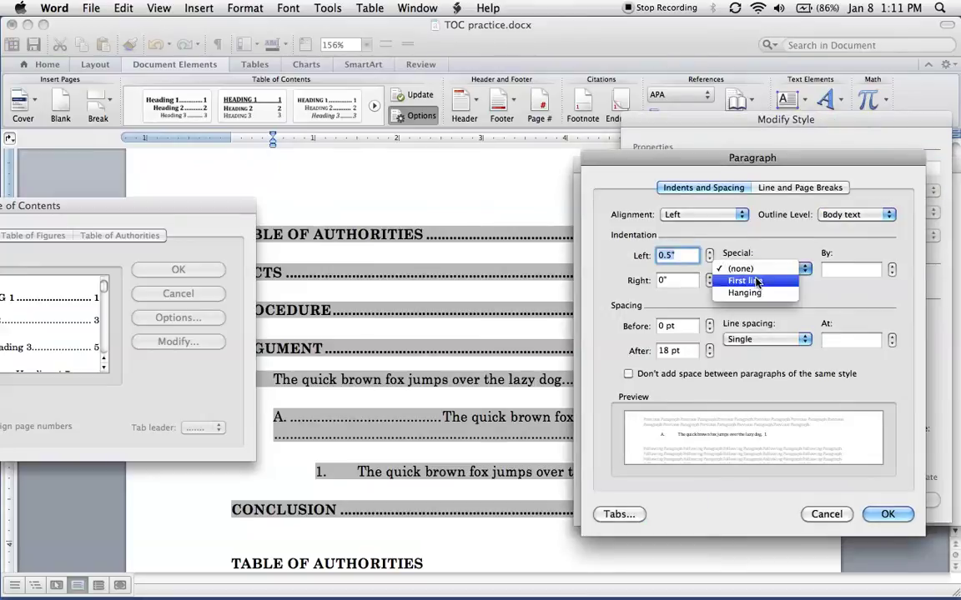
pyautogui.click(754, 291)
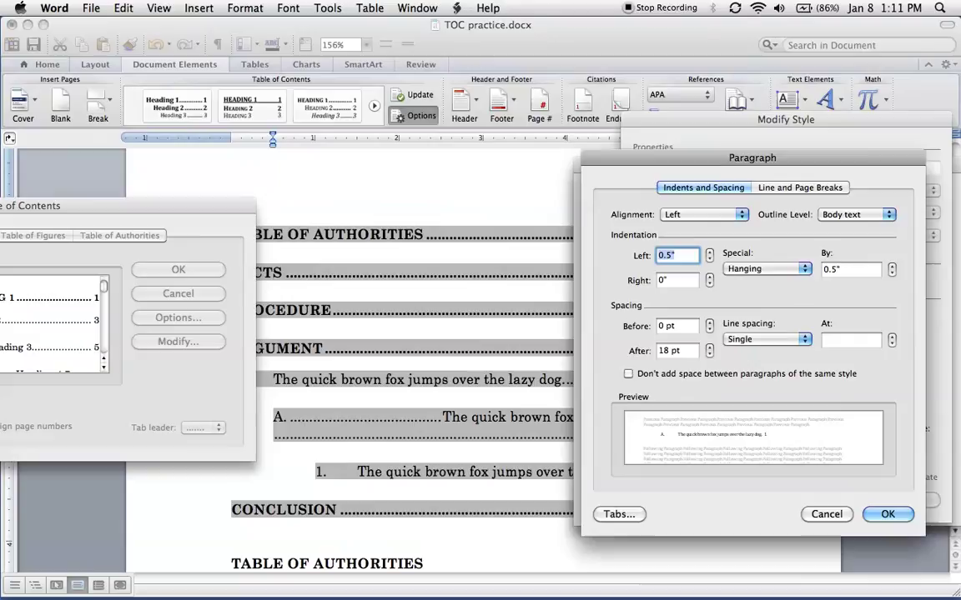
pyautogui.click(897, 518)
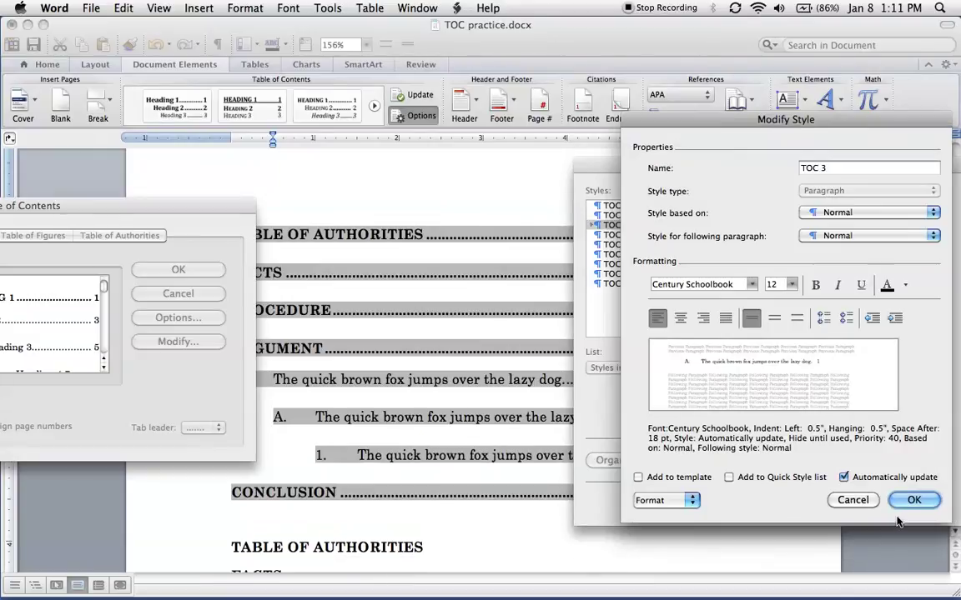
pyautogui.click(911, 499)
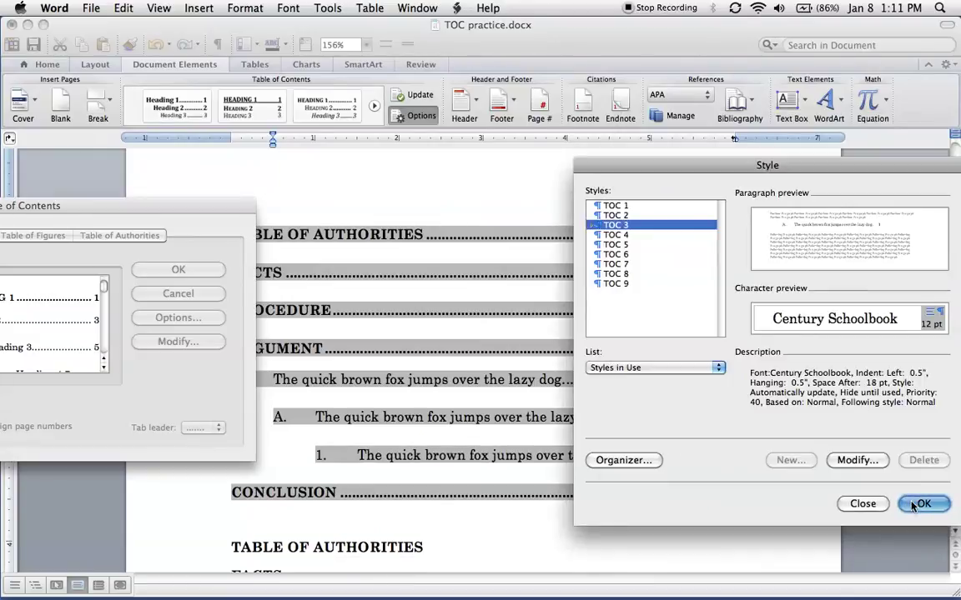
# Step: Apply the TOC style changes, replace the existing table of contents, and update its field
pyautogui.click(921, 504)
pyautogui.click(210, 273)
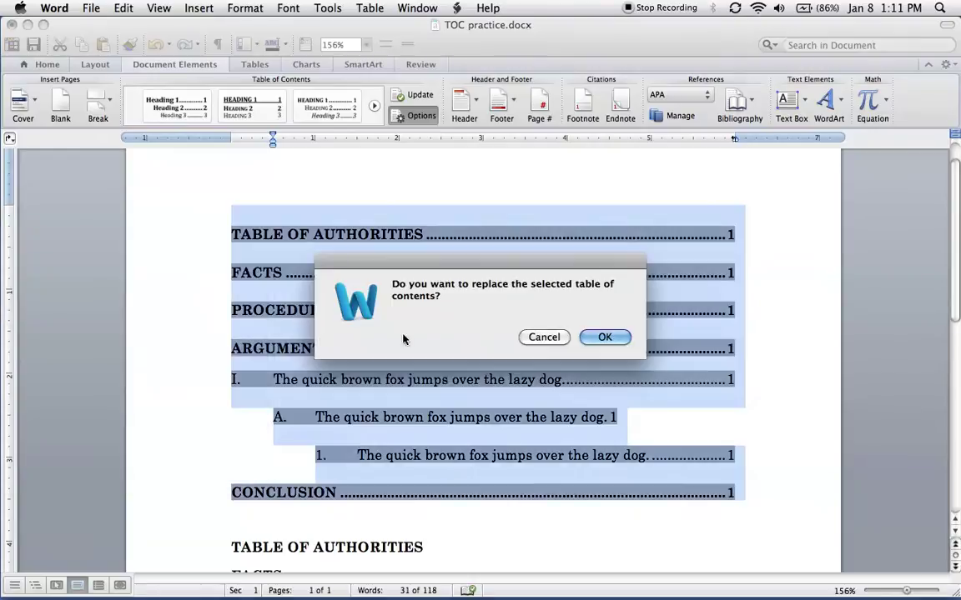
pyautogui.click(609, 338)
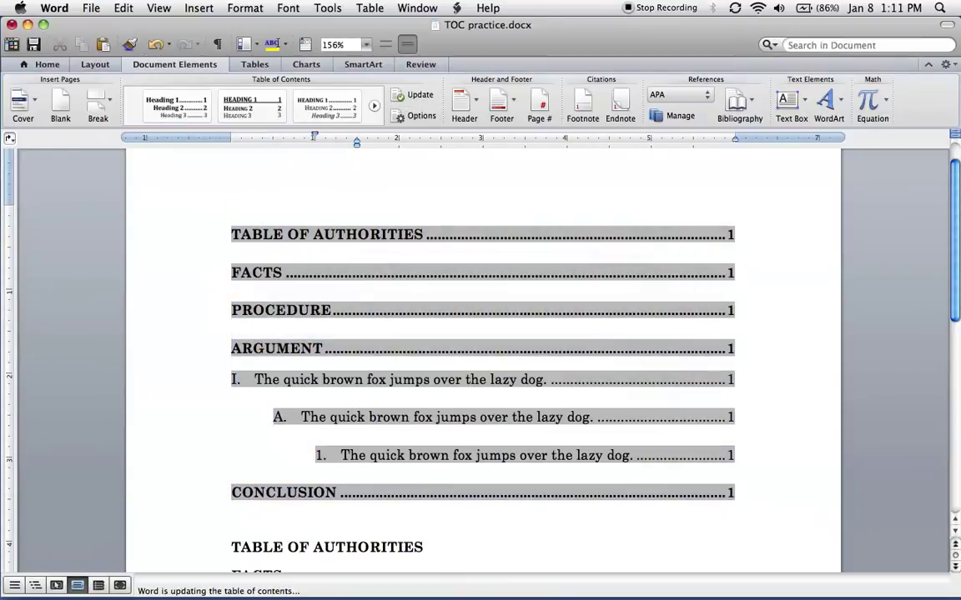
pyautogui.rightClick(432, 372)
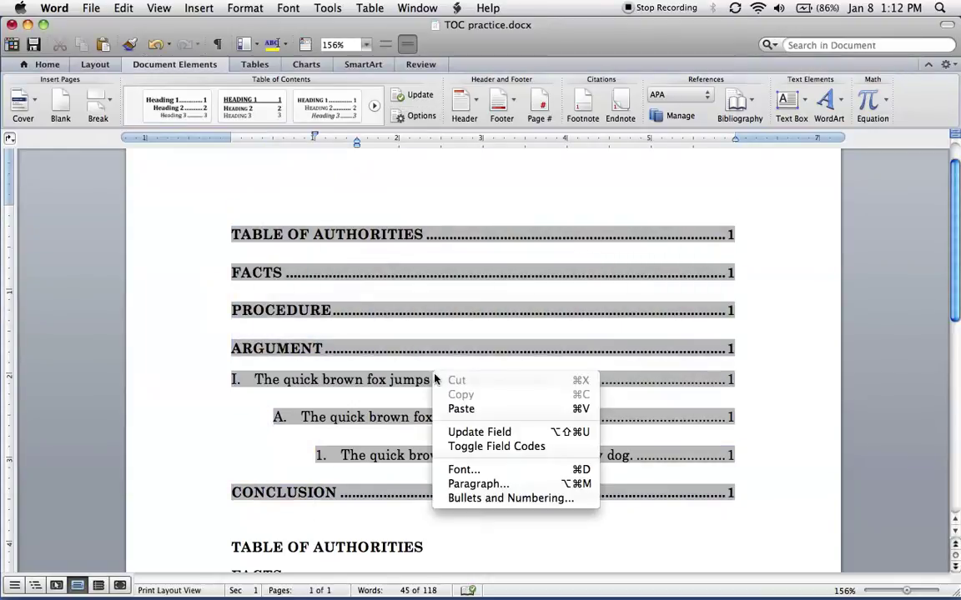
pyautogui.click(525, 432)
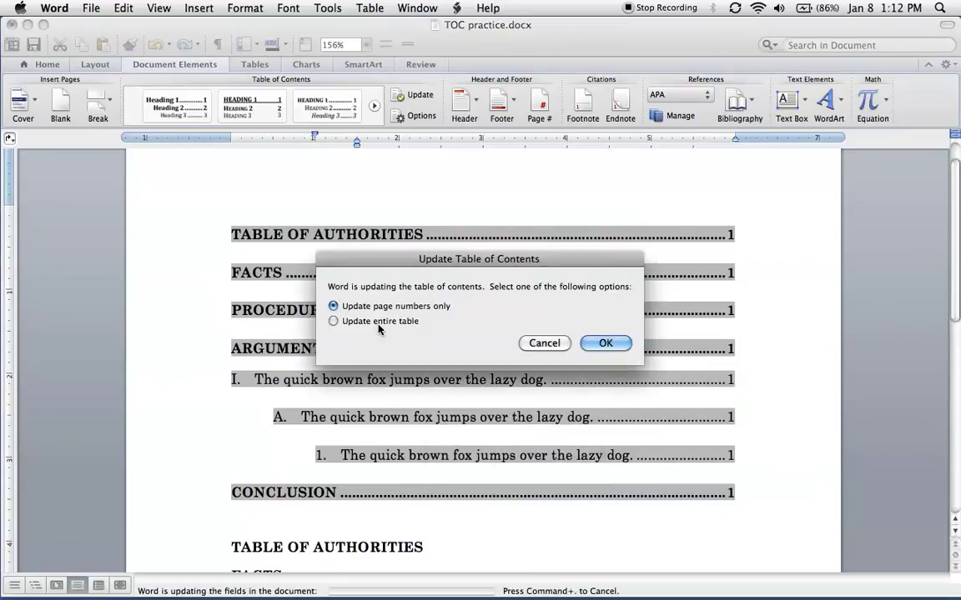
pyautogui.click(592, 344)
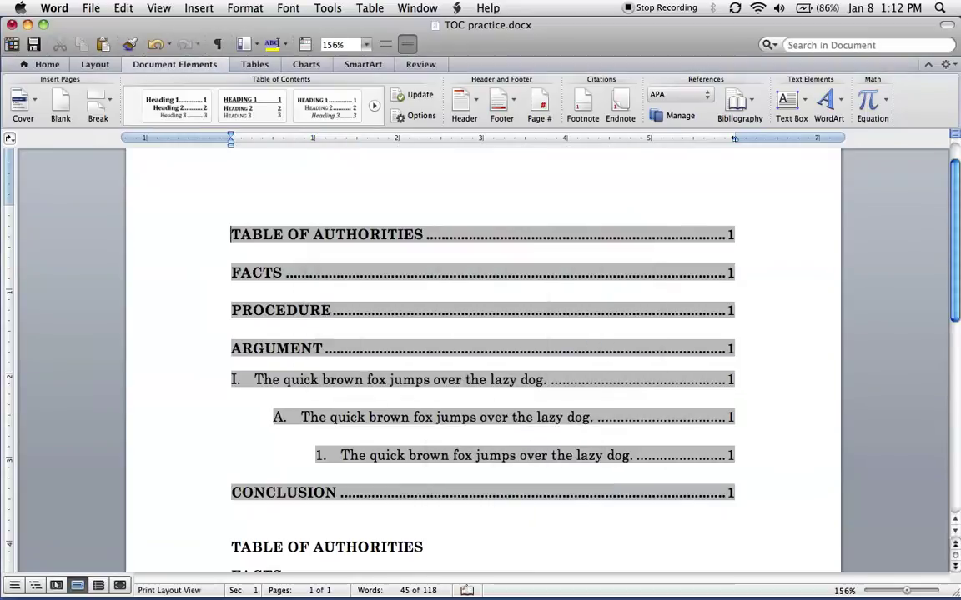
# Step: Show the table of contents field code, append the \W switch after "1-6", and switch back to the field's result
pyautogui.rightClick(416, 384)
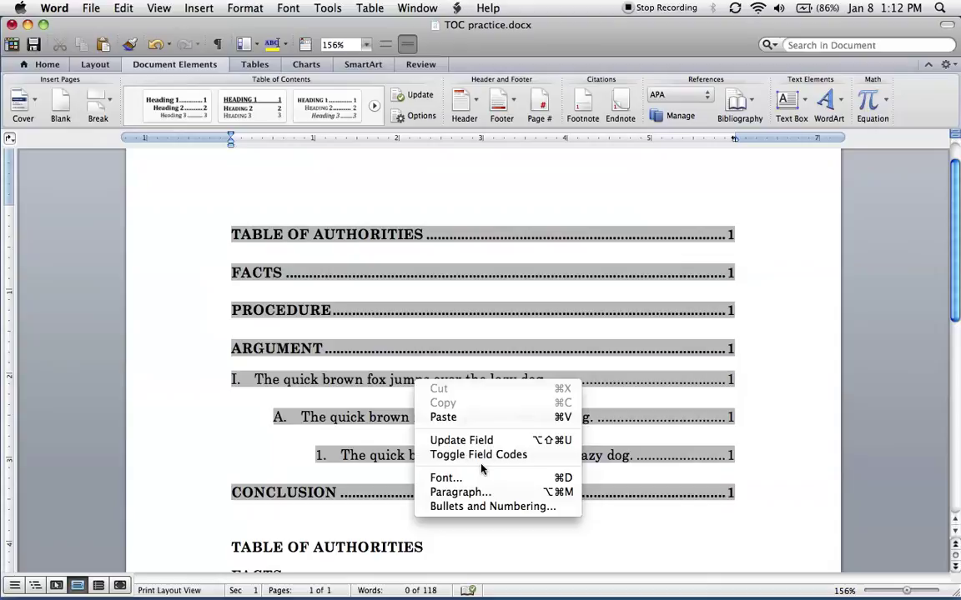
pyautogui.click(482, 456)
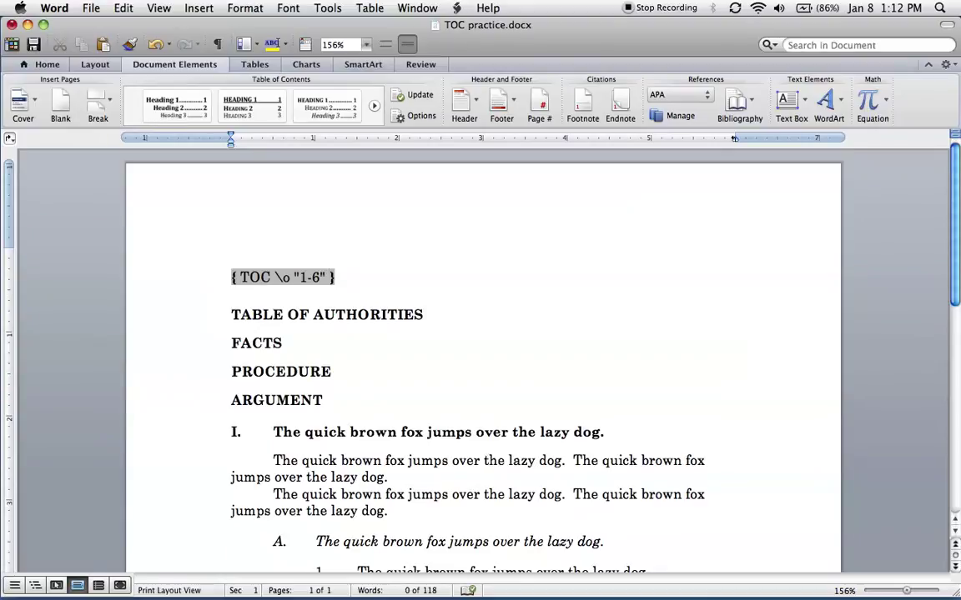
pyautogui.write('\\w')
pyautogui.press('BackSpace')
pyautogui.write('W')
pyautogui.rightClick(308, 270)
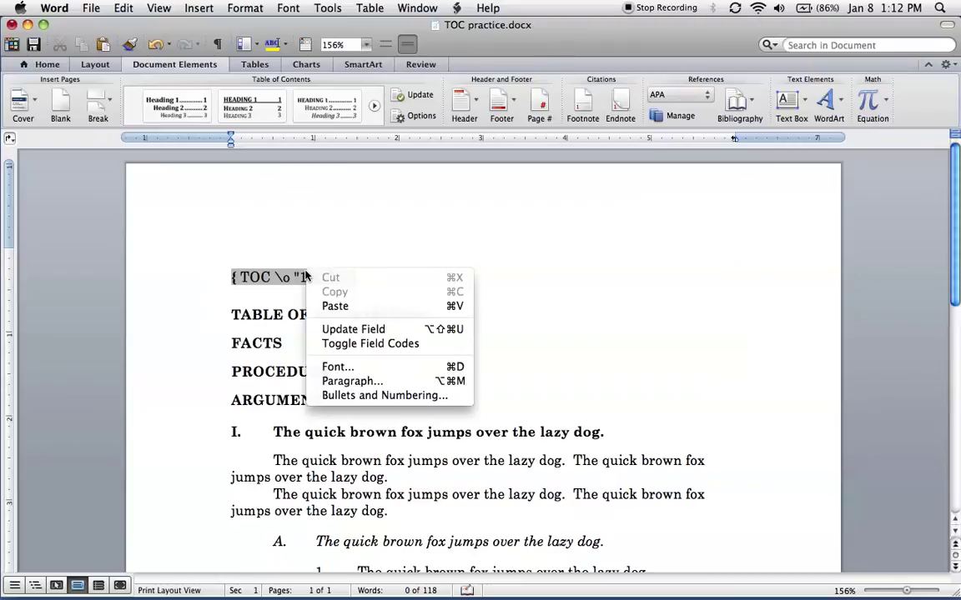
pyautogui.click(374, 347)
# Step: Update the entire table of contents so that the \W switch takes effect
pyautogui.scroll(-2, 484, 375)
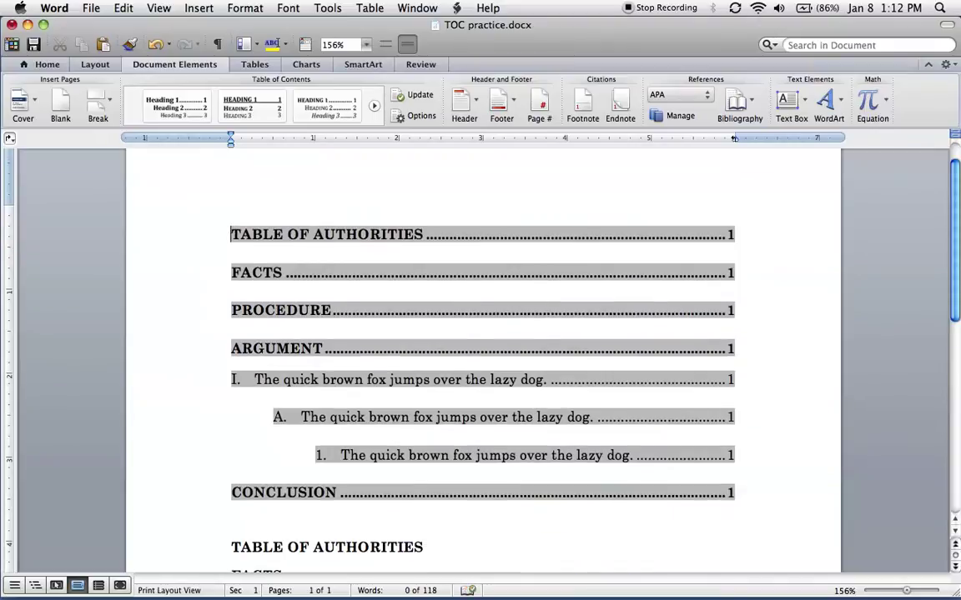
pyautogui.rightClick(397, 378)
pyautogui.click(429, 433)
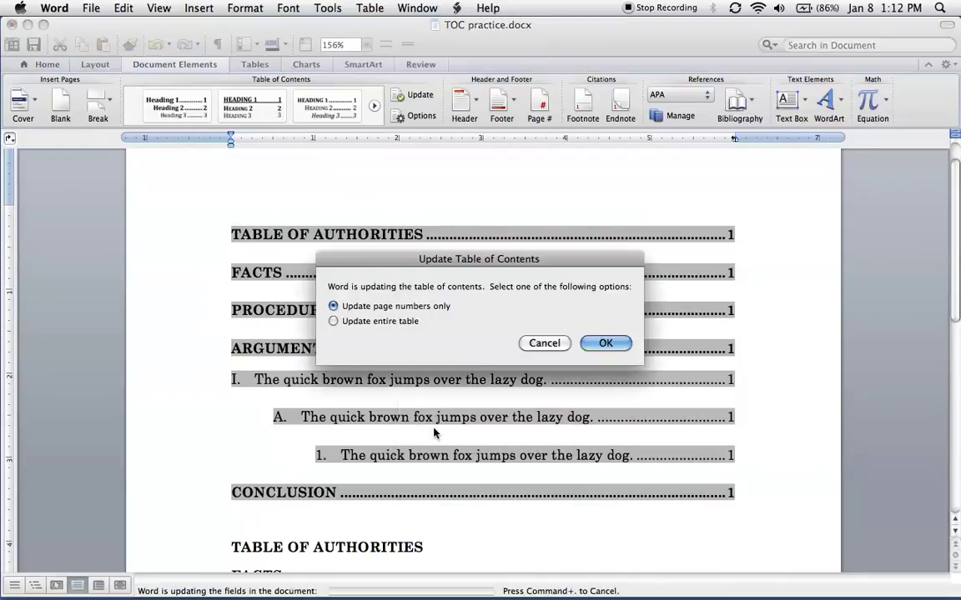
pyautogui.click(367, 321)
pyautogui.click(602, 341)
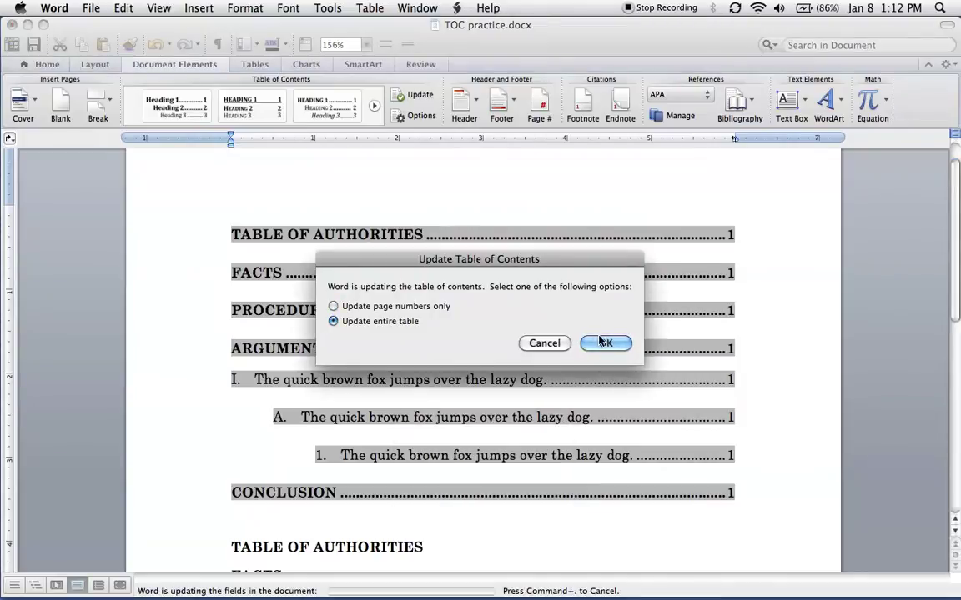
pyautogui.scroll(-2, 616, 343)
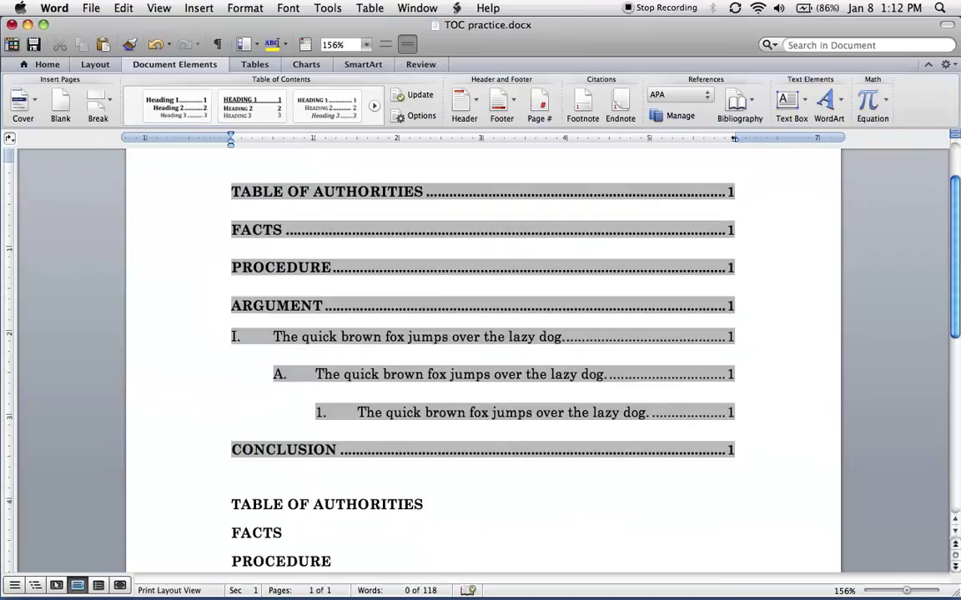
pyautogui.scroll(-3, 482, 350)
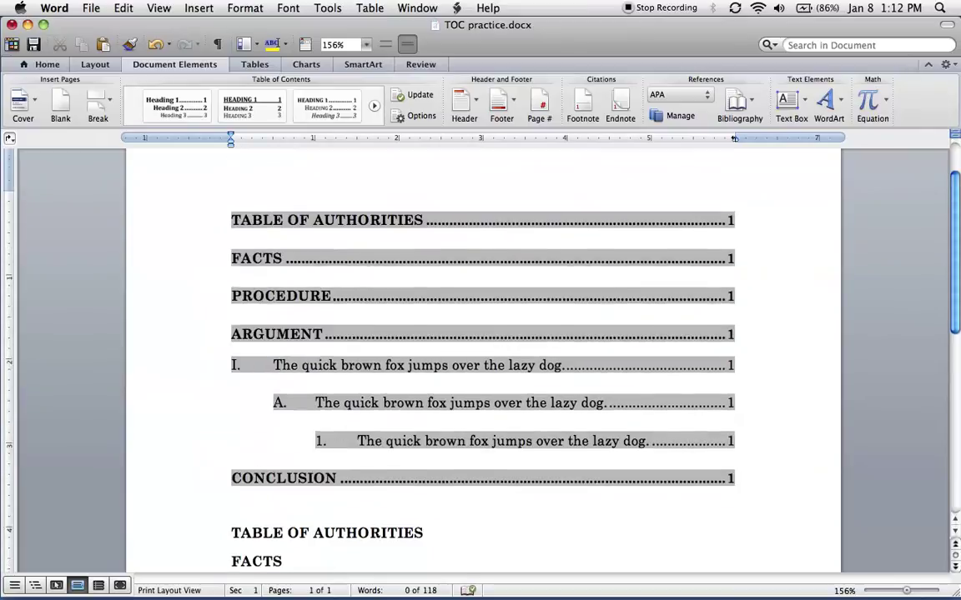
# Step: Duplicate the Argument content, from heading I through its underlined subheading 1, directly above CONCLUSION
pyautogui.scroll(-8, 482, 351)
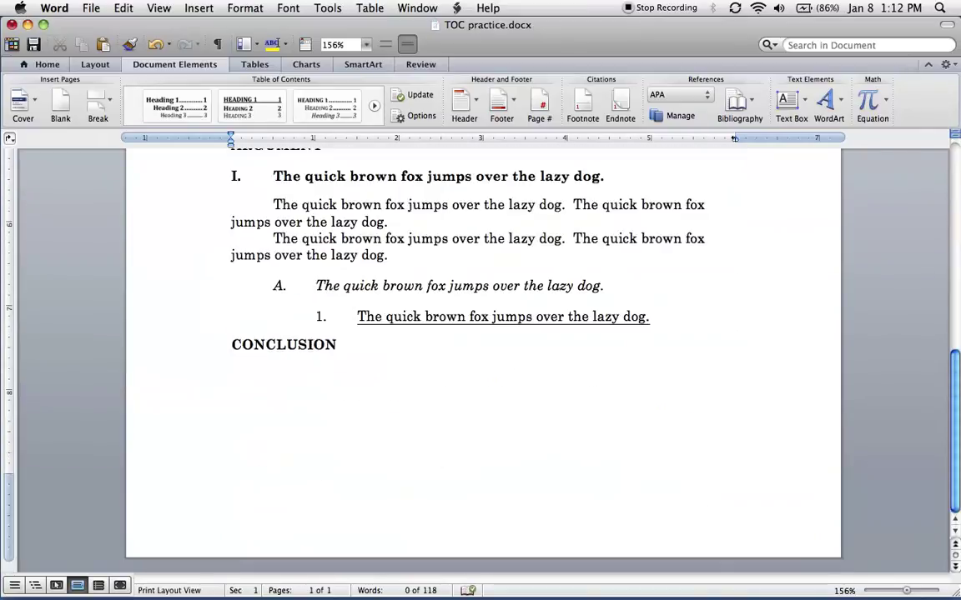
pyautogui.moveTo(654, 360); pyautogui.dragTo(215, 219)
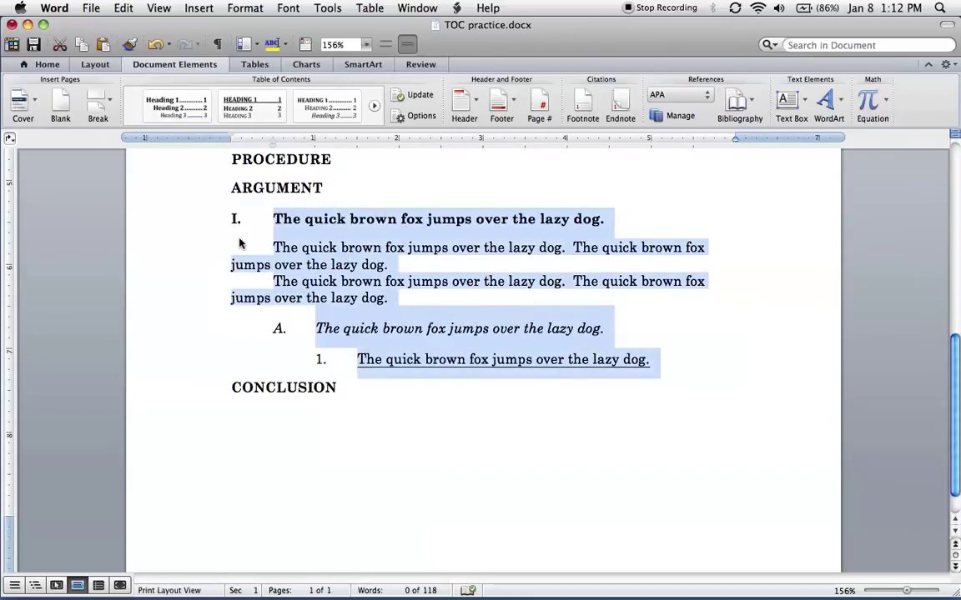
pyautogui.press('super+c')
pyautogui.press('Right')
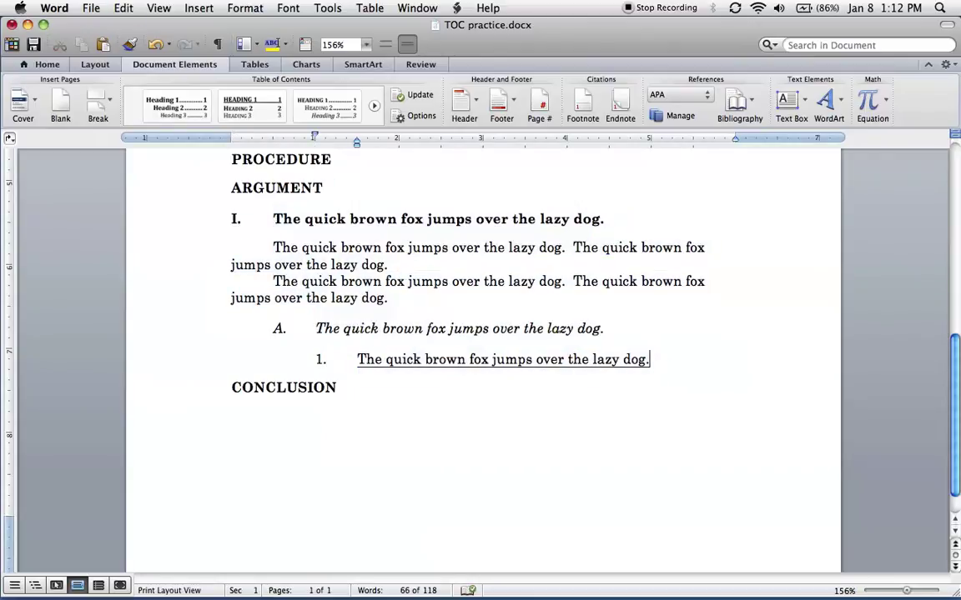
pyautogui.press('Return')
pyautogui.press('super+v')
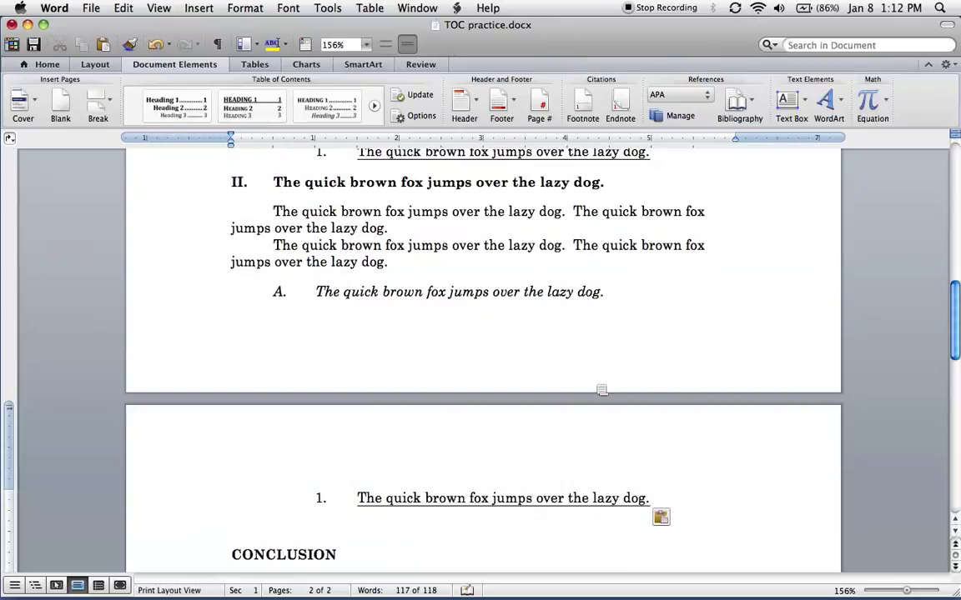
# Step: Update the entire table of contents to include the duplicated headings
pyautogui.scroll(10, 484, 358)
pyautogui.rightClick(482, 383)
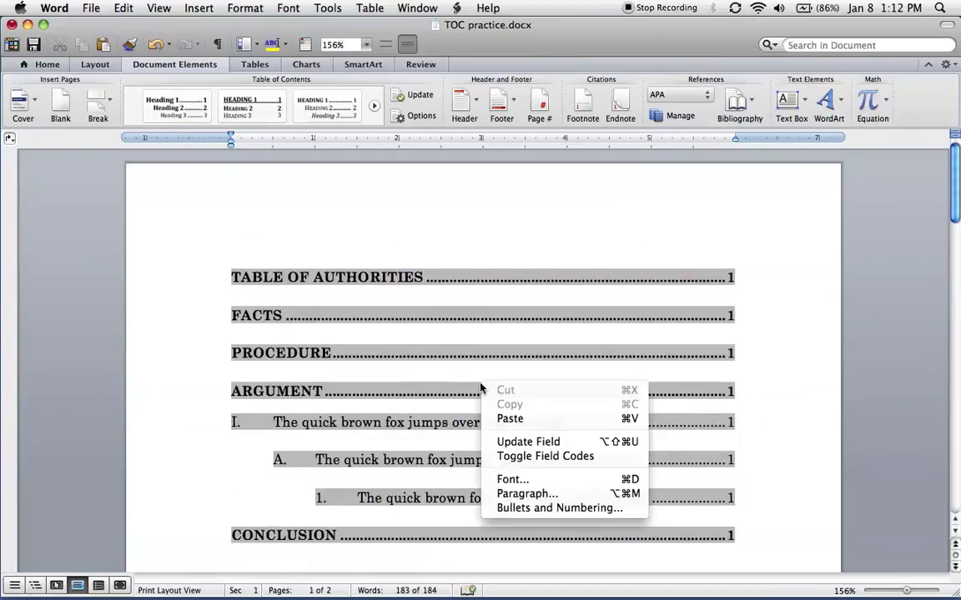
pyautogui.click(542, 444)
pyautogui.click(382, 322)
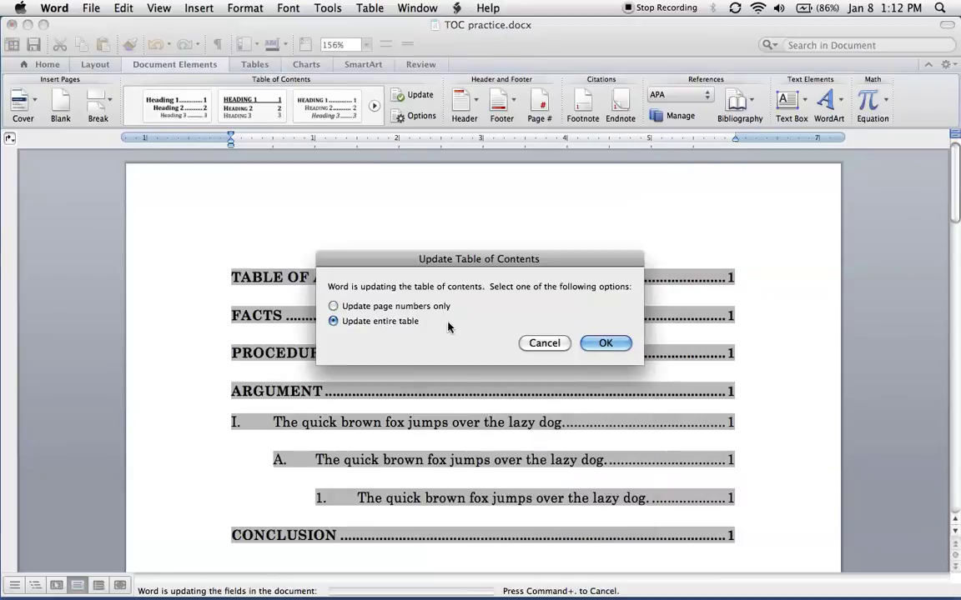
pyautogui.click(606, 343)
pyautogui.scroll(-5, 592, 350)
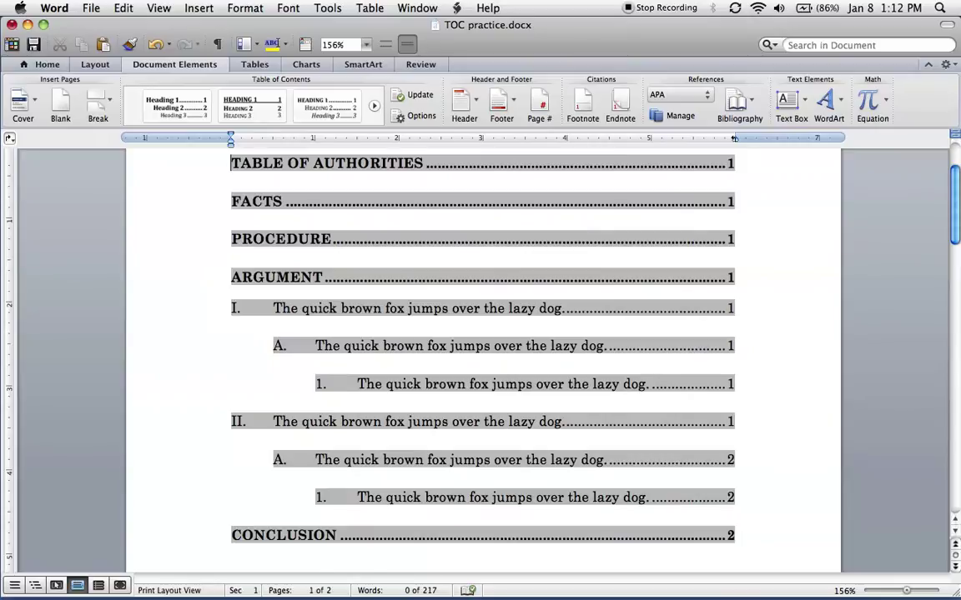
# Step: Lengthen heading I by inserting three copies of its phrase "quick brown fox jumps over the lazy" before "dog."
pyautogui.scroll(-10, 482, 350)
pyautogui.scroll(-3, 482, 350)
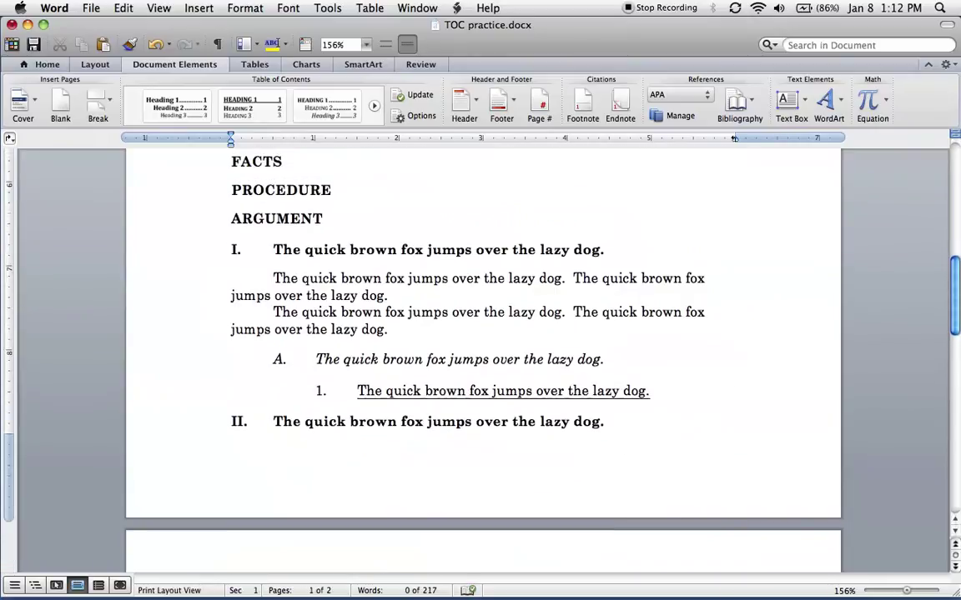
pyautogui.moveTo(305, 250); pyautogui.dragTo(573, 250)
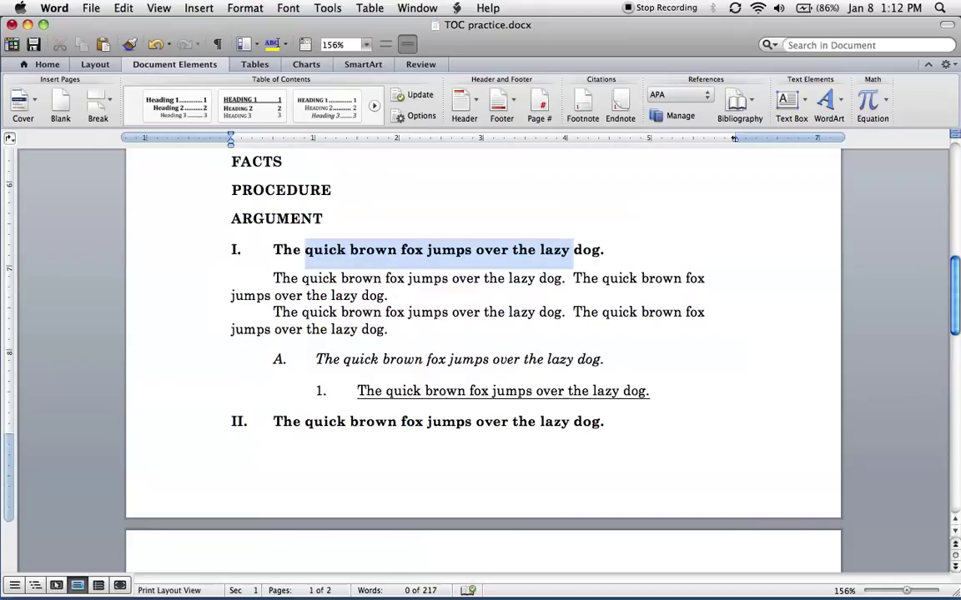
pyautogui.press('super+c')
pyautogui.click(573, 251)
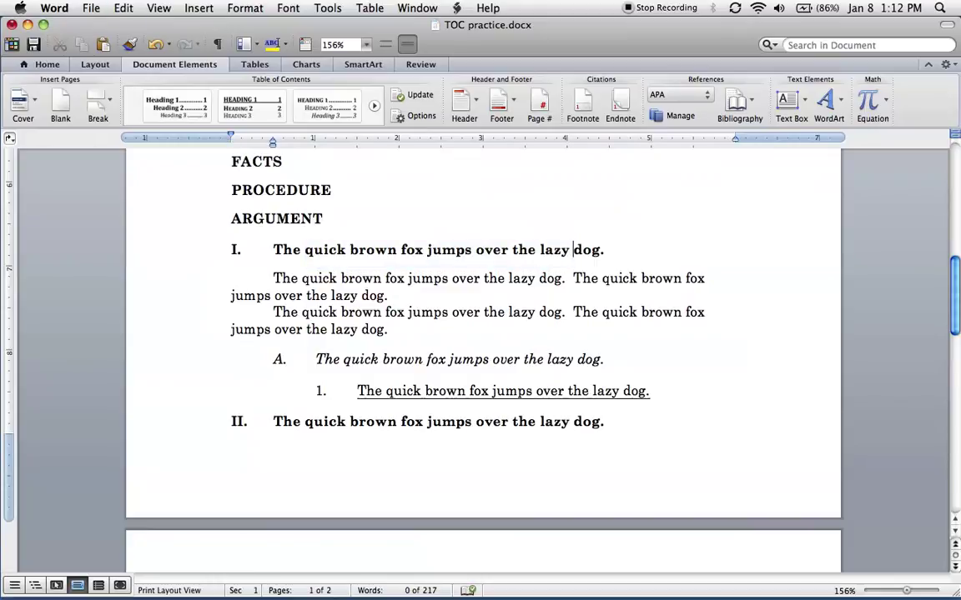
pyautogui.press('super+v')
pyautogui.press('super+v')
pyautogui.press('super+v')
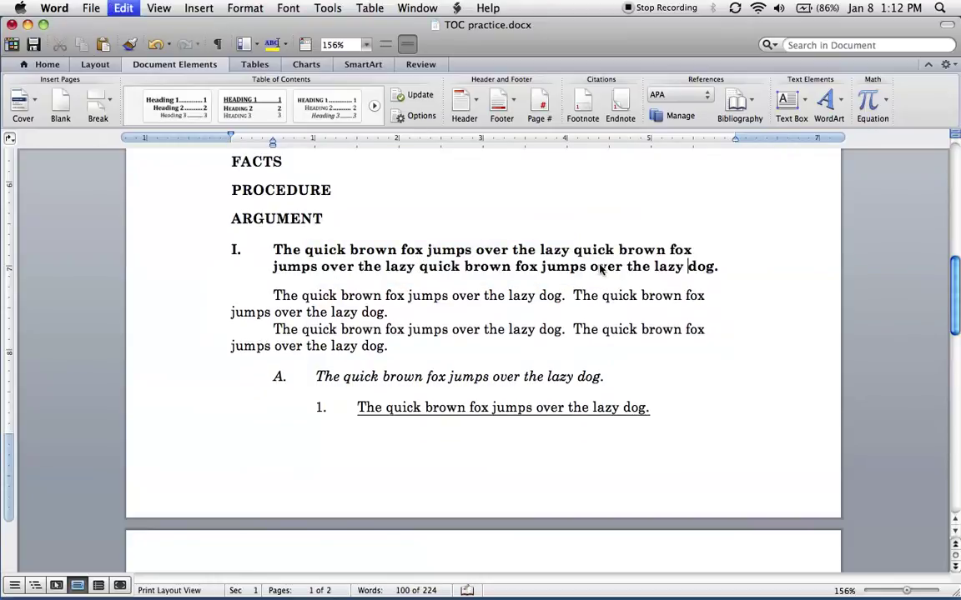
# Step: Update the entire table of contents to pick up the lengthened heading I
pyautogui.scroll(10, 500, 304)
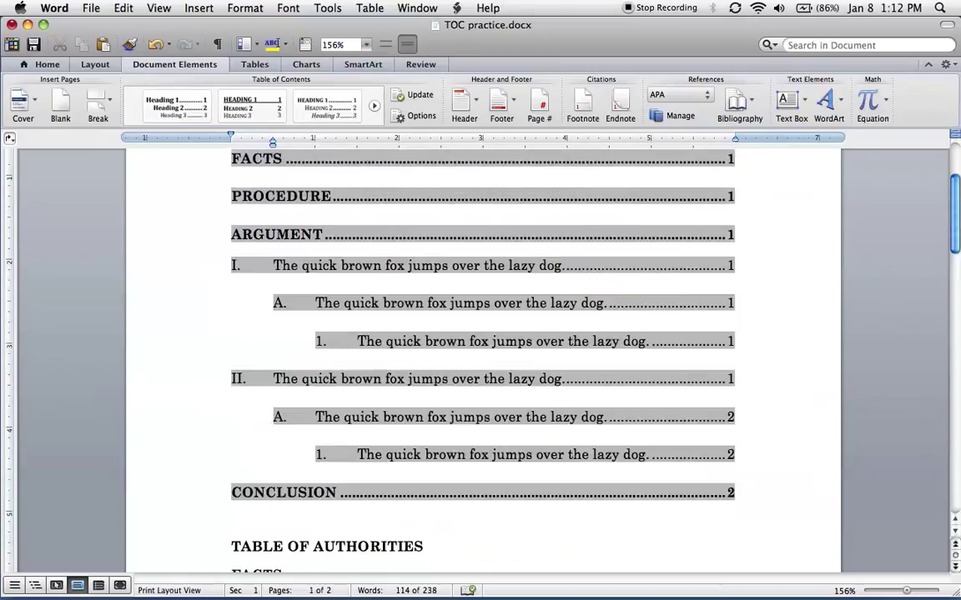
pyautogui.rightClick(502, 268)
pyautogui.click(570, 327)
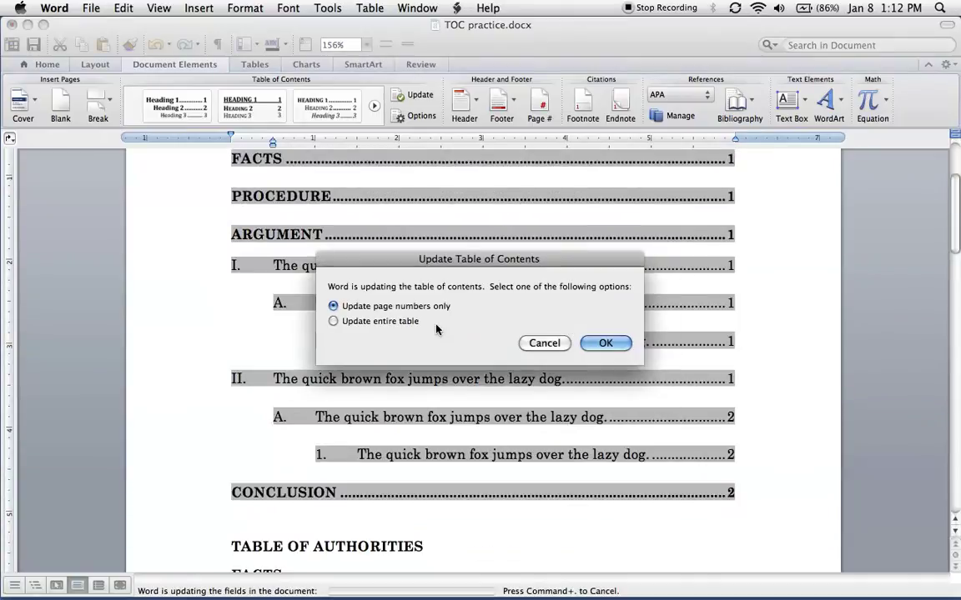
pyautogui.click(604, 342)
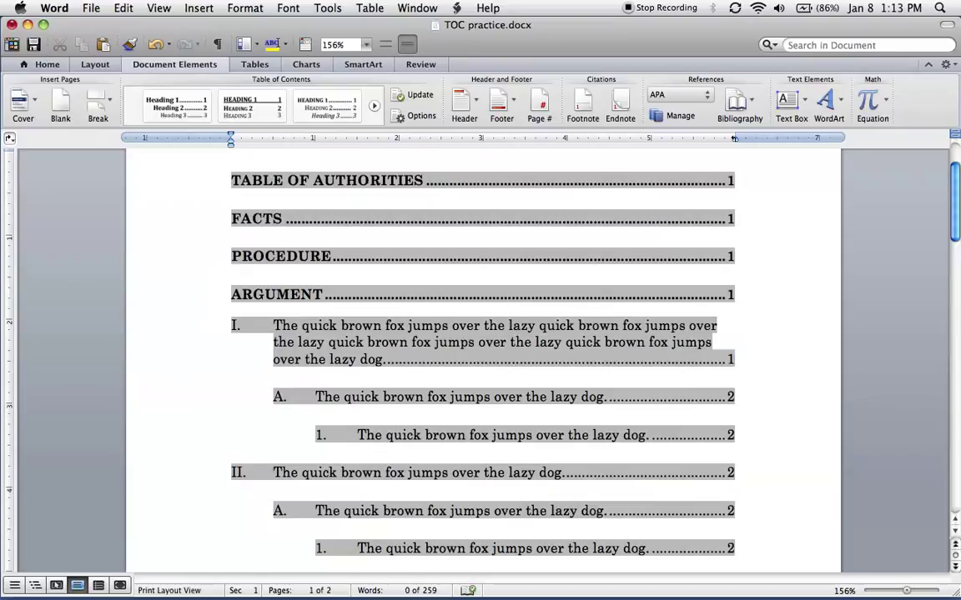
pyautogui.scroll(-2, 482, 350)
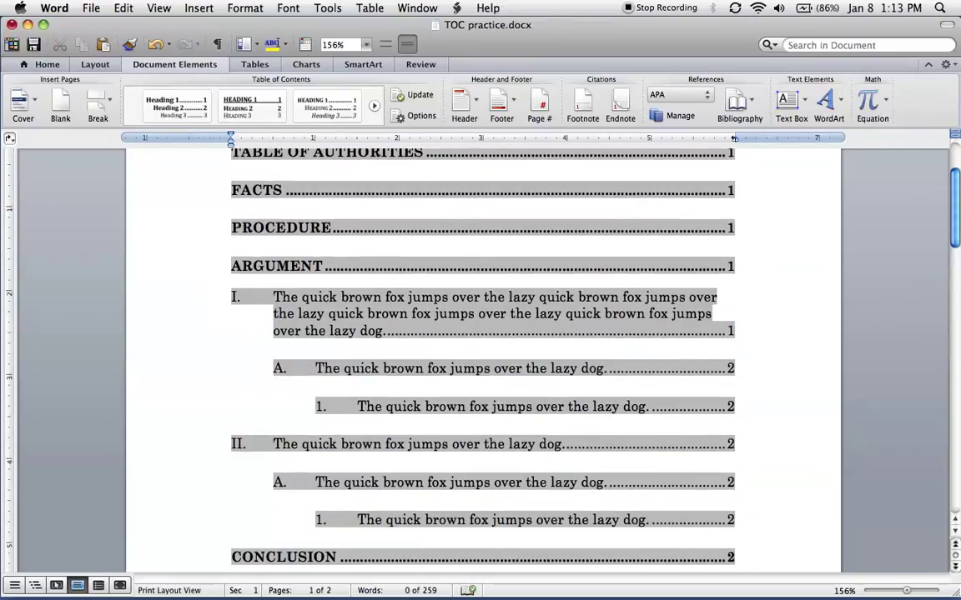
# Step: Modify the TOC 2 style's paragraph format to use a right indentation of 0.5"
pyautogui.click(401, 115)
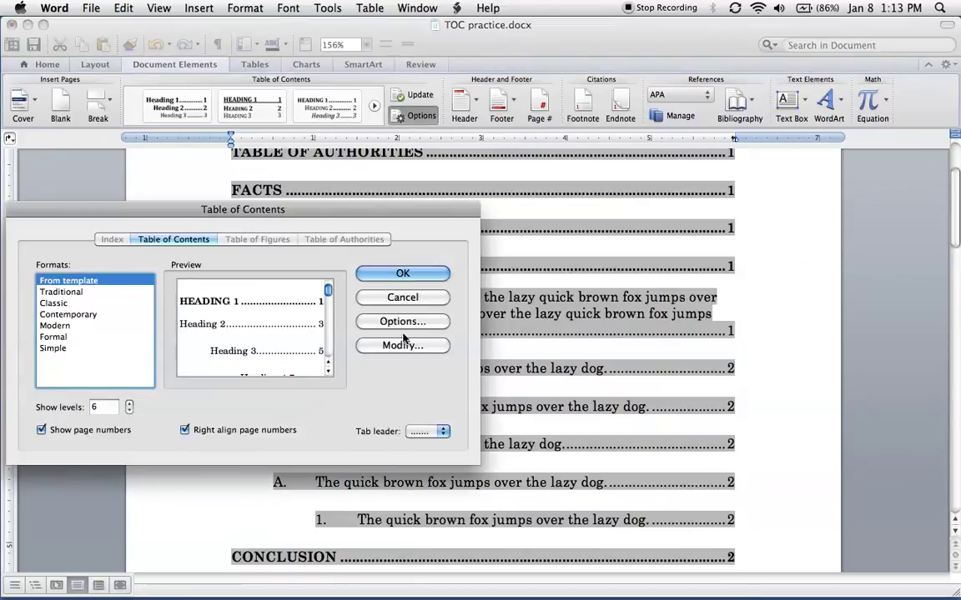
pyautogui.moveTo(379, 210); pyautogui.dragTo(116, 208)
pyautogui.click(178, 351)
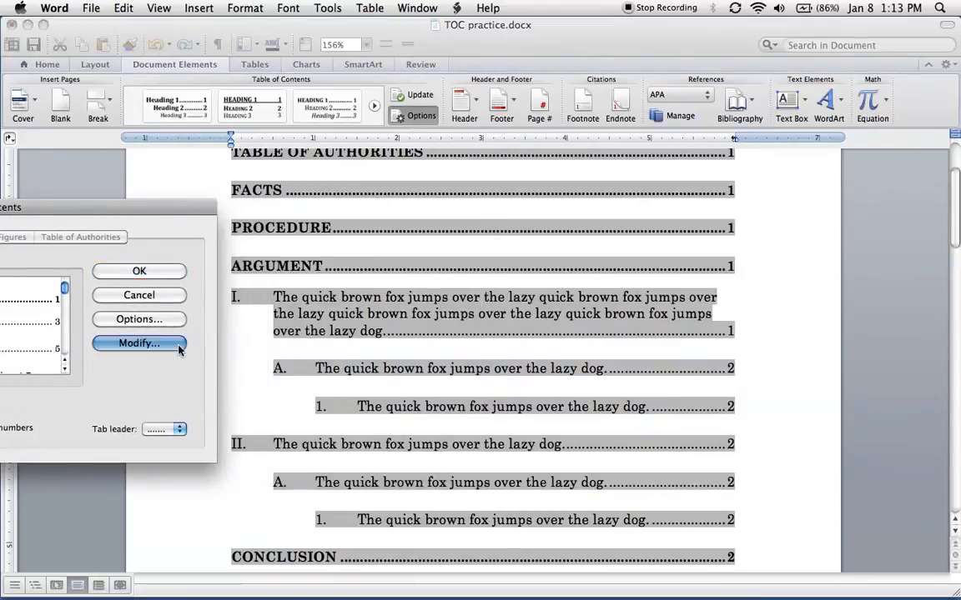
pyautogui.click(640, 216)
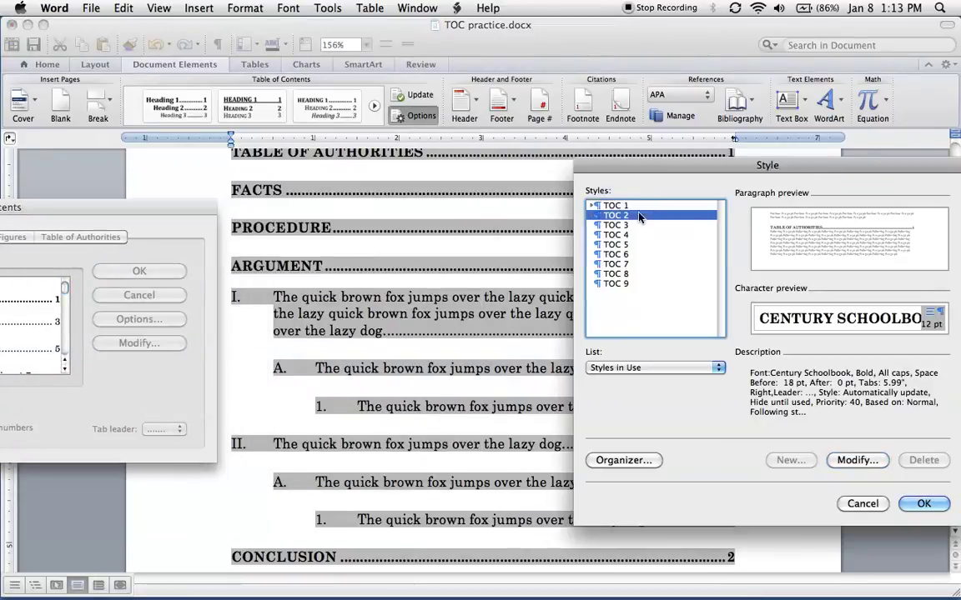
pyautogui.click(857, 461)
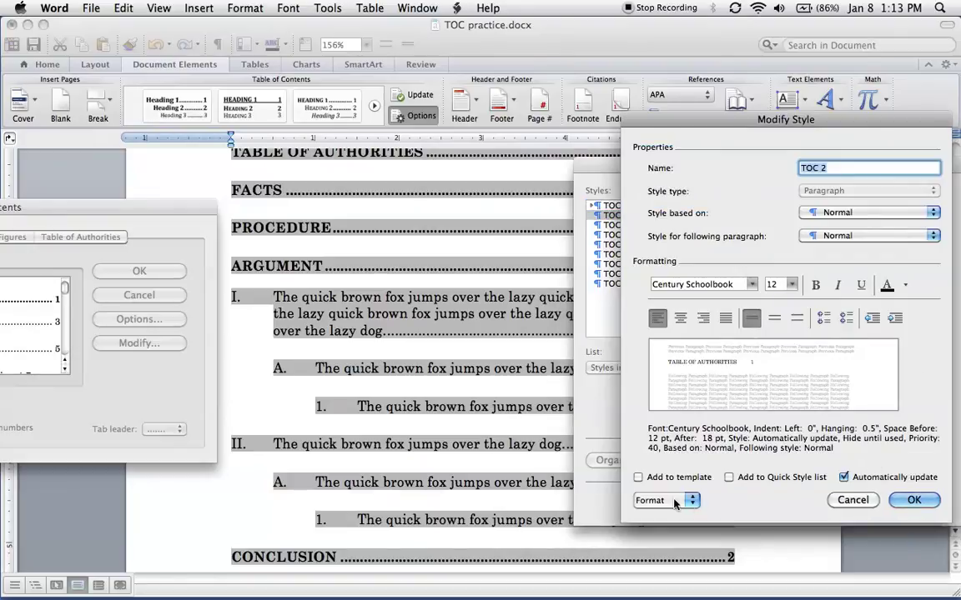
pyautogui.click(683, 500)
pyautogui.click(692, 386)
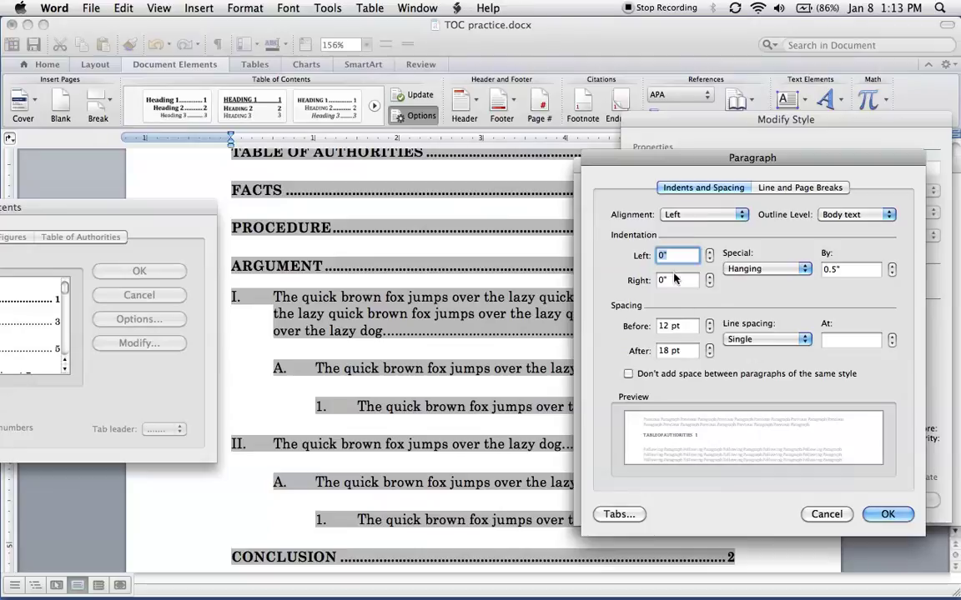
pyautogui.doubleClick(664, 257)
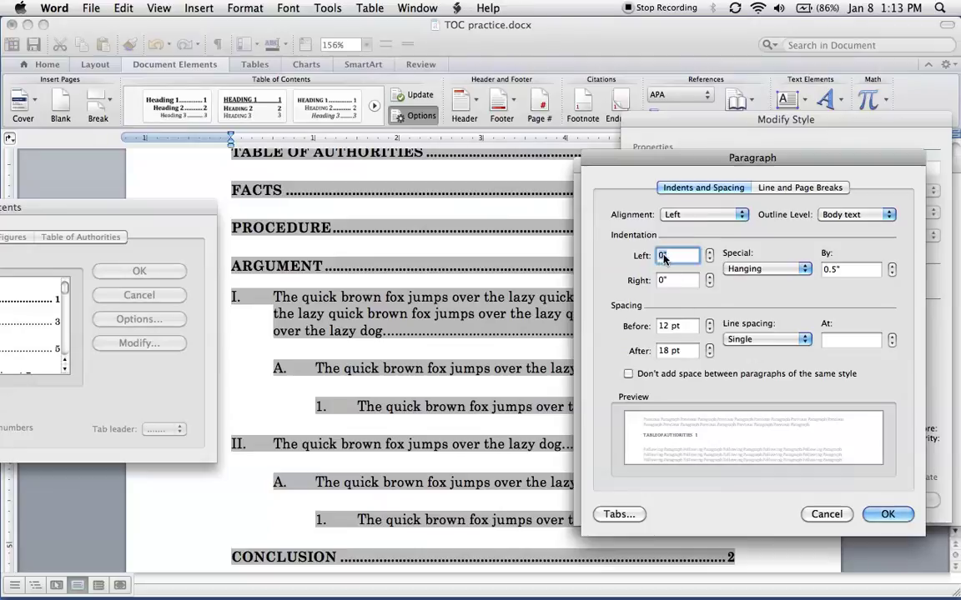
pyautogui.click(708, 277)
pyautogui.click(708, 276)
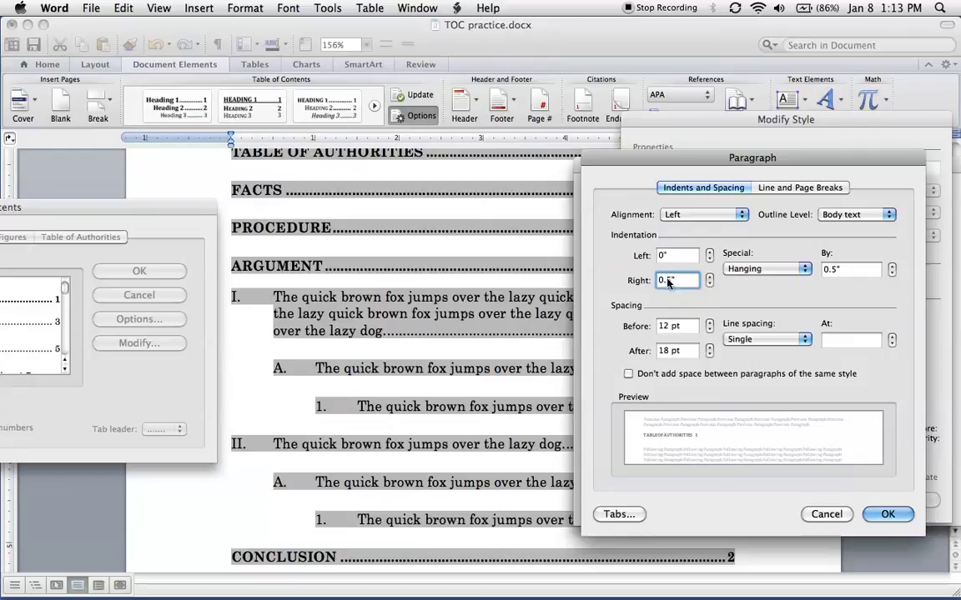
pyautogui.click(901, 515)
pyautogui.click(912, 500)
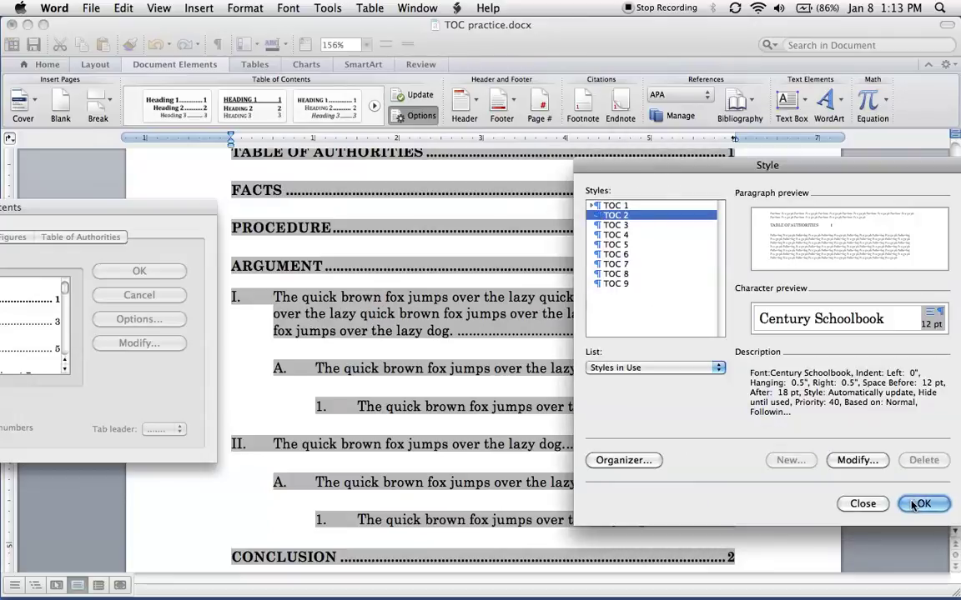
# Step: Apply the style changes and replace the existing table of contents
pyautogui.click(921, 504)
pyautogui.click(139, 271)
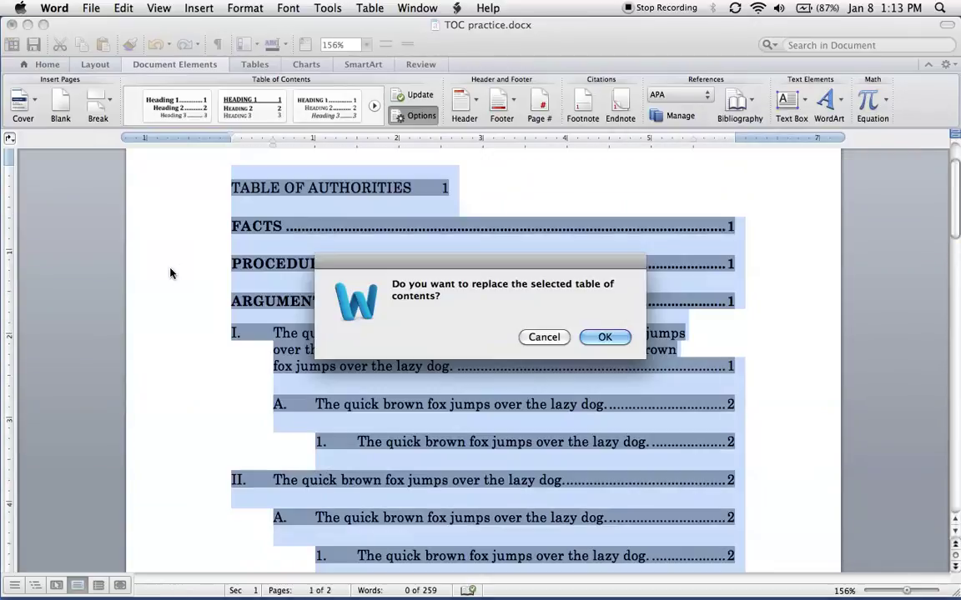
pyautogui.click(605, 337)
pyautogui.scroll(-3, 611, 435)
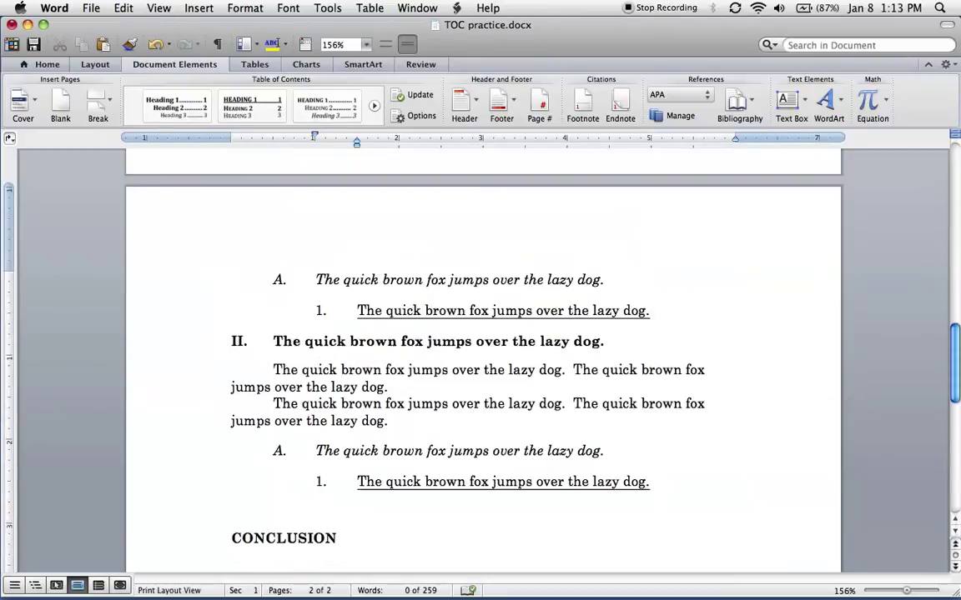
pyautogui.scroll(10, 650, 353)
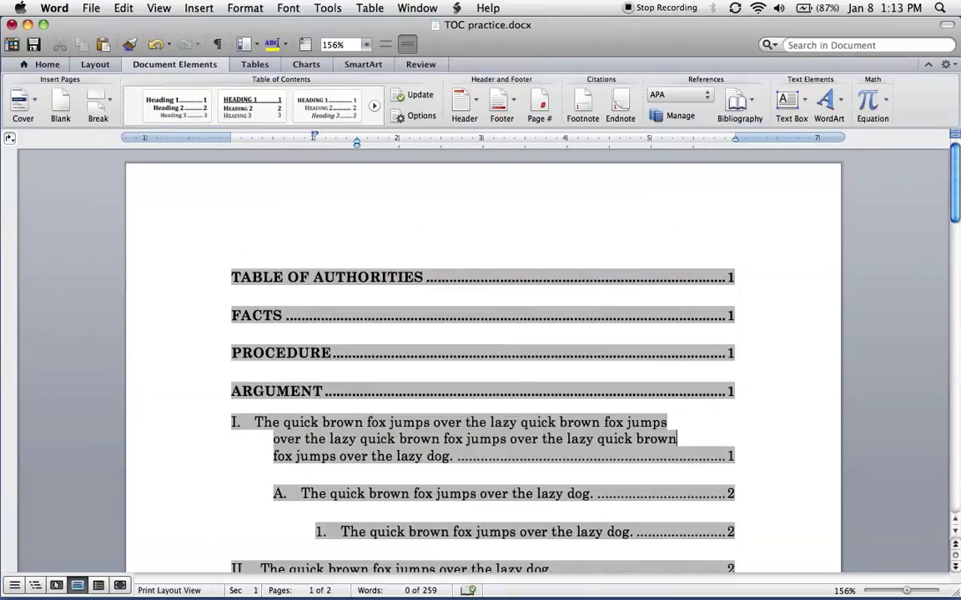
# Step: Show the table of contents field code, append the \W switch after "1-6", and return to the table display
pyautogui.click(654, 444)
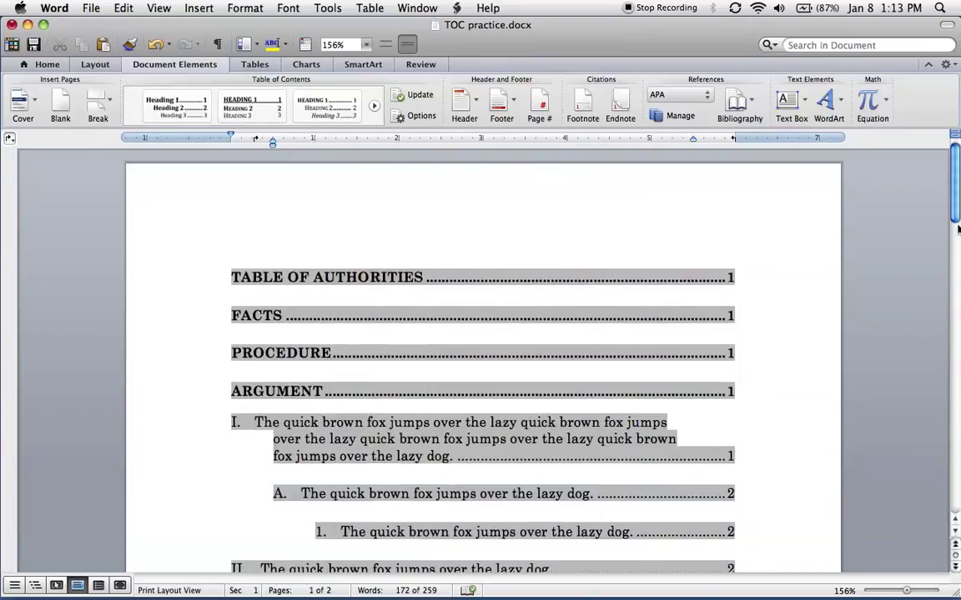
pyautogui.moveTo(956, 226); pyautogui.dragTo(955, 243)
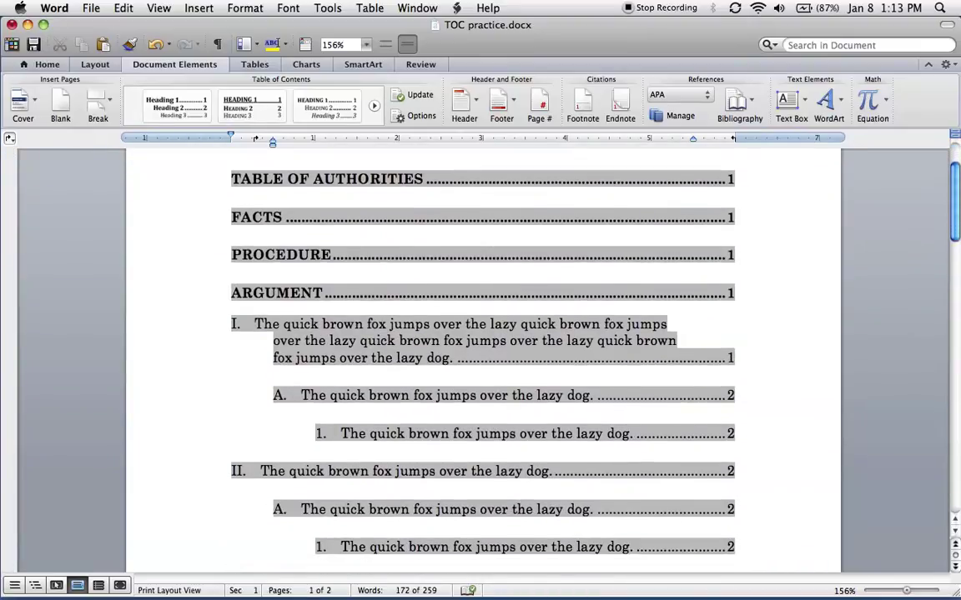
pyautogui.click(321, 358)
pyautogui.rightClick(329, 335)
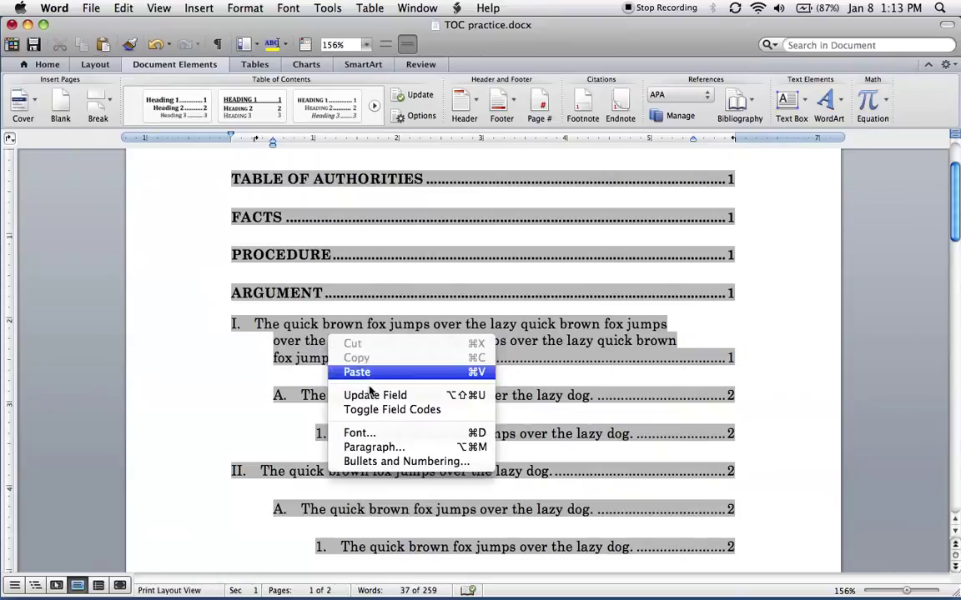
pyautogui.click(390, 410)
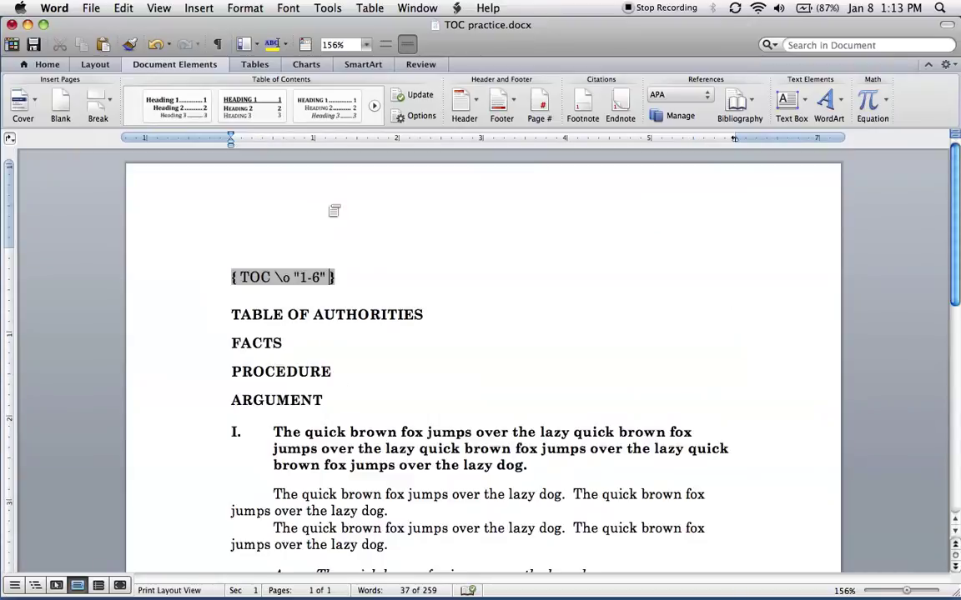
pyautogui.write('W')
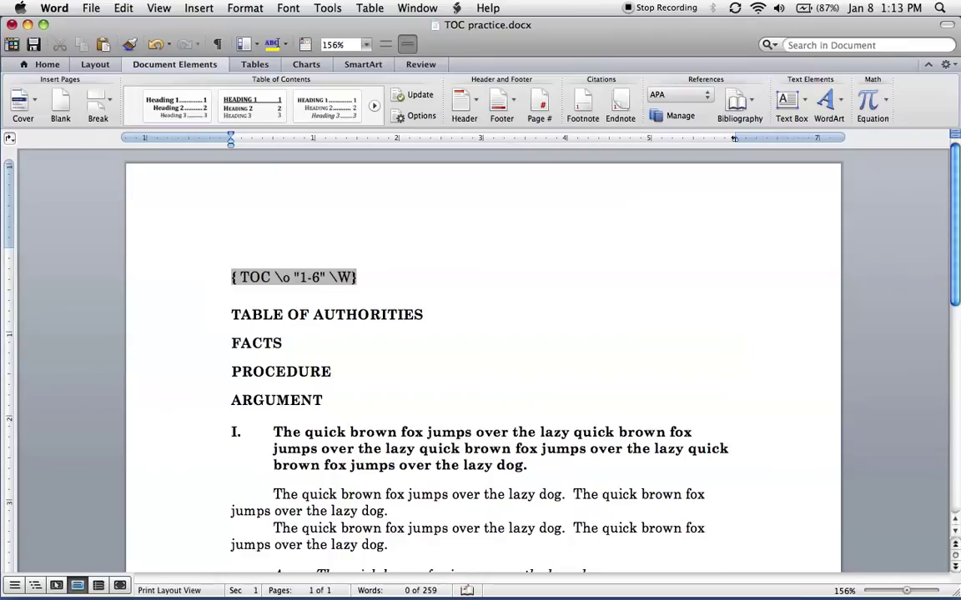
pyautogui.rightClick(328, 279)
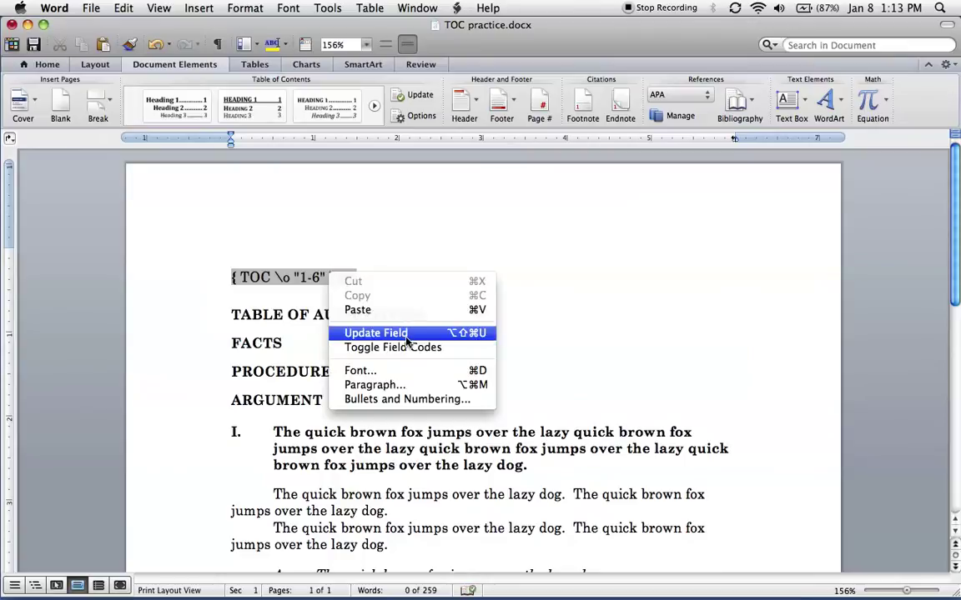
pyautogui.click(382, 347)
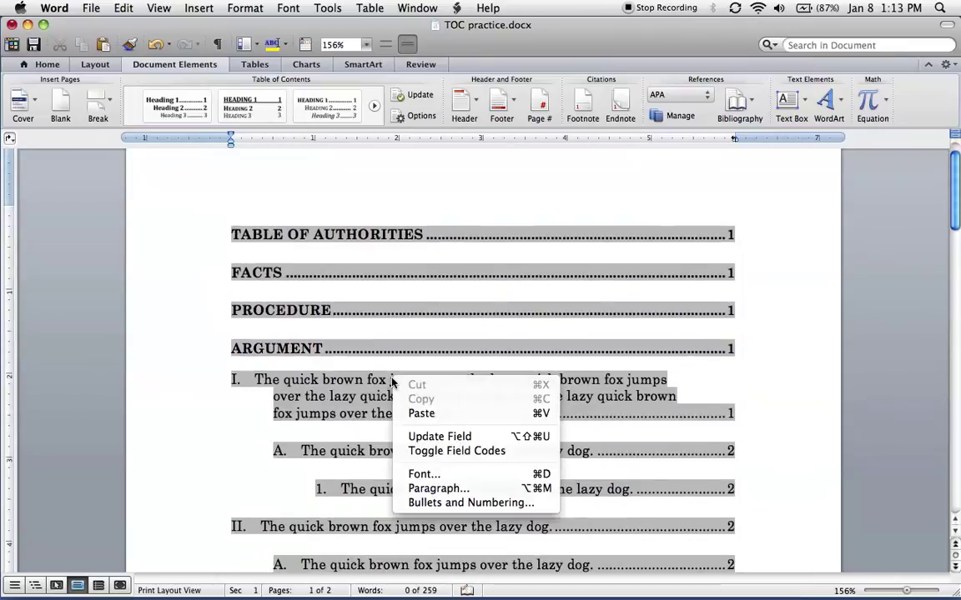
# Step: Update the entire table of contents to apply the \W switch
pyautogui.rightClick(394, 377)
pyautogui.click(411, 435)
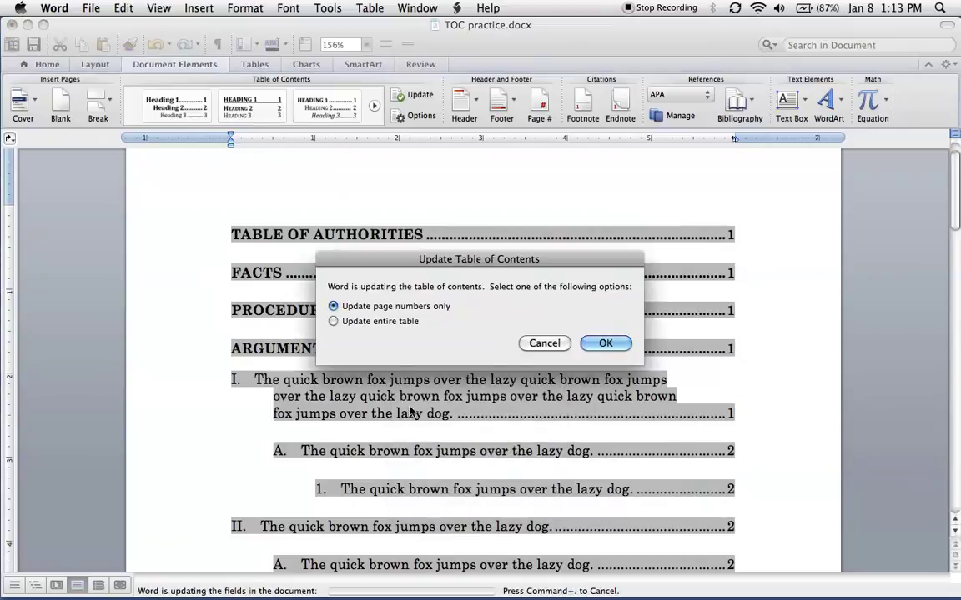
pyautogui.click(379, 322)
pyautogui.click(608, 342)
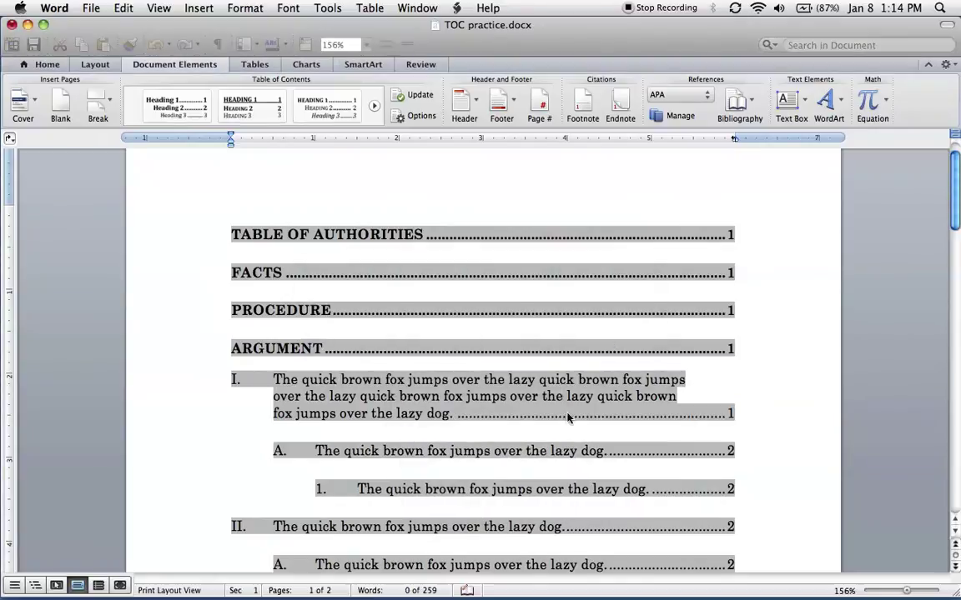
# Step: Shorten heading I under ARGUMENT in the body text to "The quick."
pyautogui.scroll(-2, 481, 358)
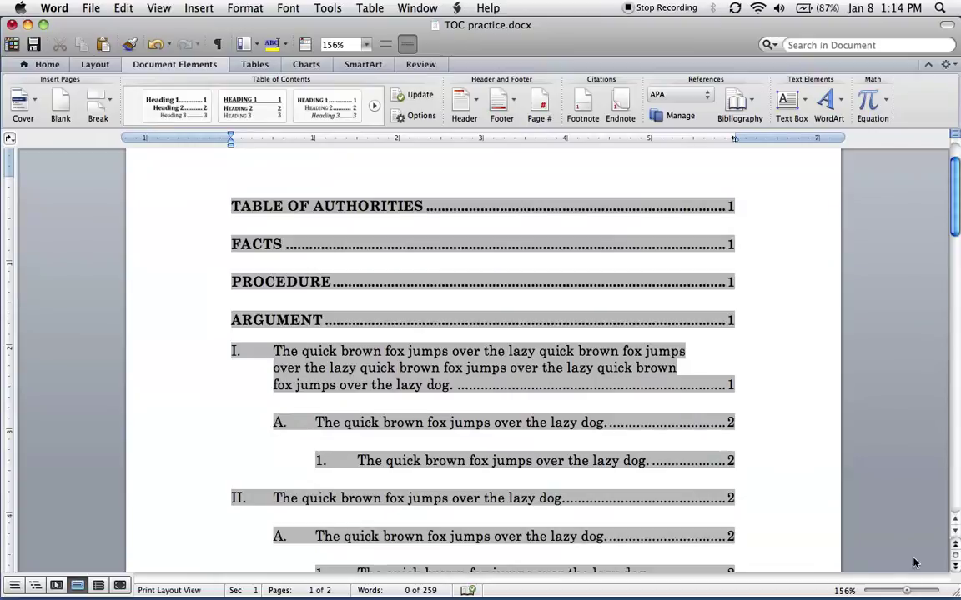
pyautogui.moveTo(900, 591); pyautogui.dragTo(893, 594)
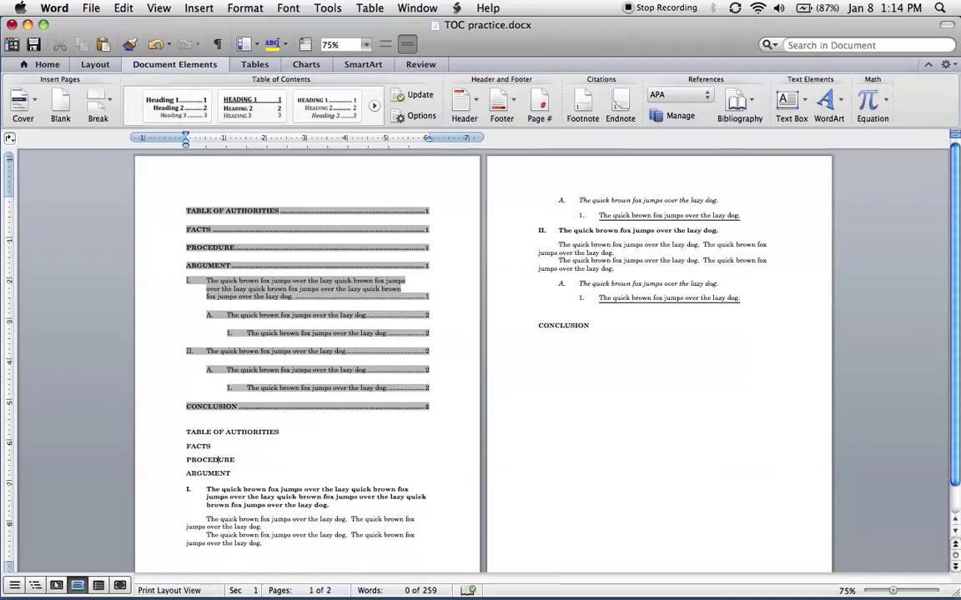
pyautogui.click(319, 369)
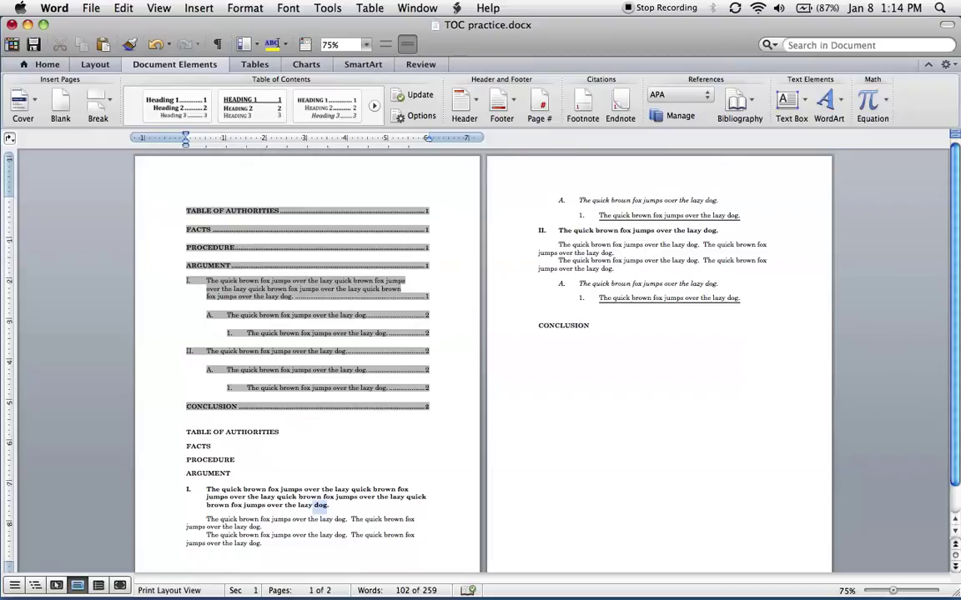
pyautogui.moveTo(313, 504); pyautogui.dragTo(244, 490)
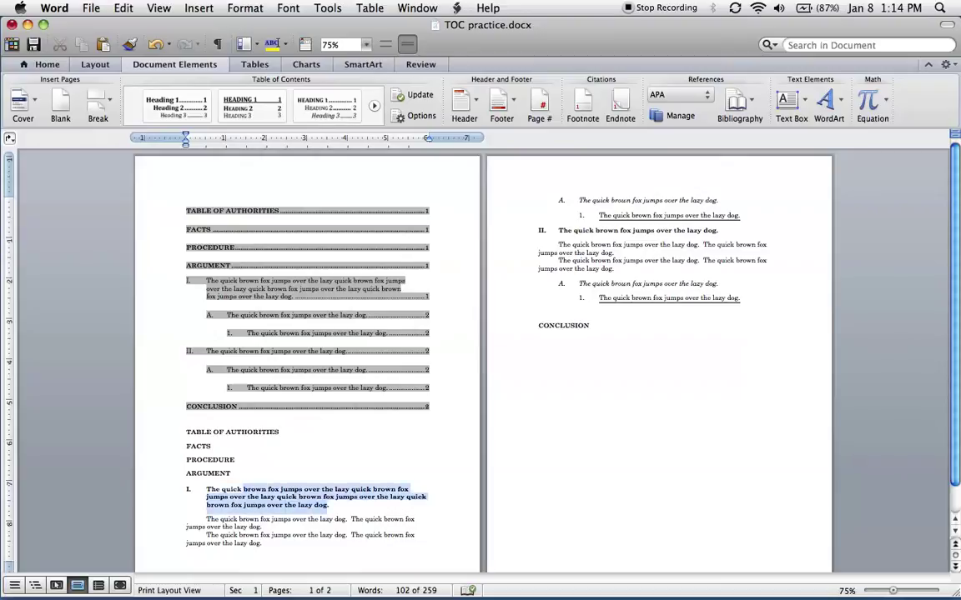
pyautogui.press('BackSpace')
pyautogui.write('.')
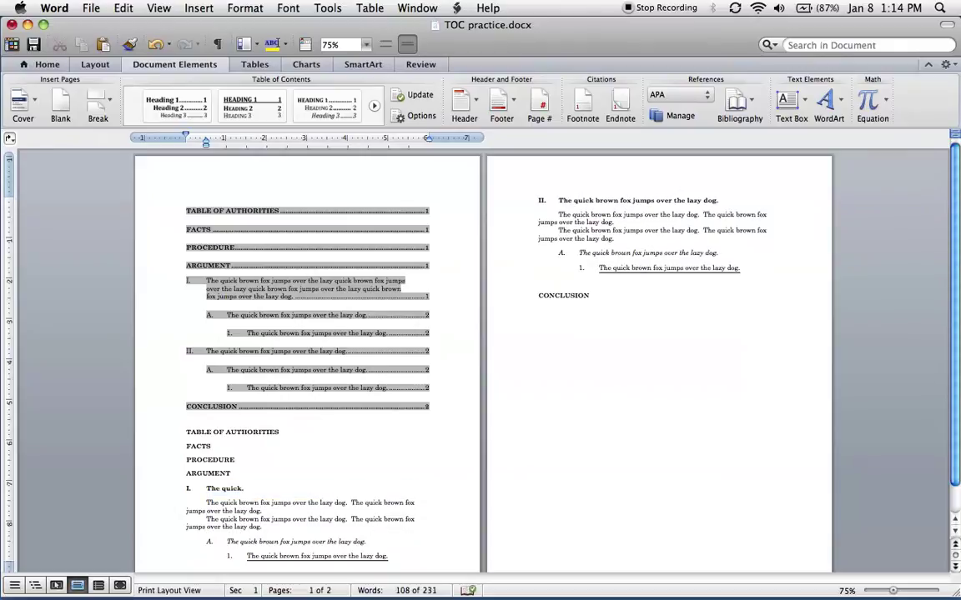
# Step: Update the entire table of contents to pick up the shortened heading I
pyautogui.rightClick(254, 284)
pyautogui.click(291, 341)
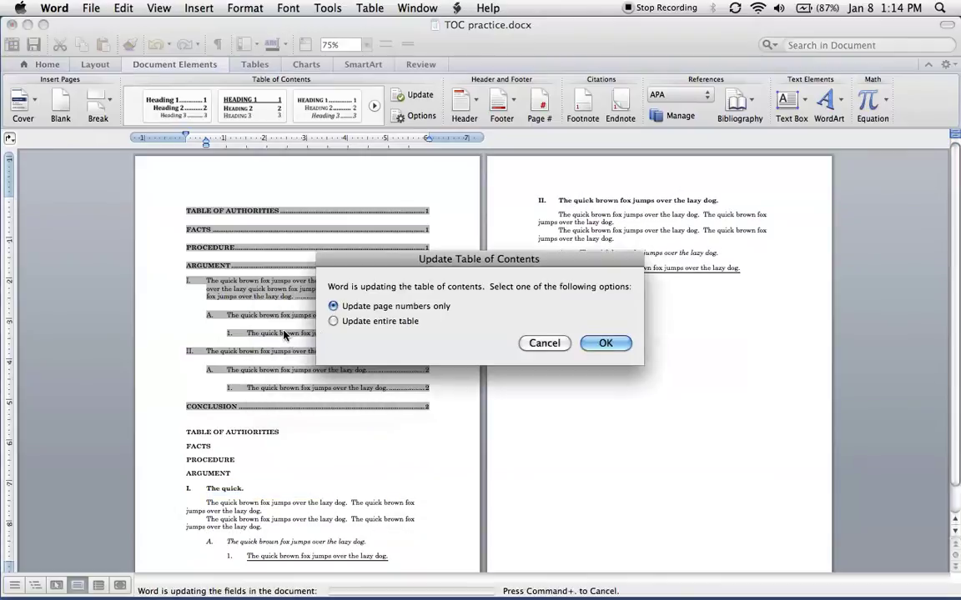
pyautogui.click(613, 342)
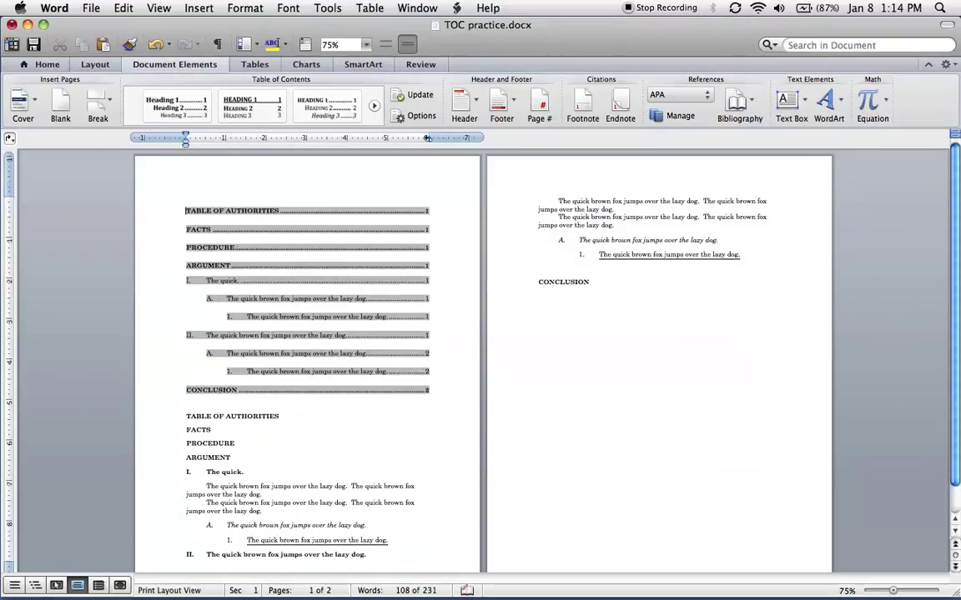